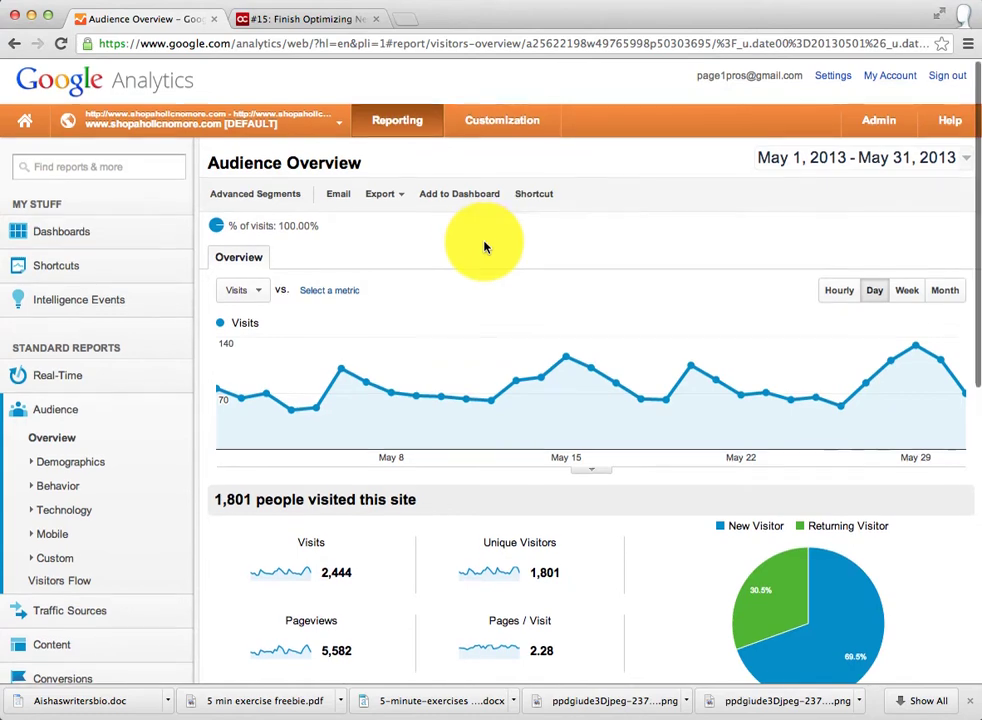
Examine the May 2013 visits graph and the visitor metrics, including unique visitors, pages per visit, average visit duration and bounce rate
scroll(484, 246, down, 1)
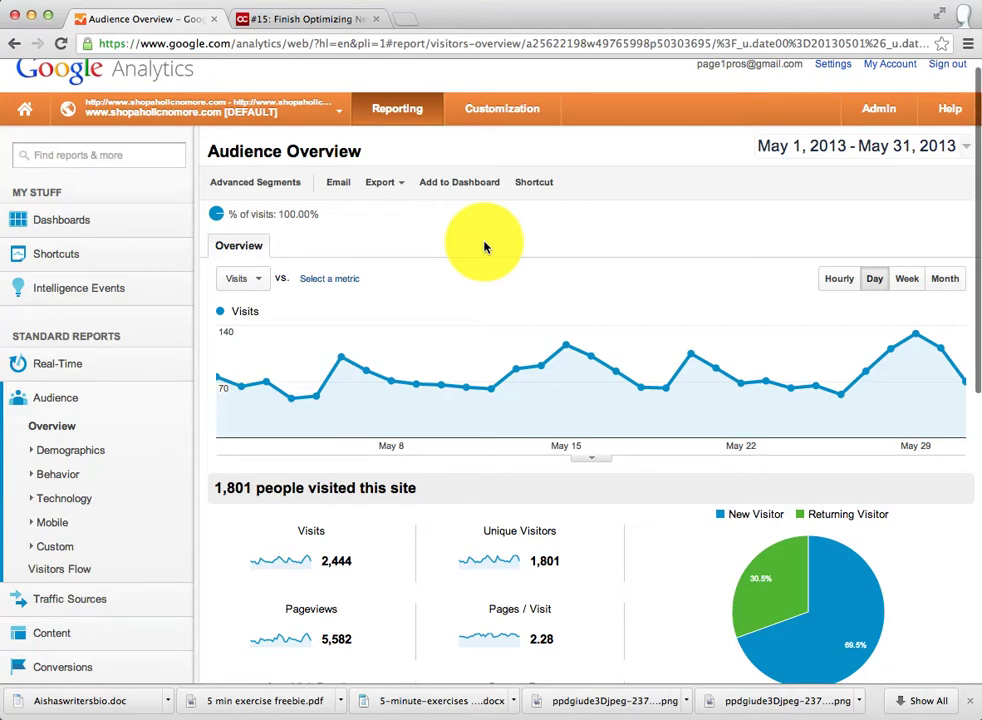
scroll(484, 247, up, 1)
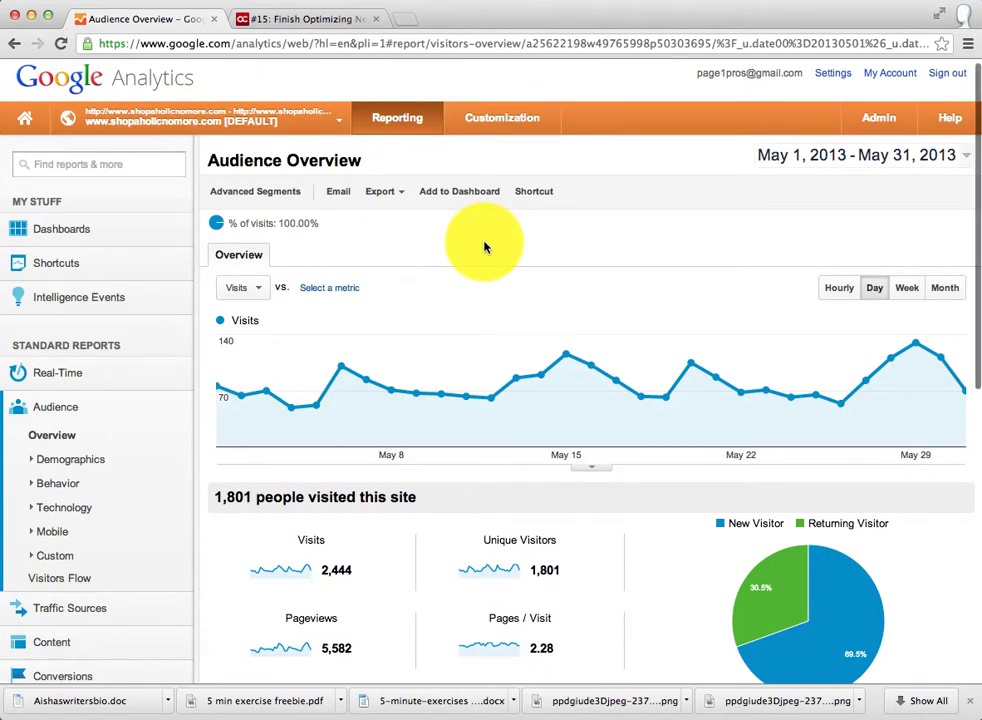
scroll(484, 247, down, 4)
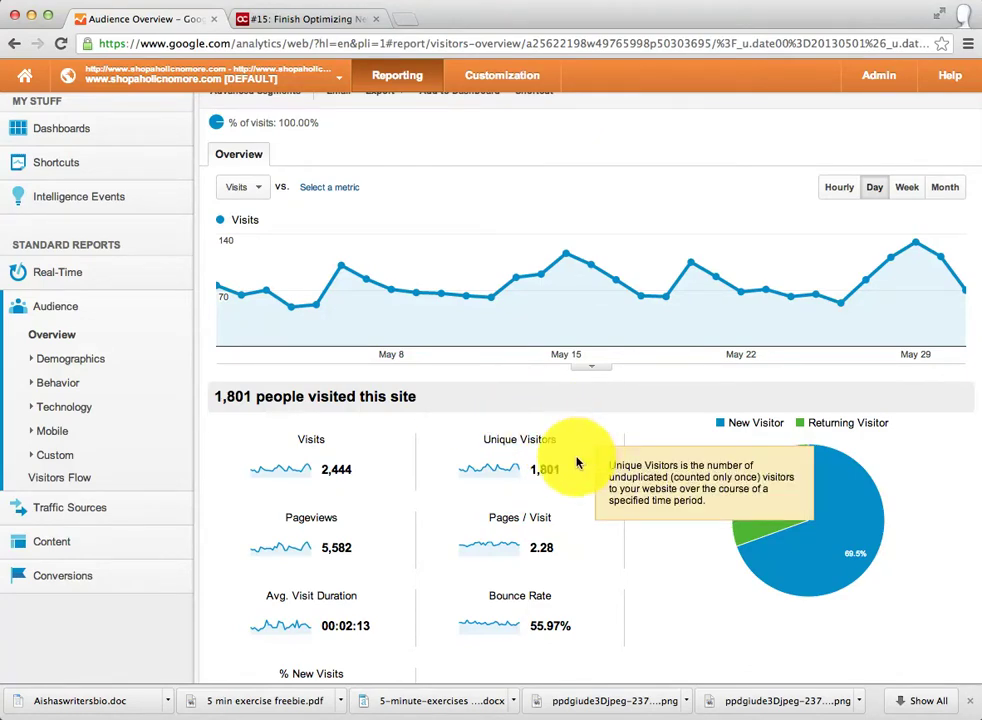
scroll(588, 485, down, 1)
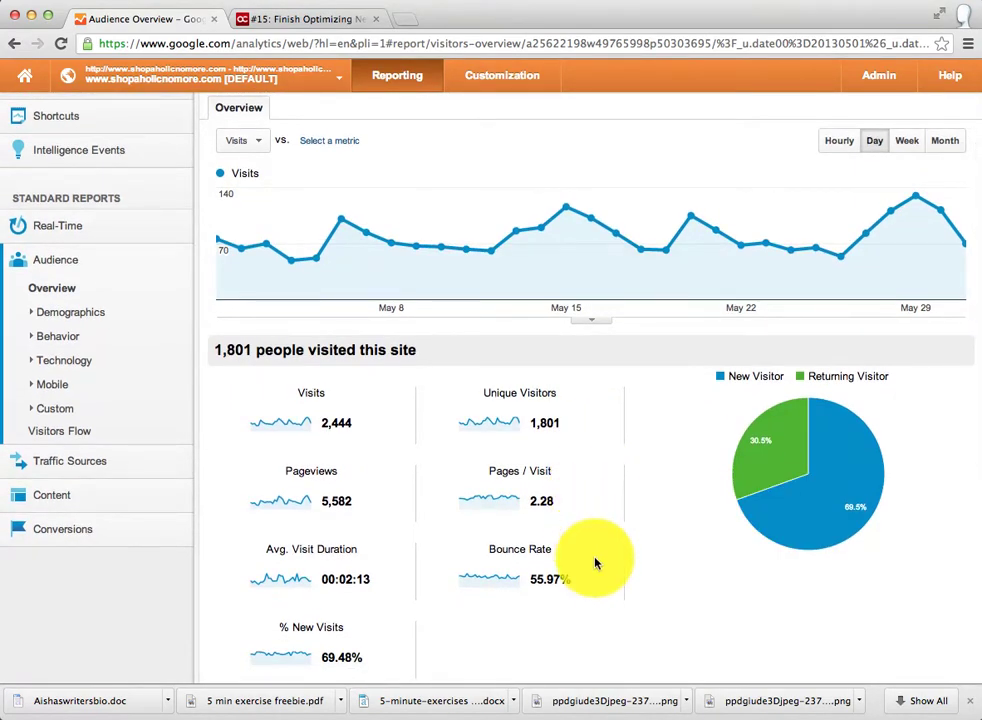
scroll(595, 563, down, 1)
scroll(595, 563, down, 1)
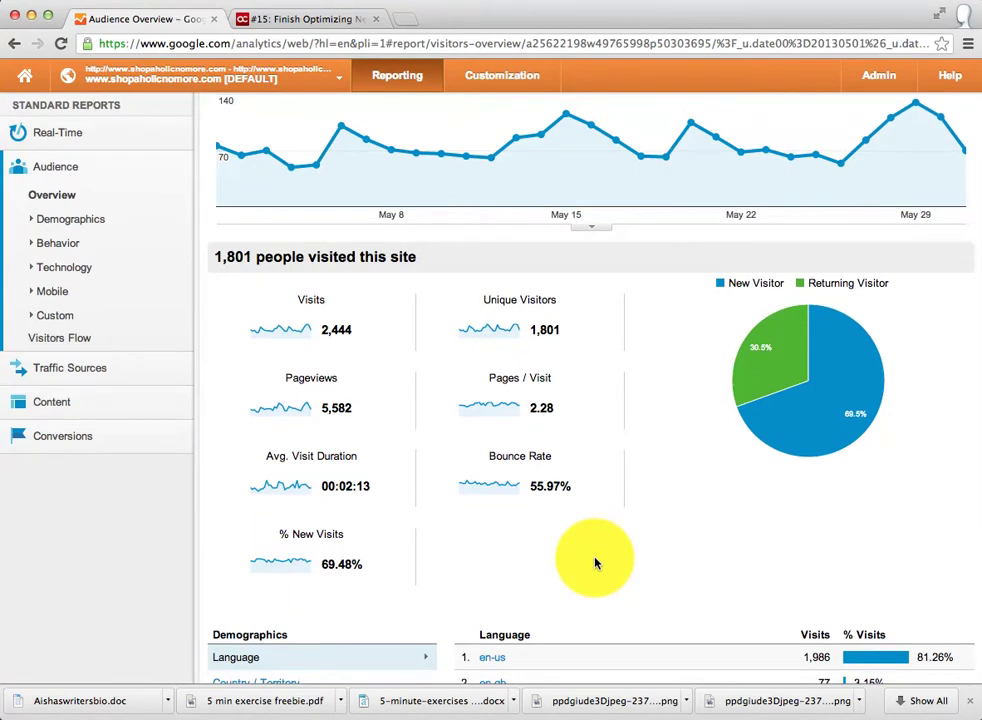
scroll(630, 518, down, 1)
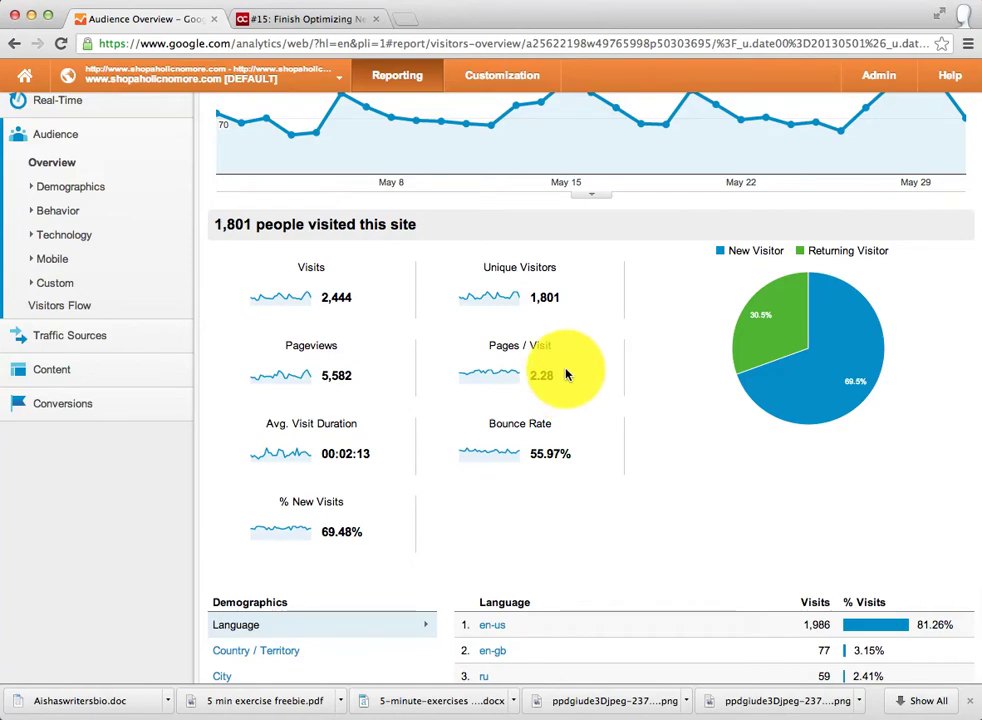
scroll(566, 374, down, 2)
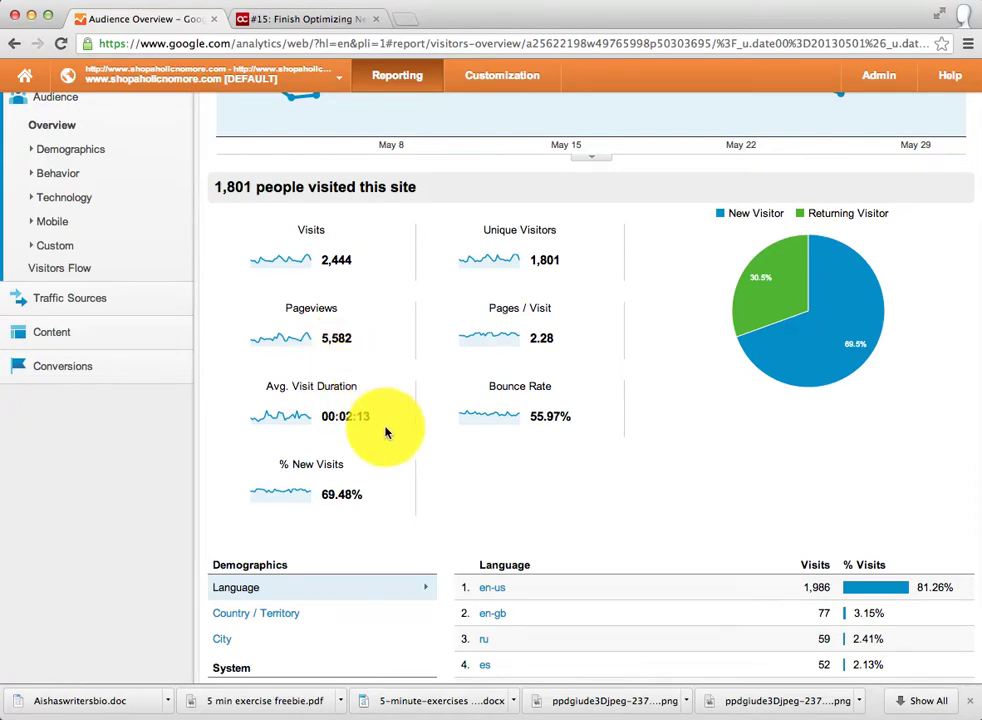
scroll(380, 427, down, 1)
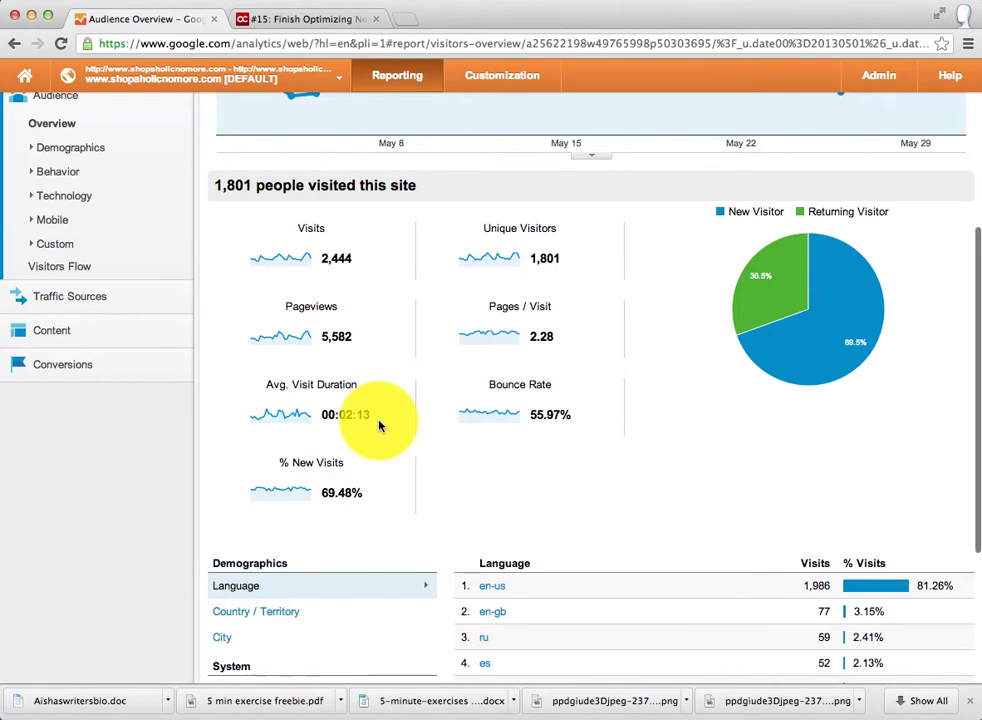
scroll(378, 426, down, 1)
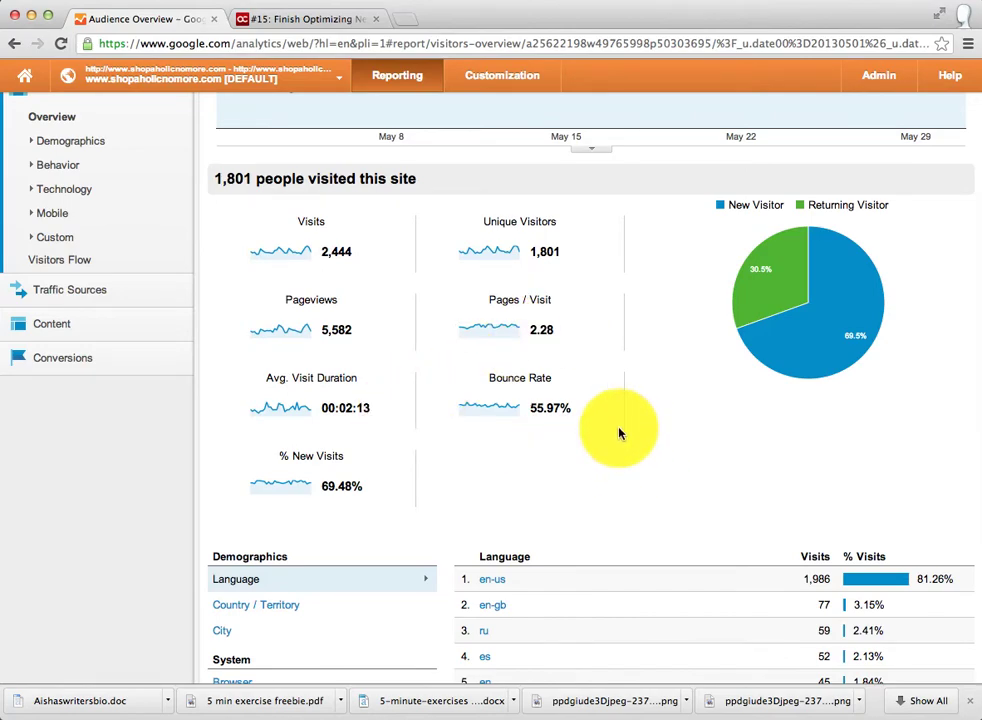
Compare the May 1 – May 31, 2013 audience data with the previous period and apply the comparison
scroll(620, 432, up, 5)
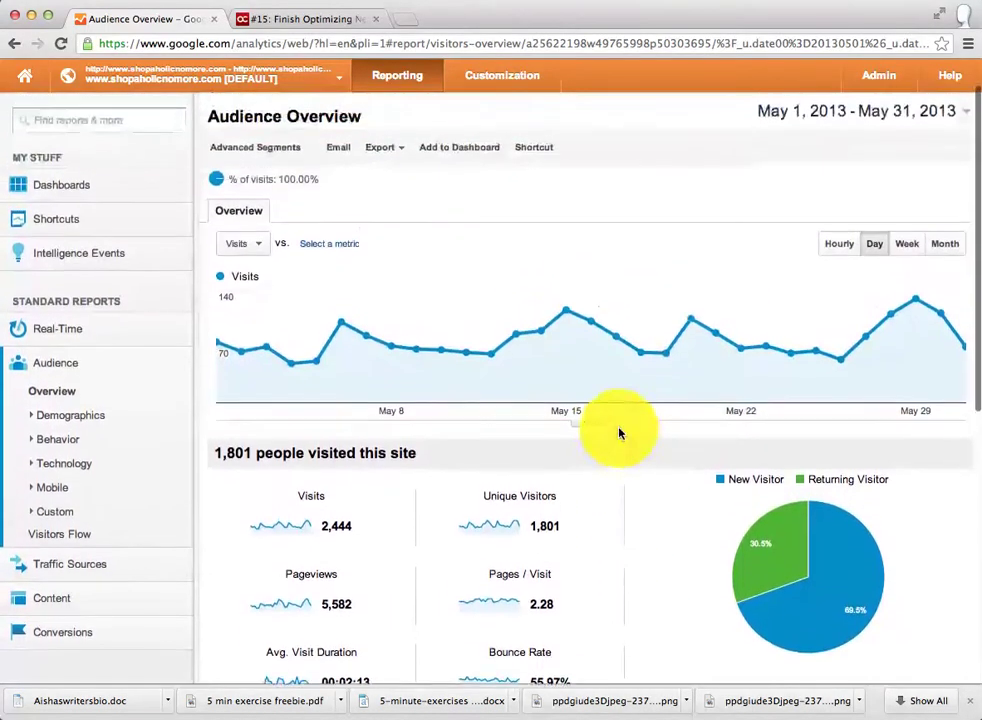
scroll(620, 432, up, 1)
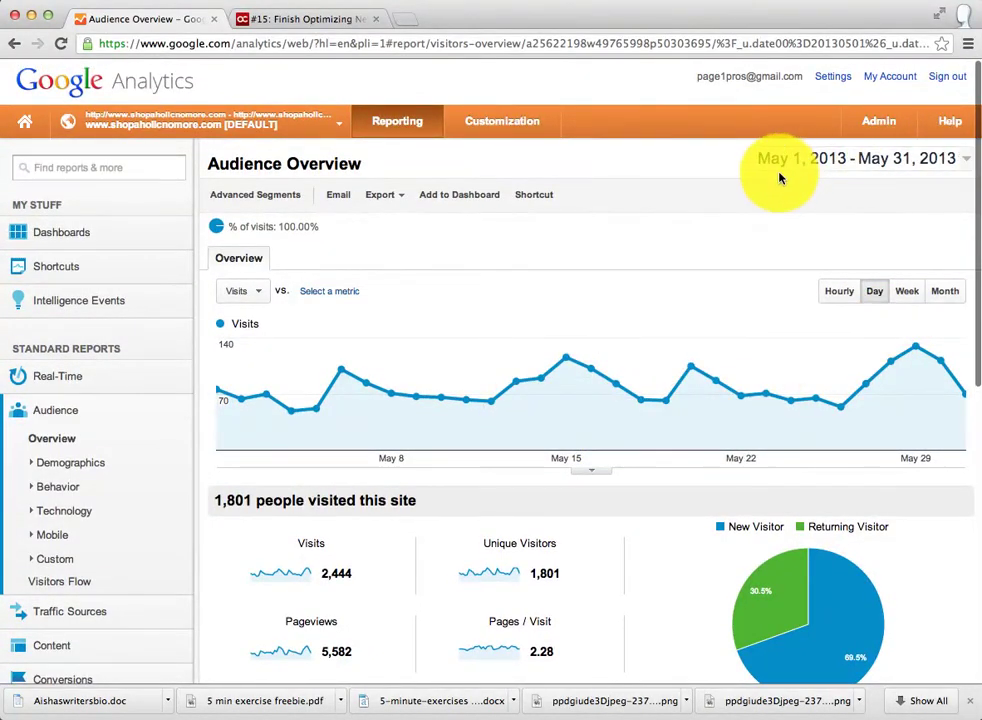
click(966, 158)
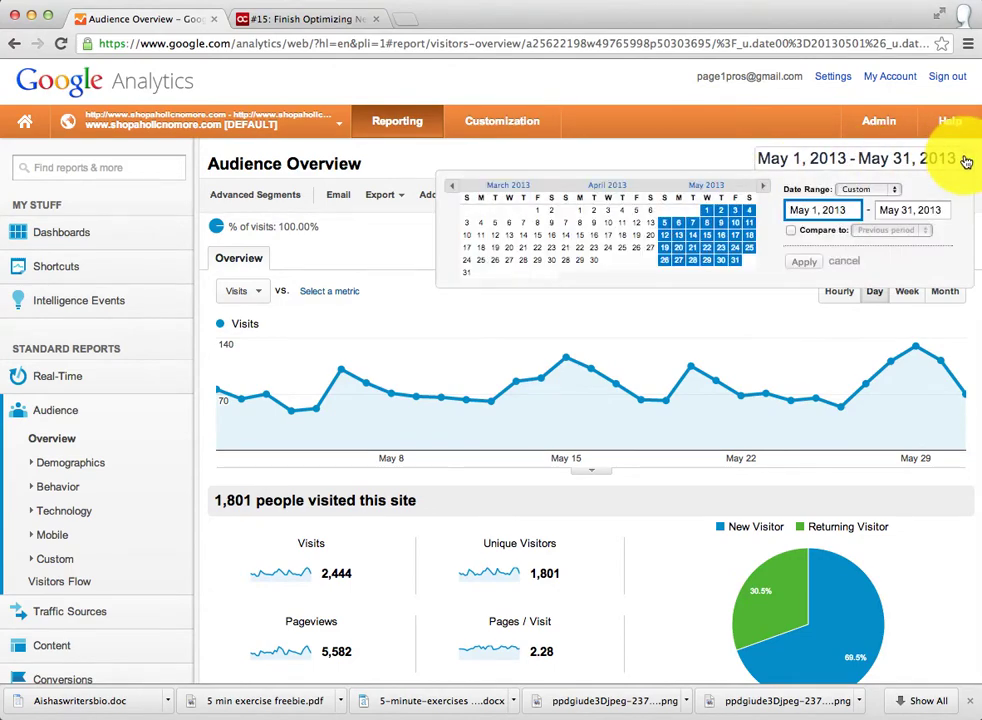
click(793, 231)
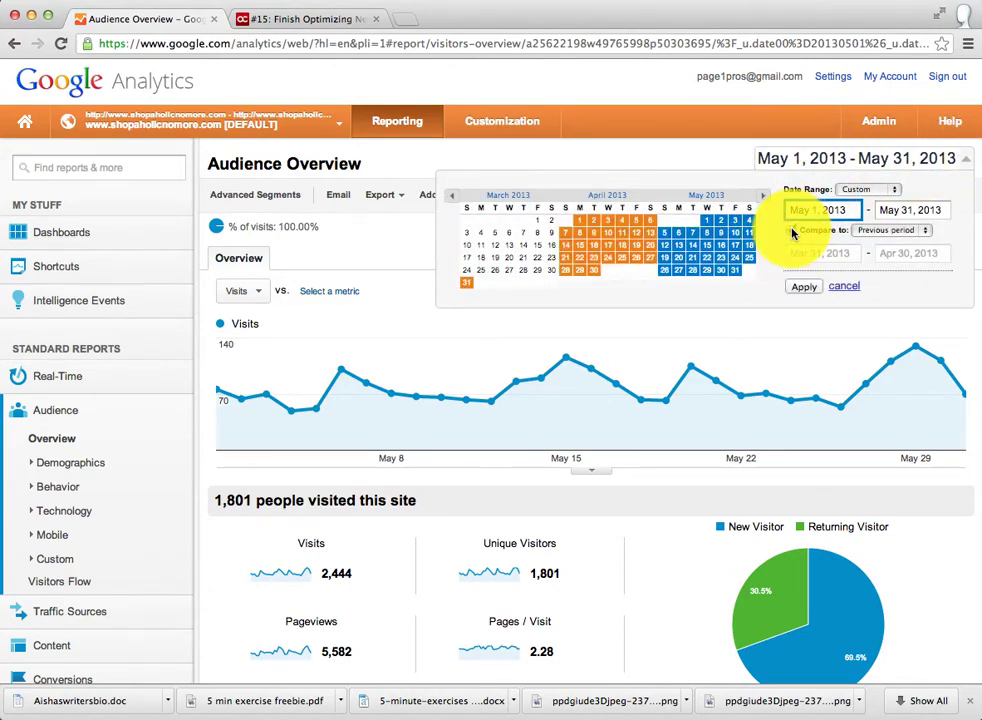
click(925, 231)
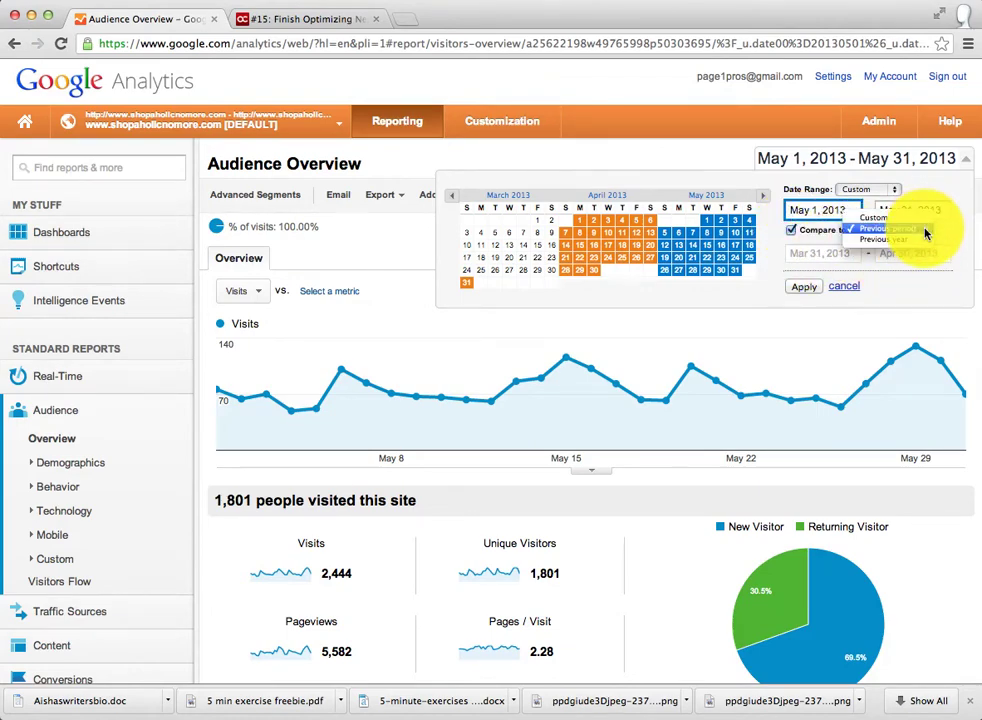
click(918, 240)
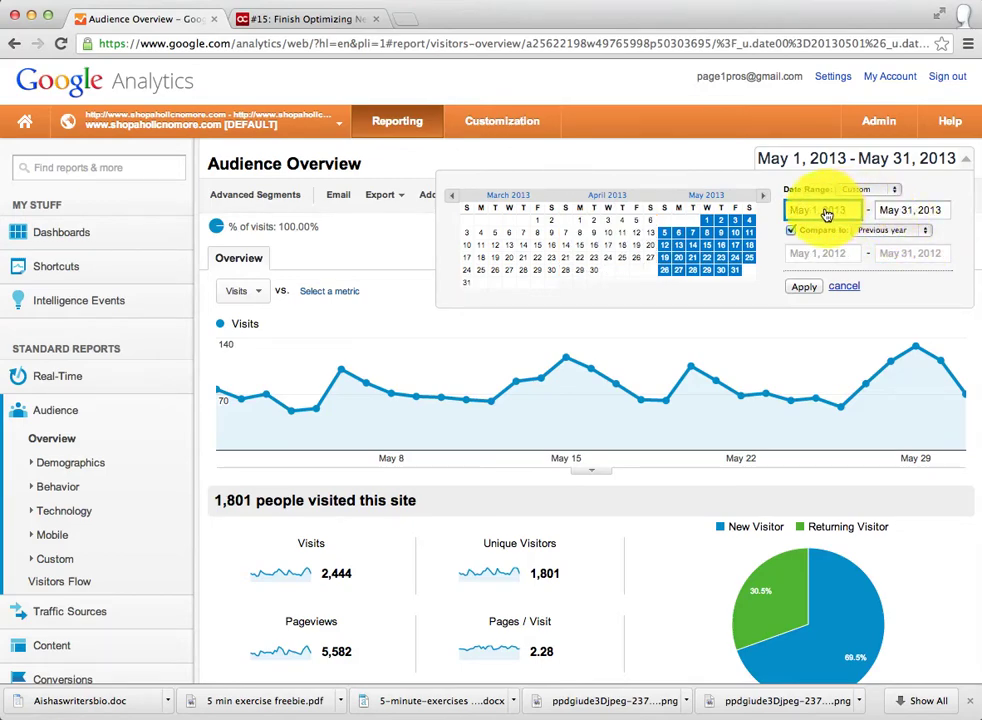
click(926, 232)
click(918, 218)
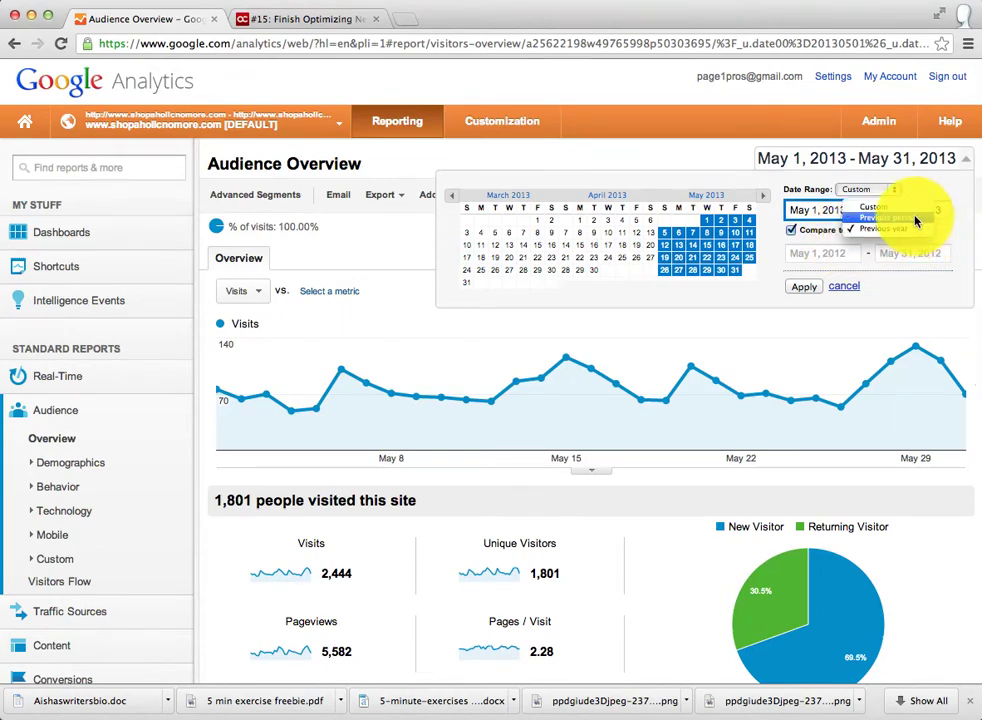
click(804, 287)
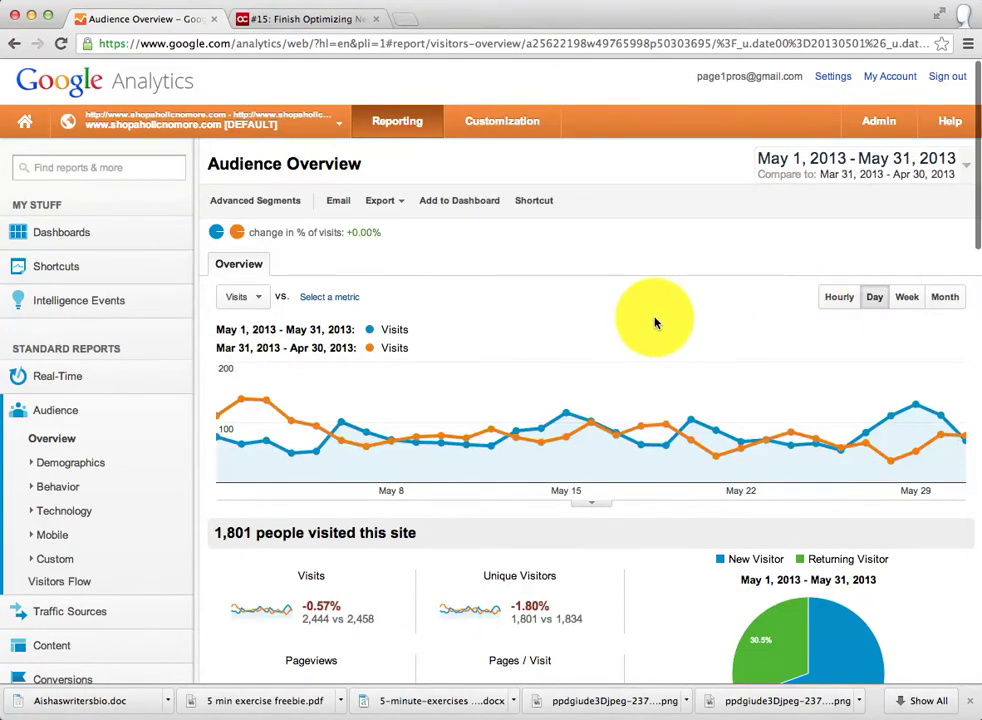
Examine the daily visits comparison graph and the percentage changes in the audience metrics between the two periods
scroll(640, 322, down, 1)
scroll(650, 320, down, 1)
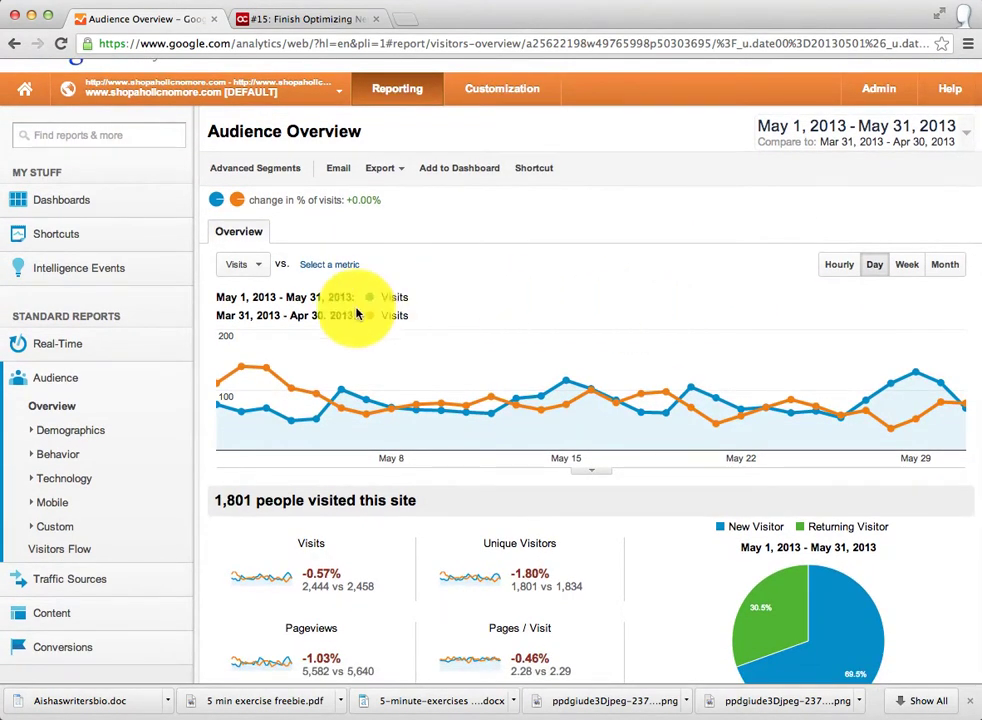
mouse_move(228, 368)
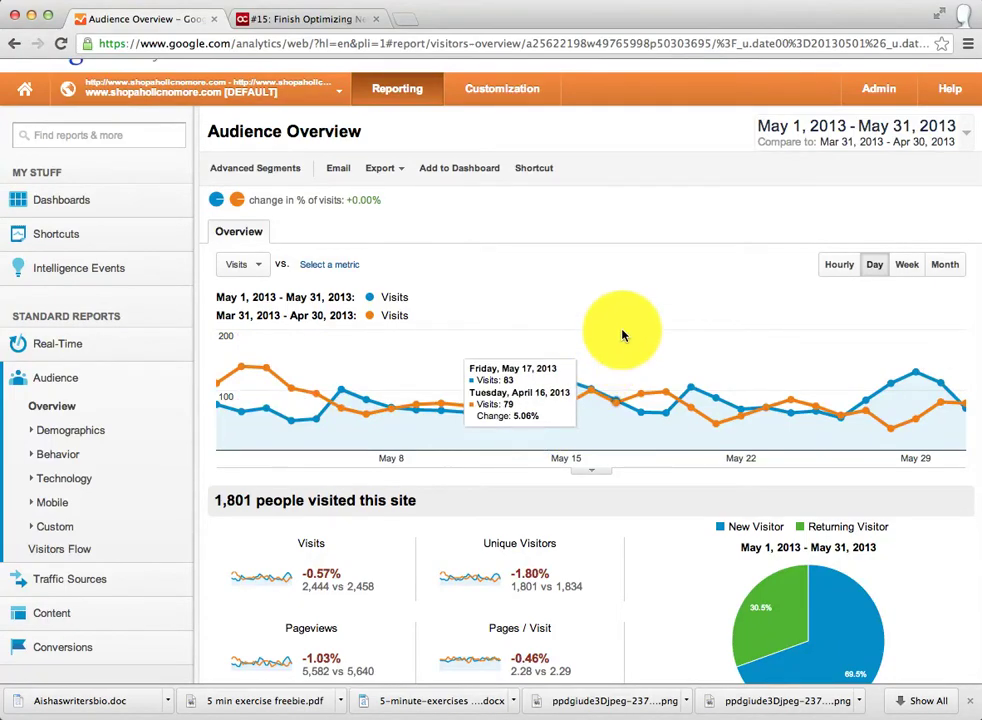
scroll(622, 334, down, 5)
scroll(622, 334, down, 8)
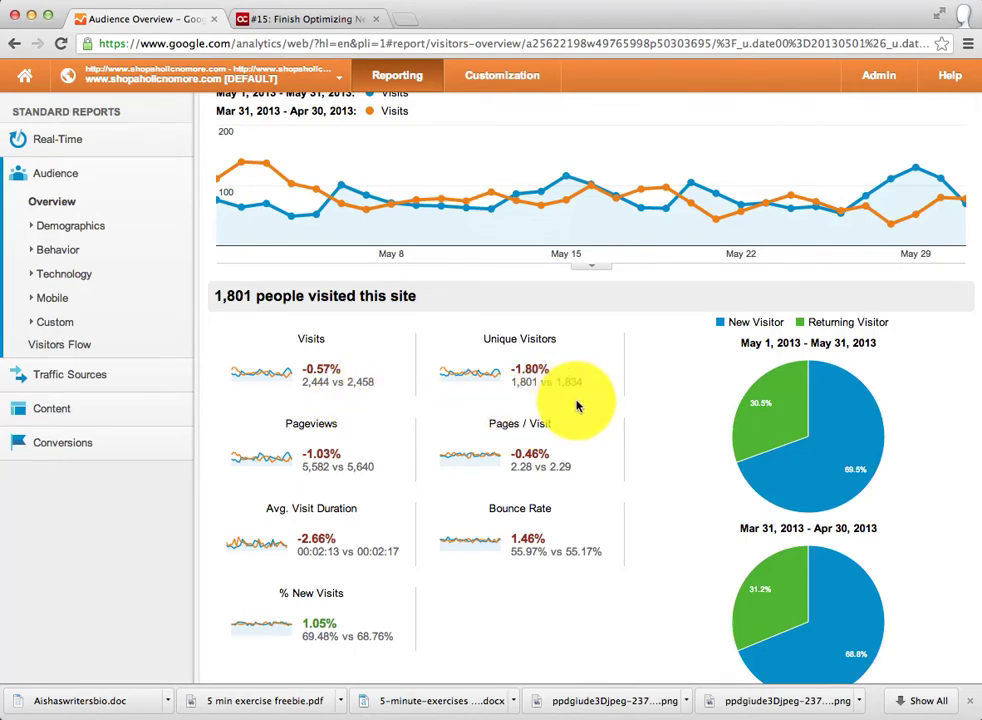
scroll(577, 405, down, 1)
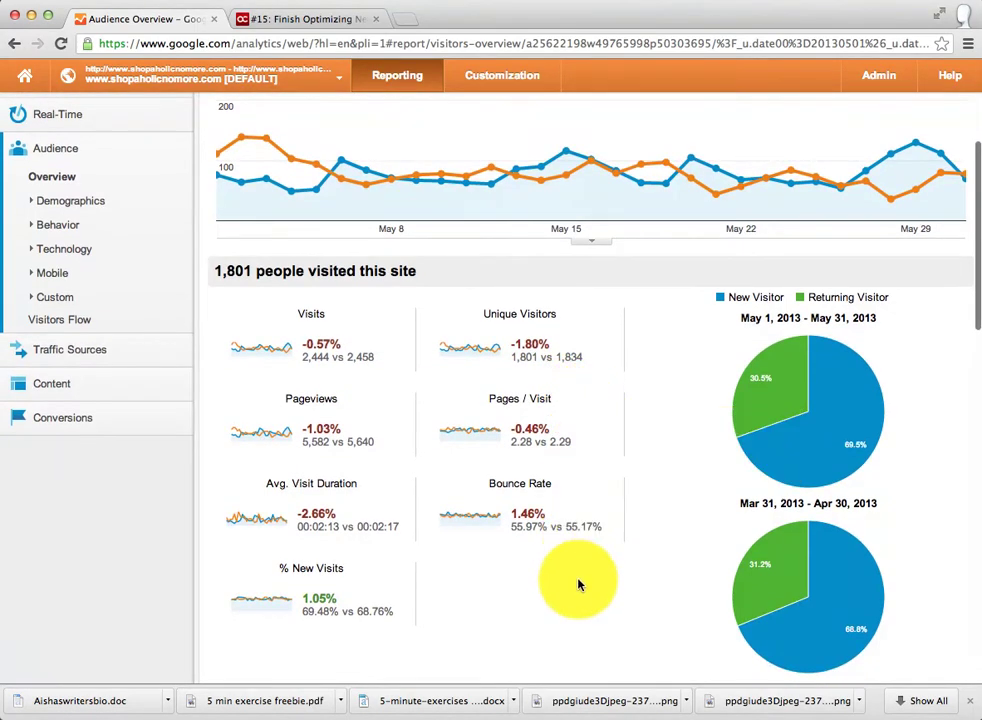
scroll(577, 585, down, 1)
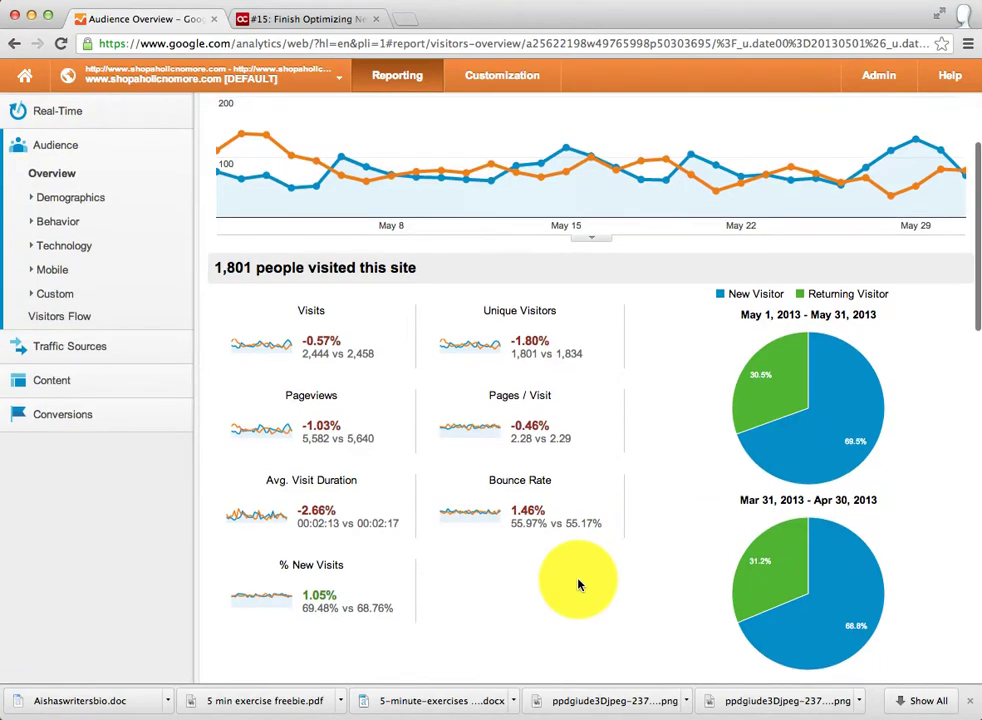
scroll(577, 585, down, 1)
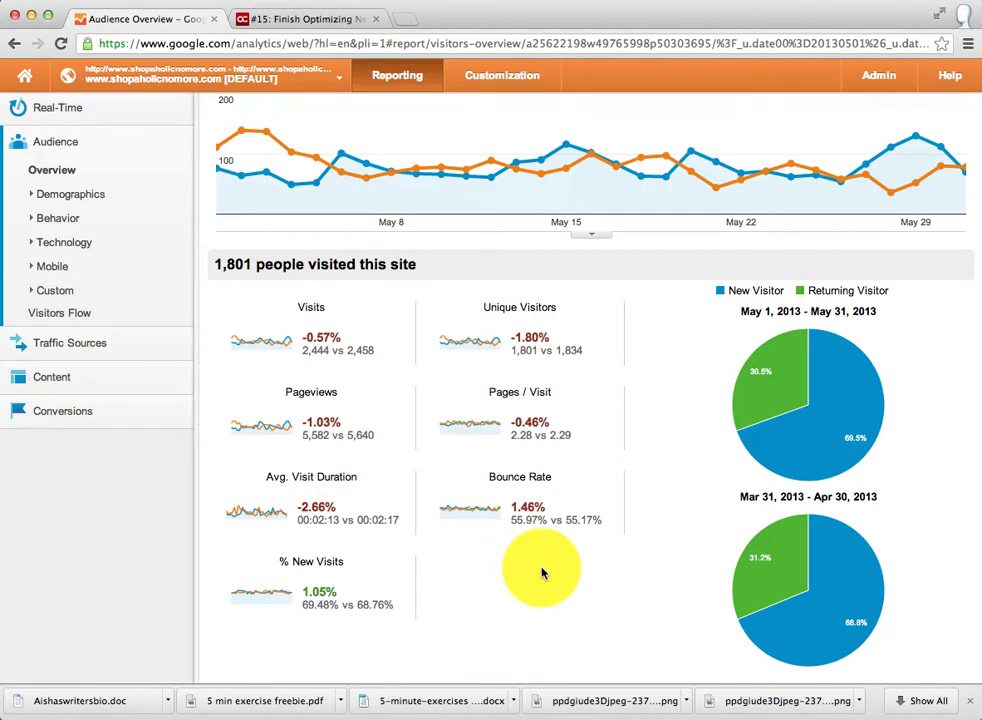
scroll(541, 573, down, 1)
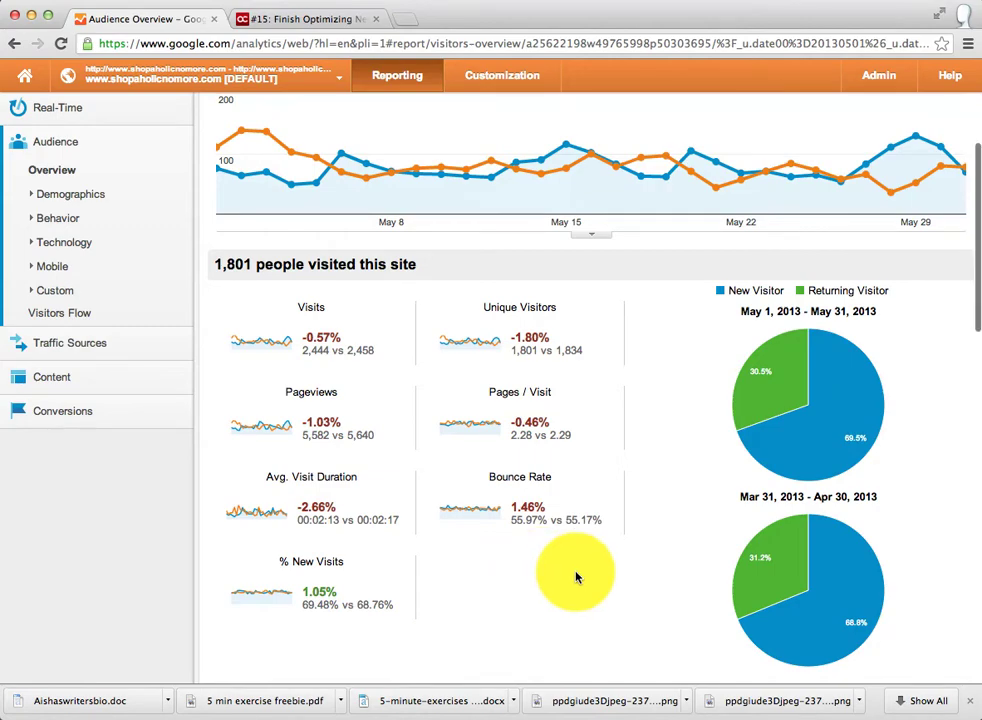
Try to turn off the period comparison for the Audience Overview report
scroll(657, 563, up, 5)
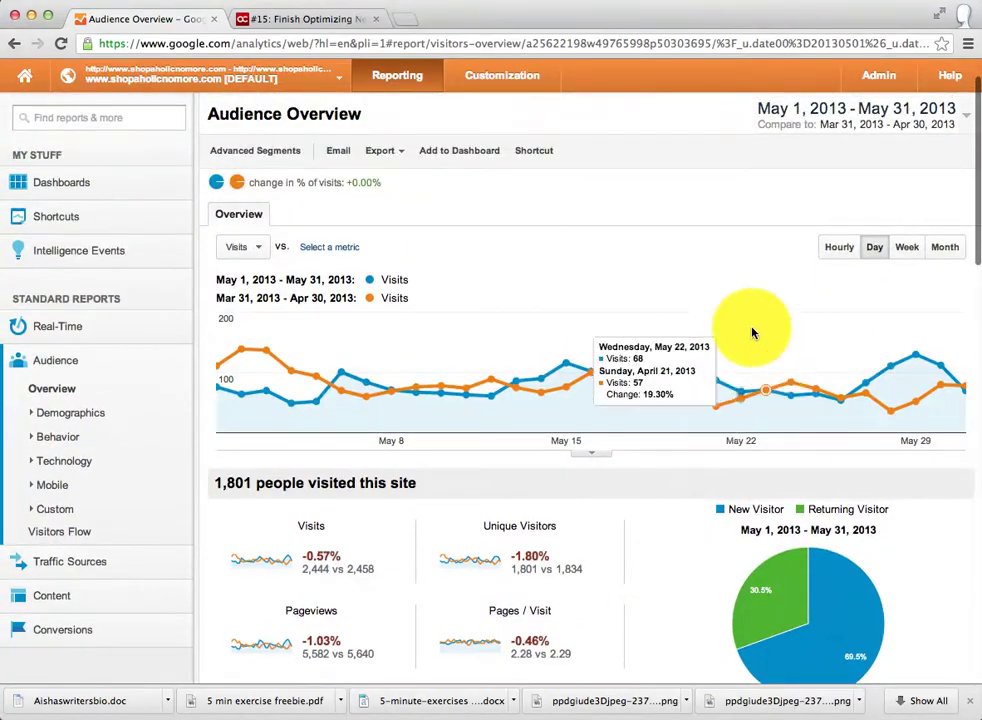
scroll(750, 325, up, 1)
click(958, 168)
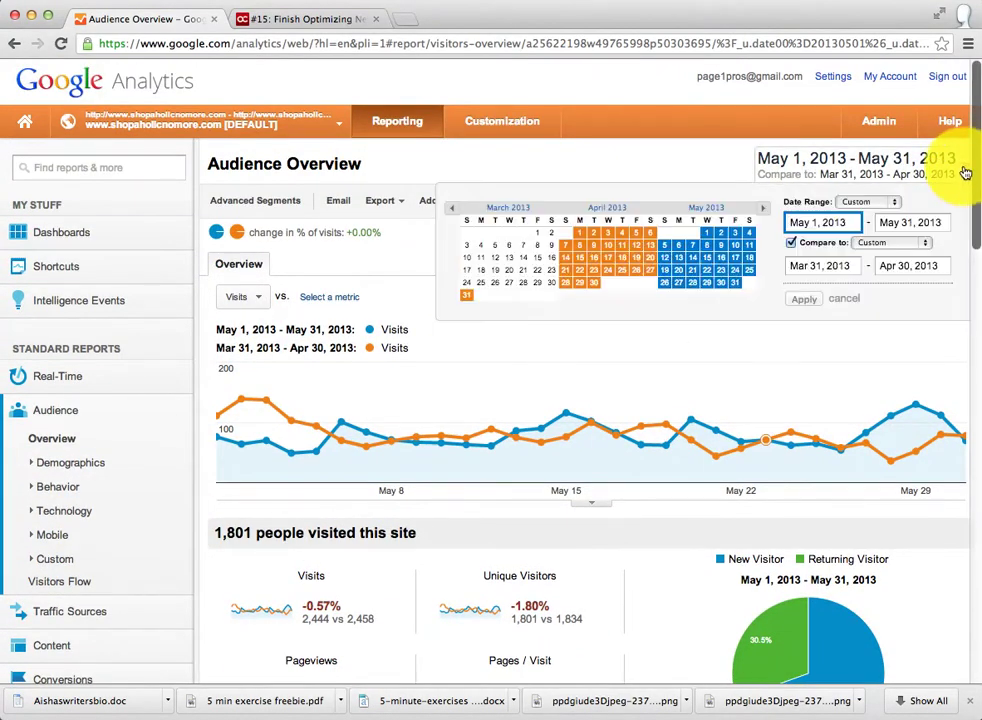
click(789, 244)
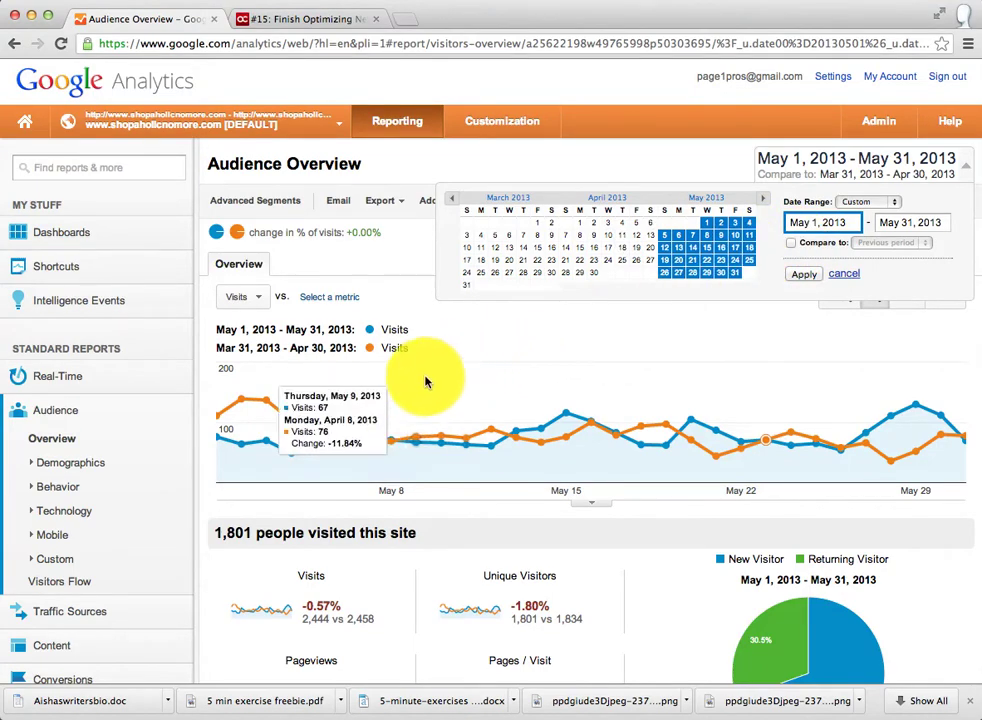
Open the Traffic Sources Overview report and view its breakdown of search, referral and direct traffic
scroll(148, 384, down, 3)
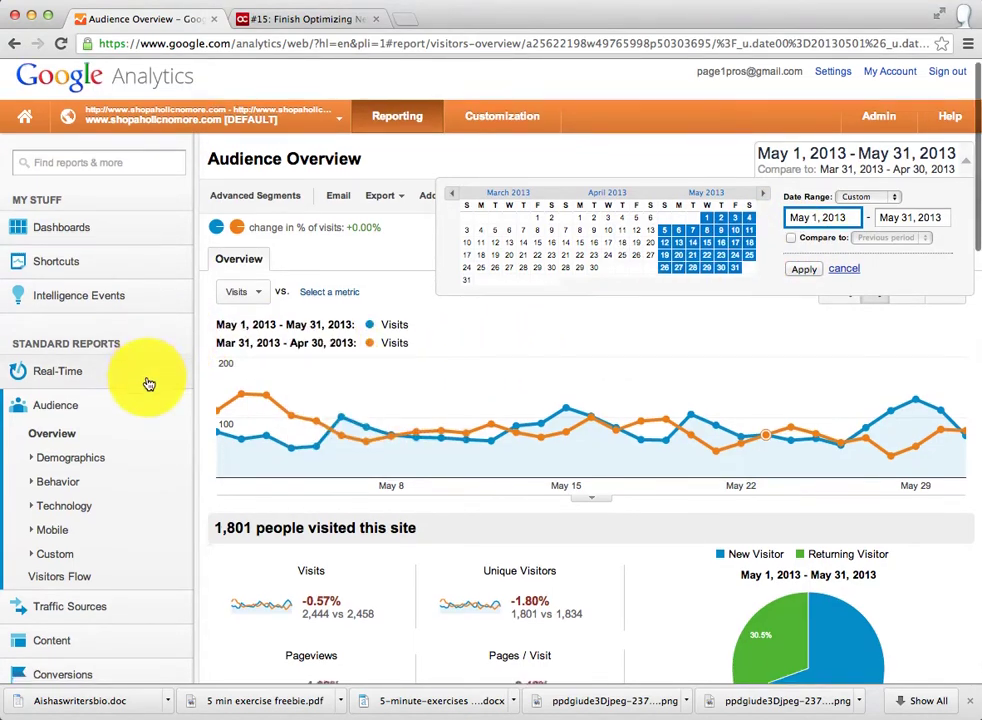
scroll(148, 384, down, 1)
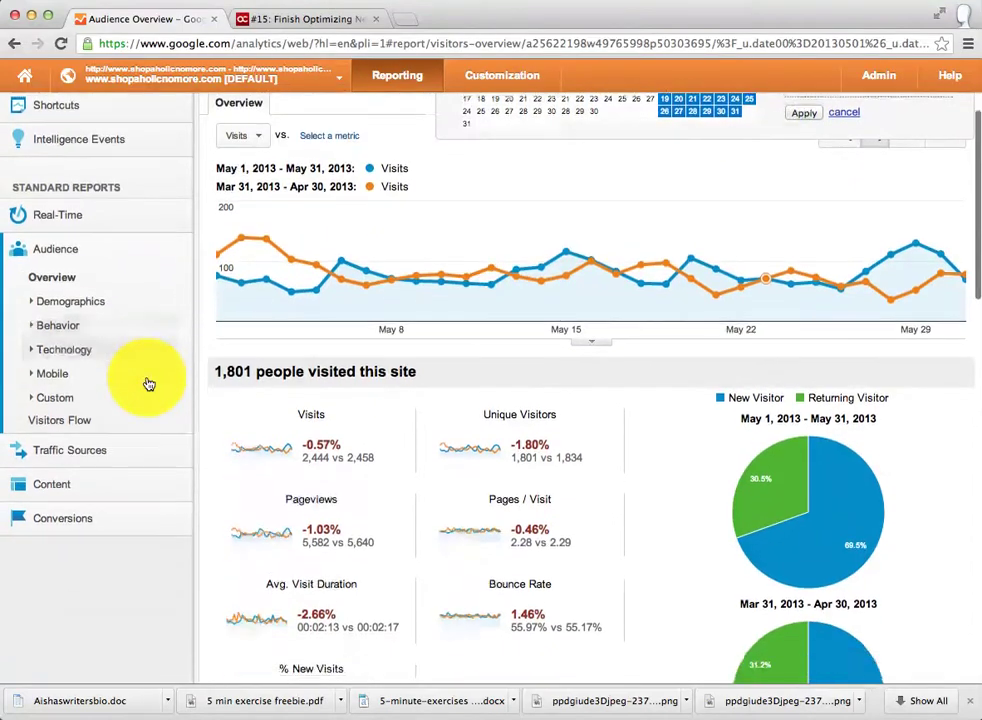
click(63, 449)
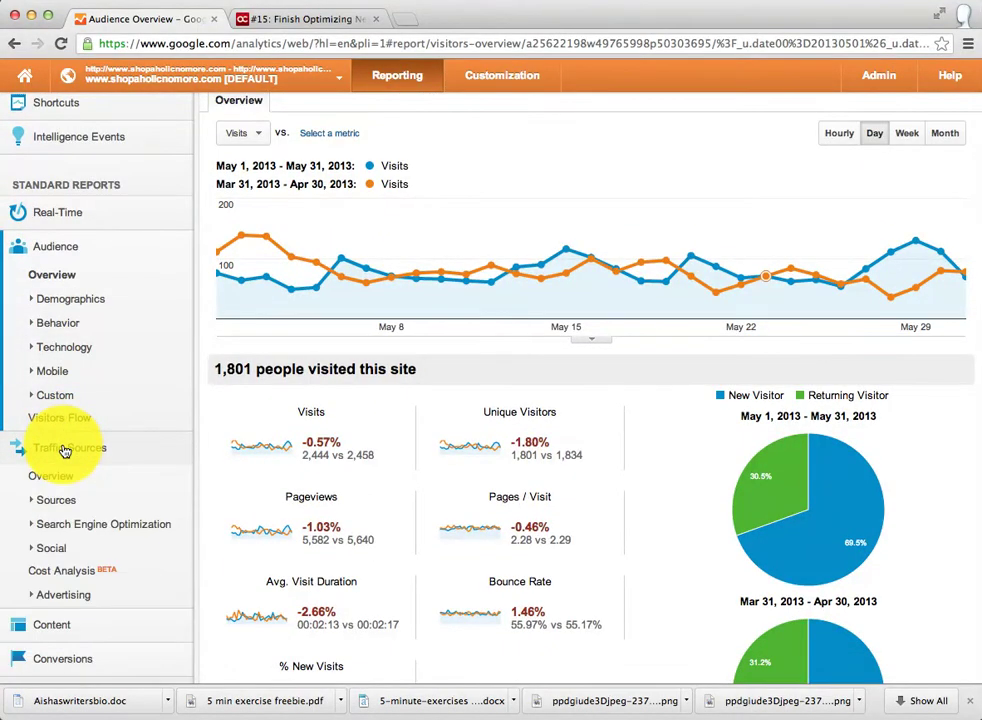
click(45, 475)
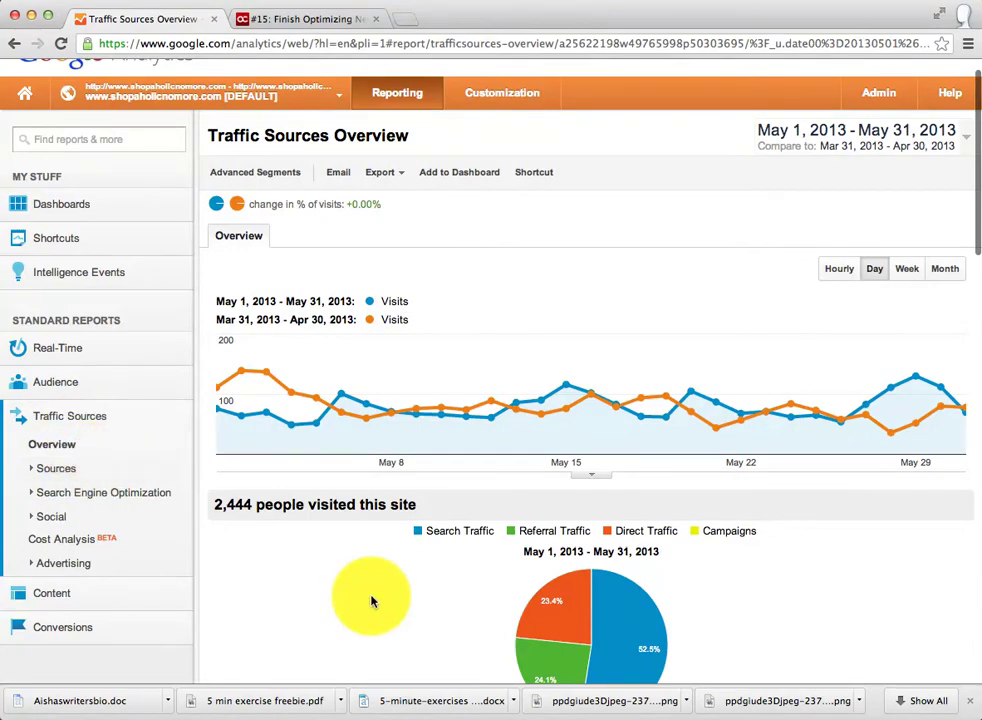
scroll(371, 598, down, 2)
scroll(371, 600, down, 2)
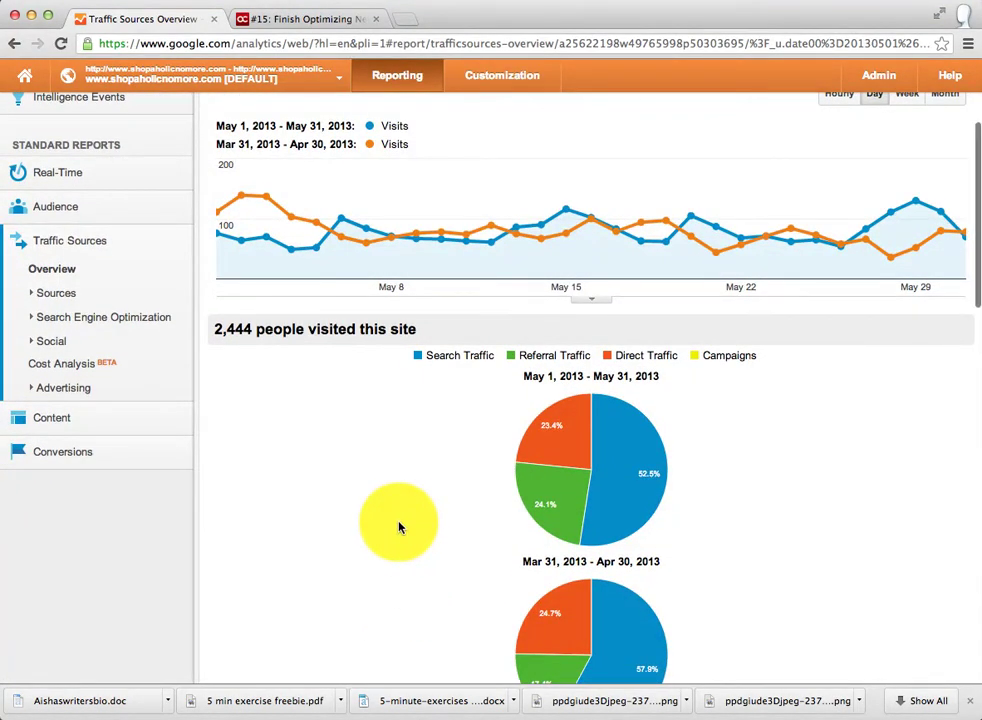
Remove the period comparison from the Traffic Sources Overview report, keeping only May 1 – May 31, 2013
scroll(370, 480, up, 5)
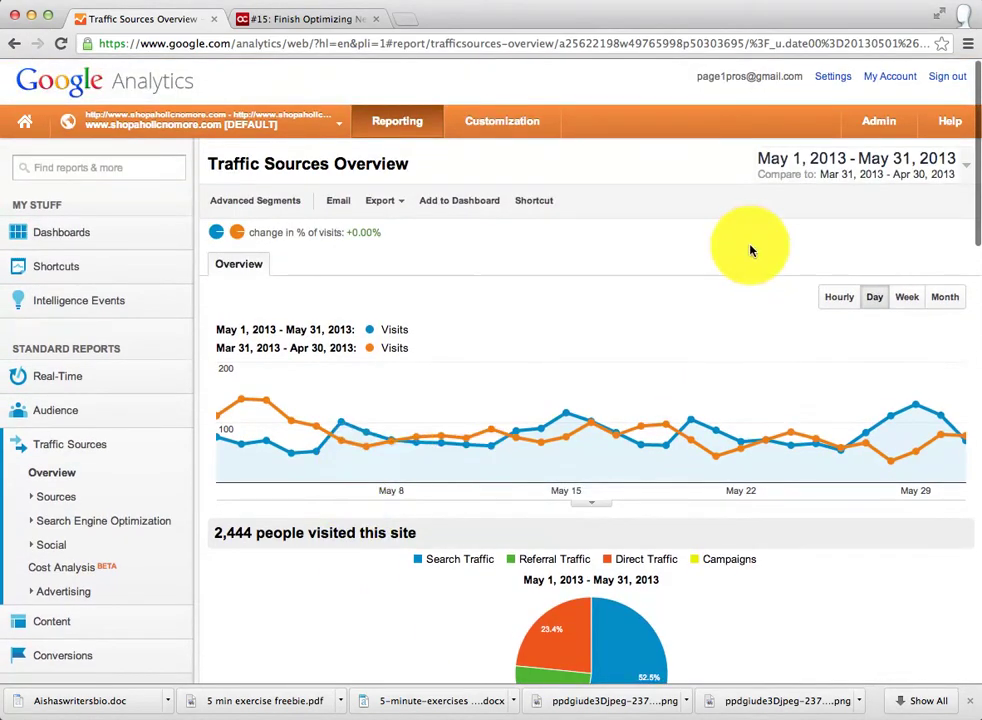
click(947, 170)
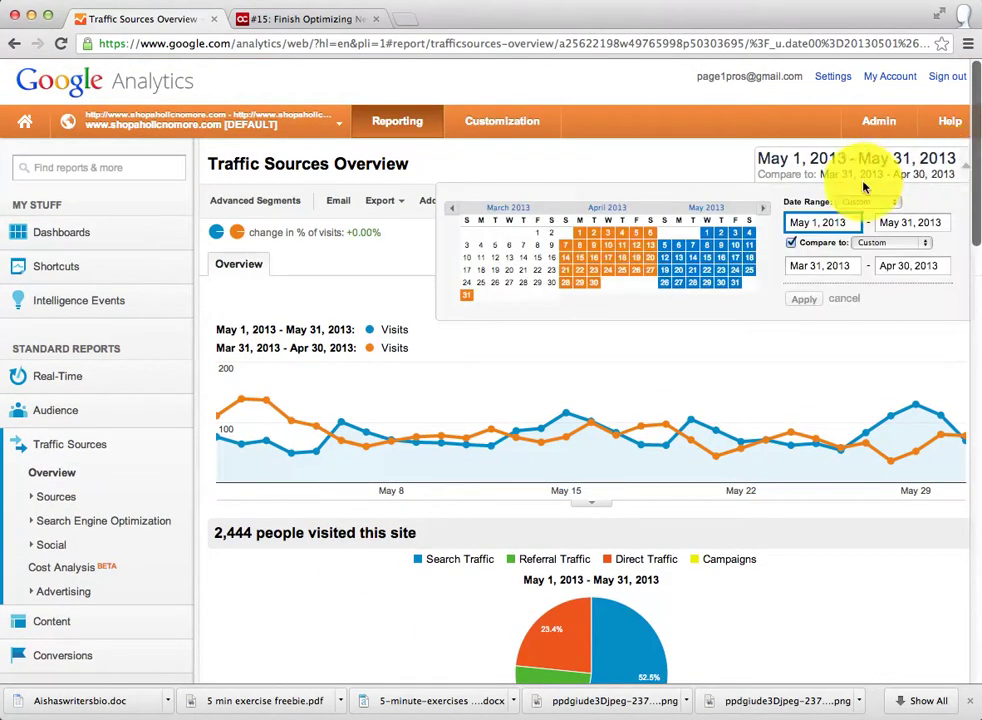
click(793, 243)
click(800, 274)
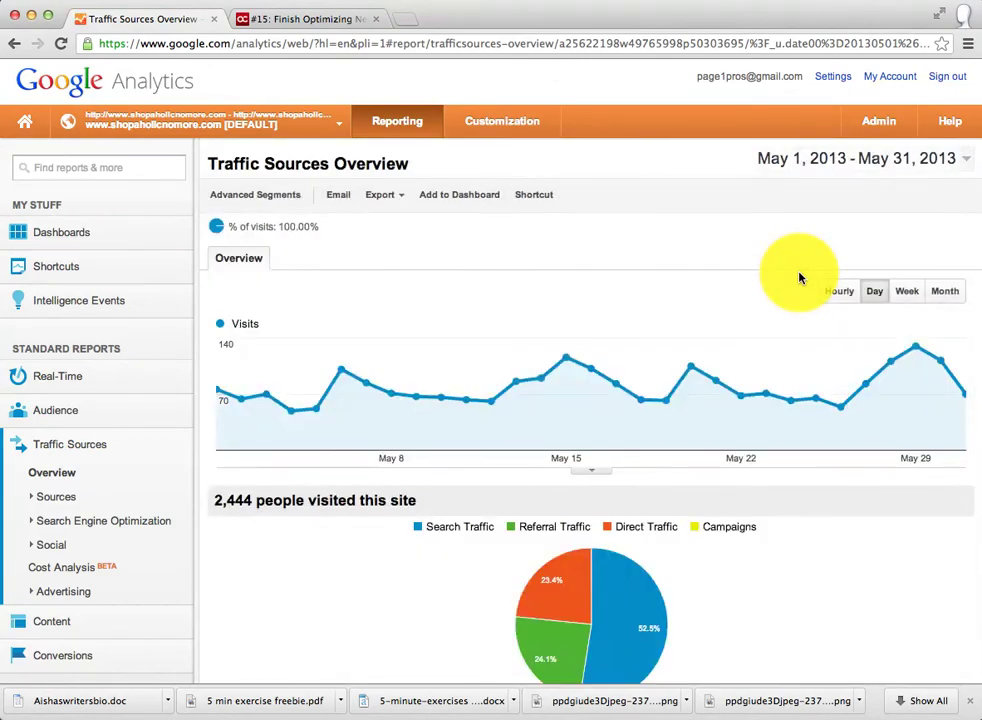
Examine the pie chart of search, referral and direct traffic and the table of top search keywords in the Traffic Sources Overview report
scroll(586, 322, down, 3)
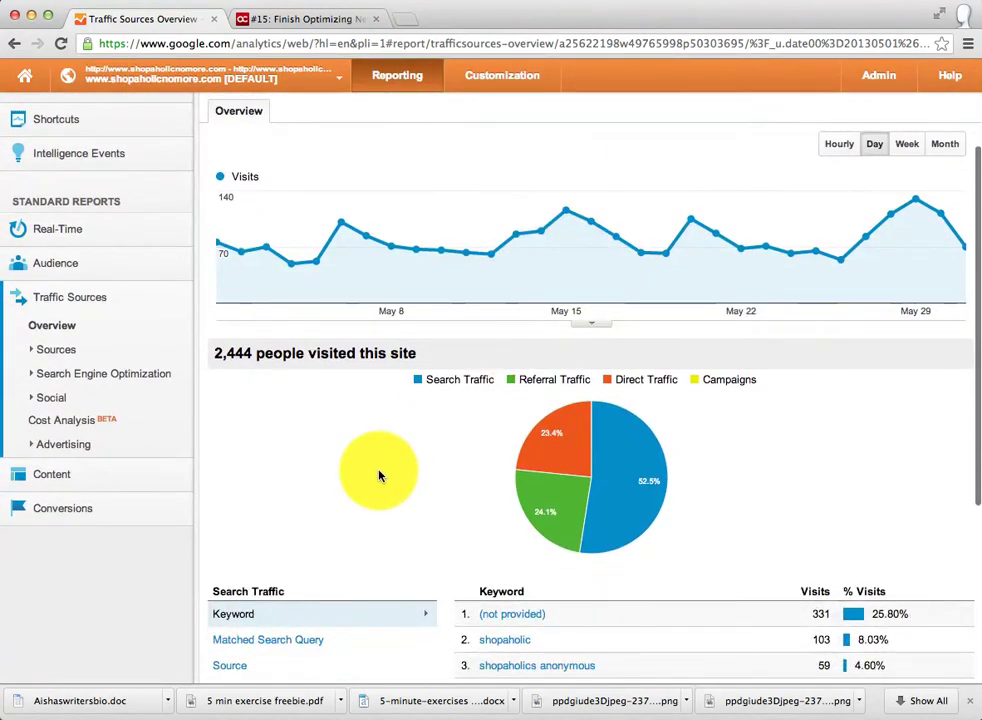
scroll(379, 476, down, 1)
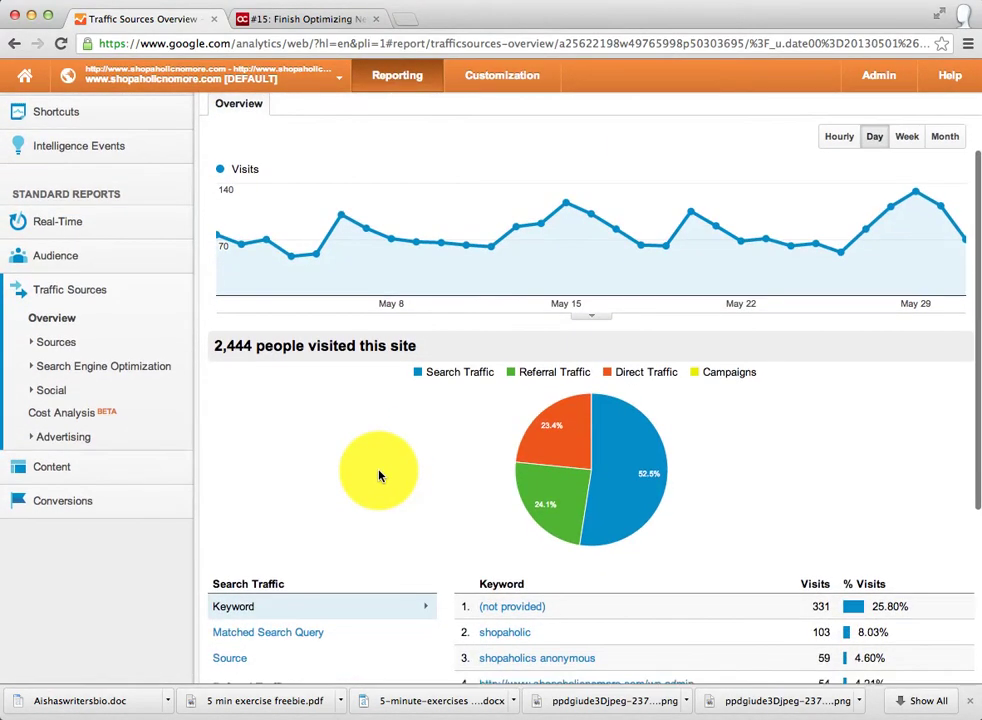
scroll(379, 476, down, 1)
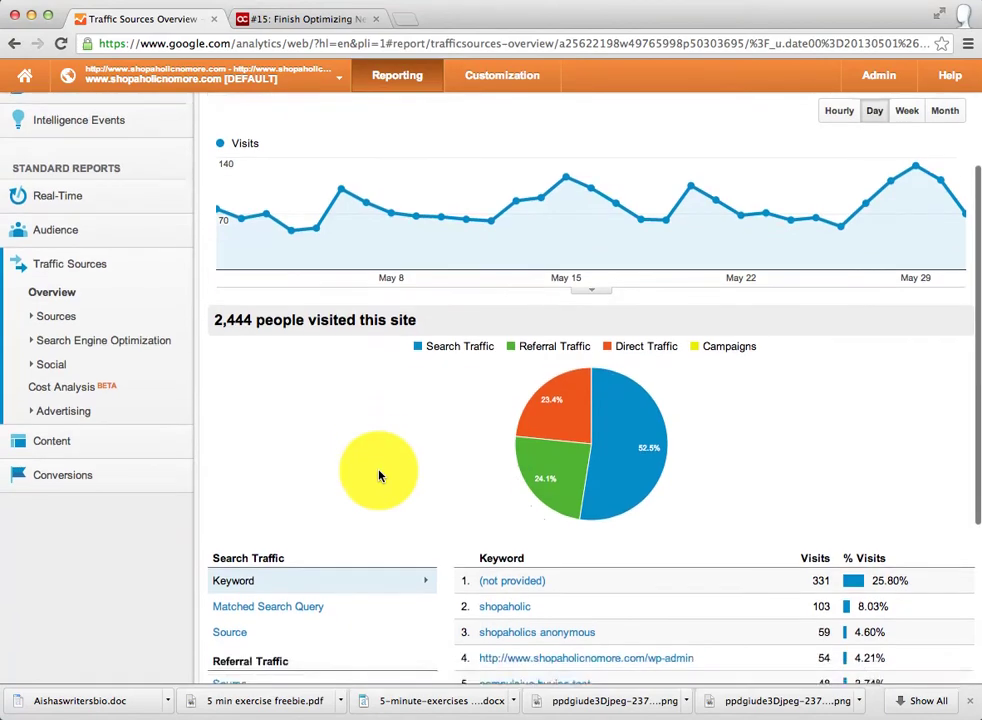
scroll(379, 476, down, 2)
mouse_move(622, 472)
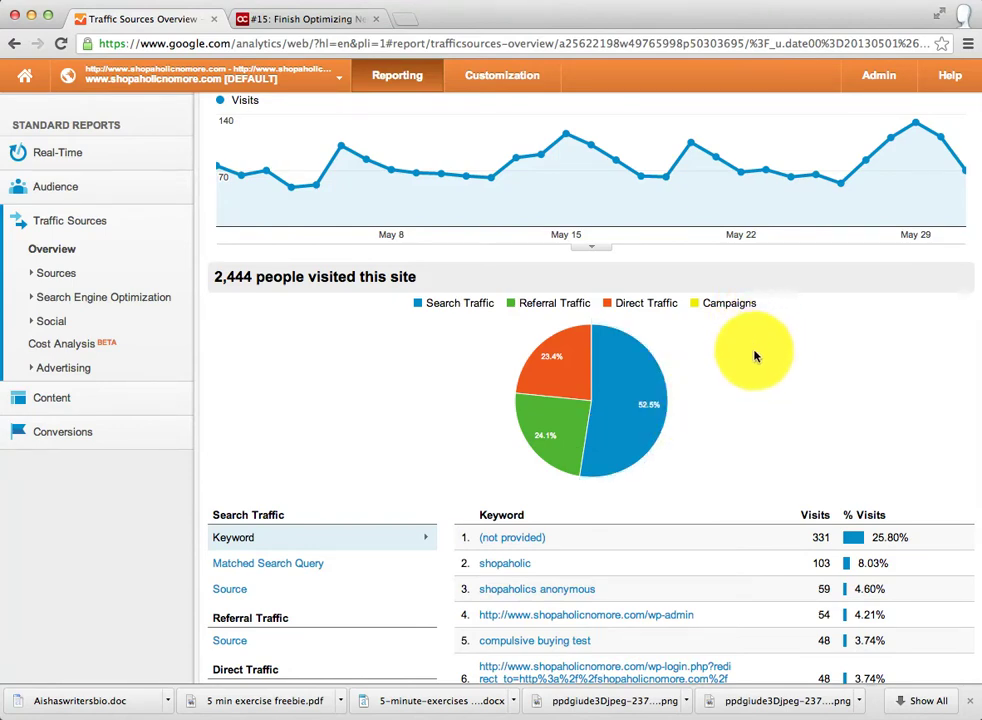
mouse_move(556, 372)
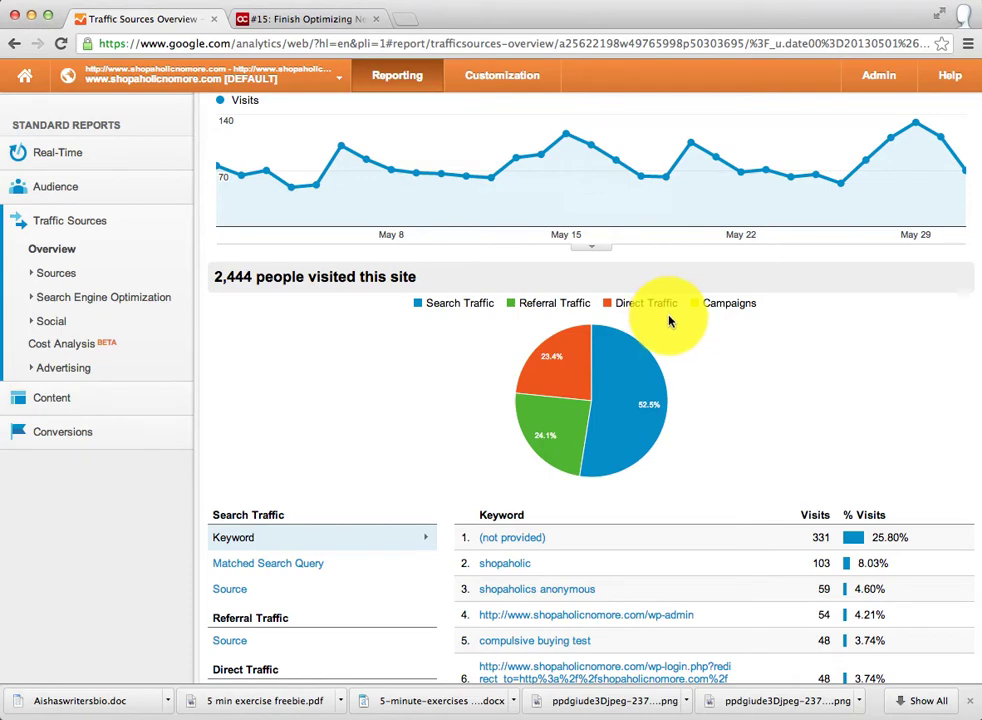
scroll(670, 321, down, 3)
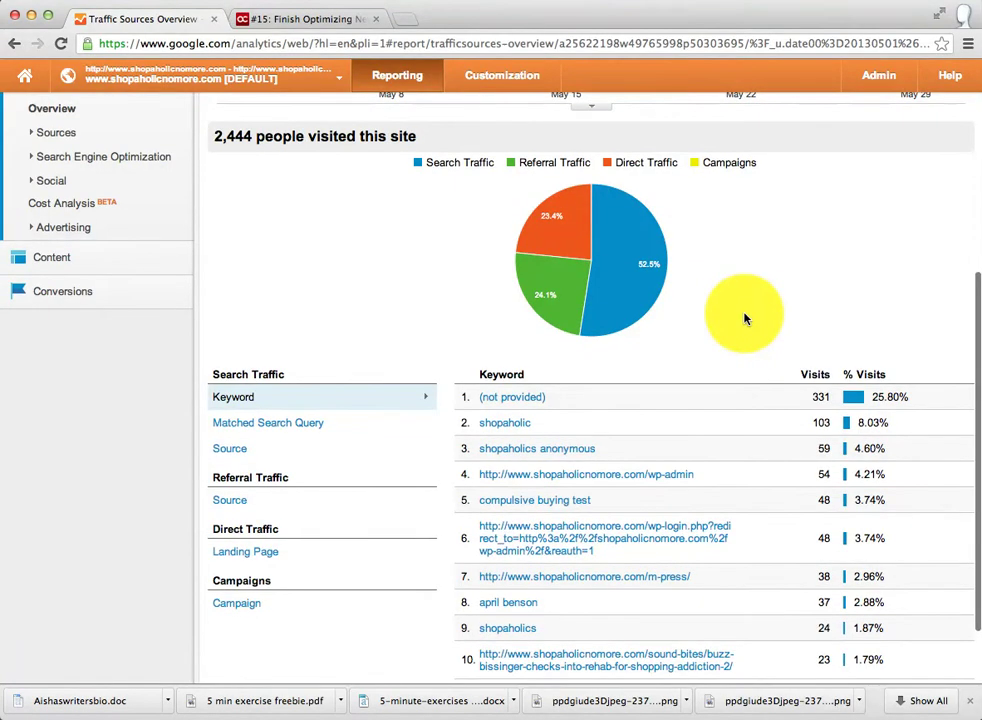
scroll(745, 318, down, 2)
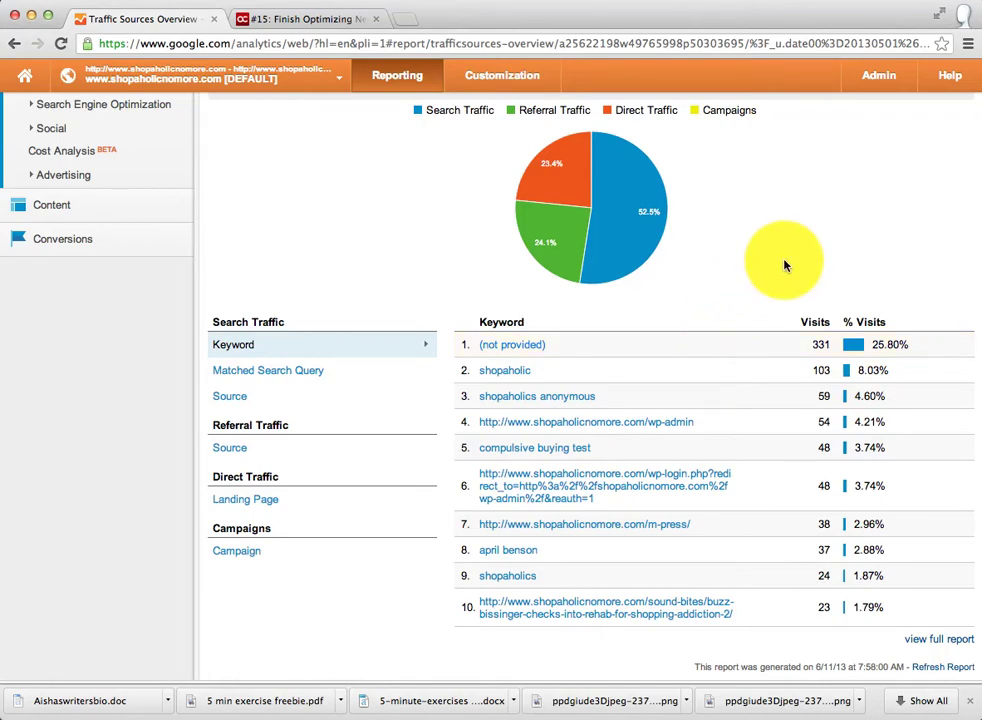
scroll(780, 263, down, 1)
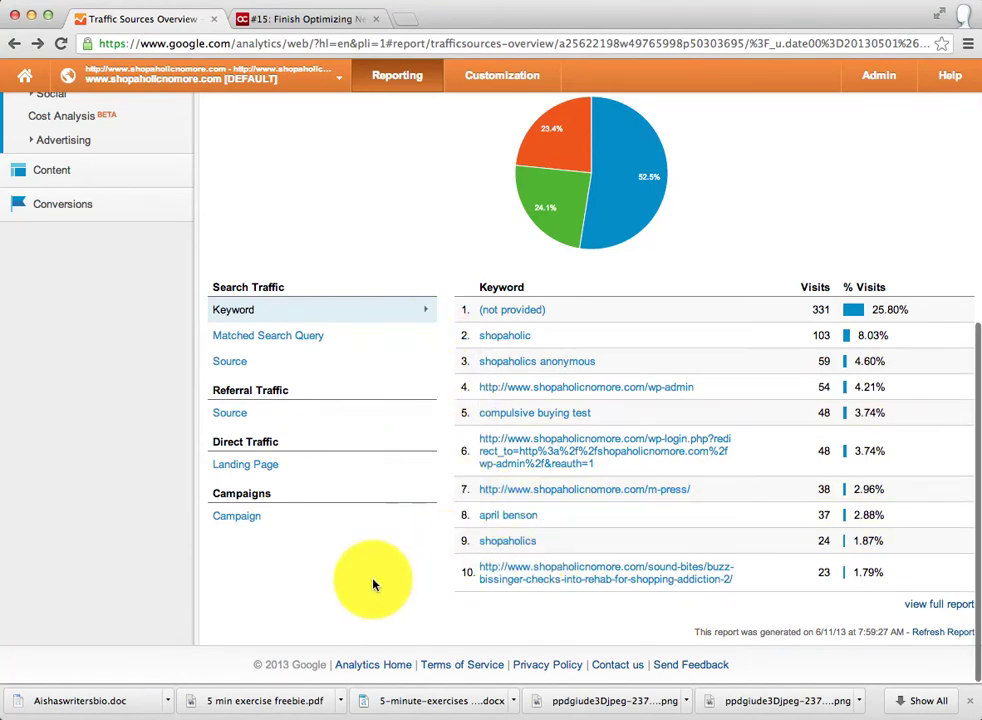
Open the Direct traffic report under Sources and review its landing pages, highlighting the average visit duration of /category/tips-for-tracking-spending/
scroll(374, 585, up, 1)
scroll(374, 585, up, 5)
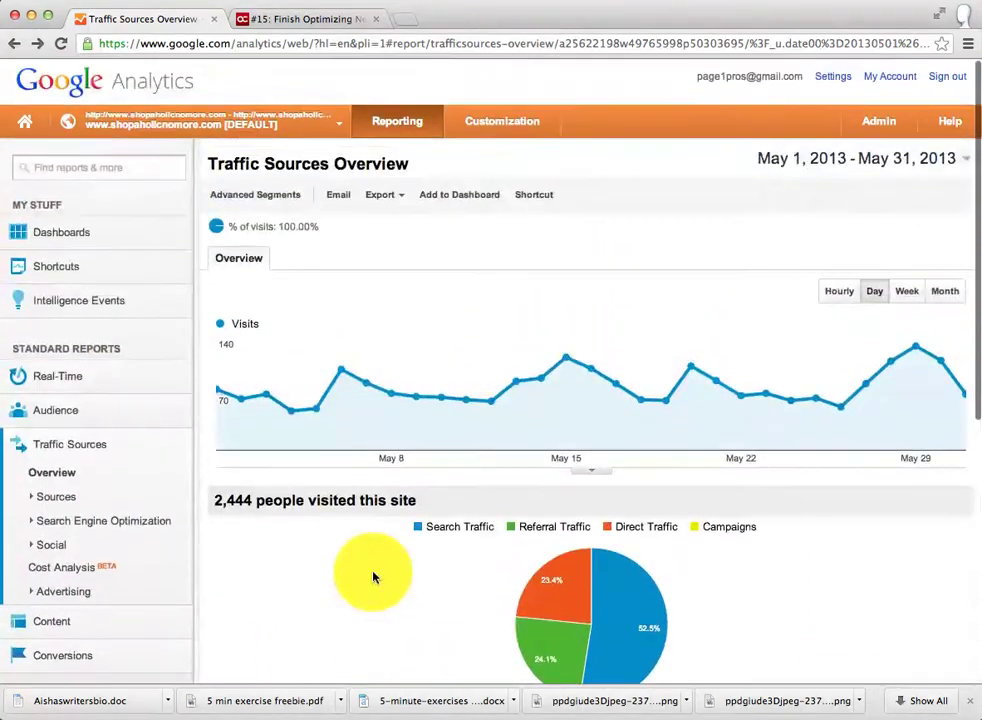
click(38, 500)
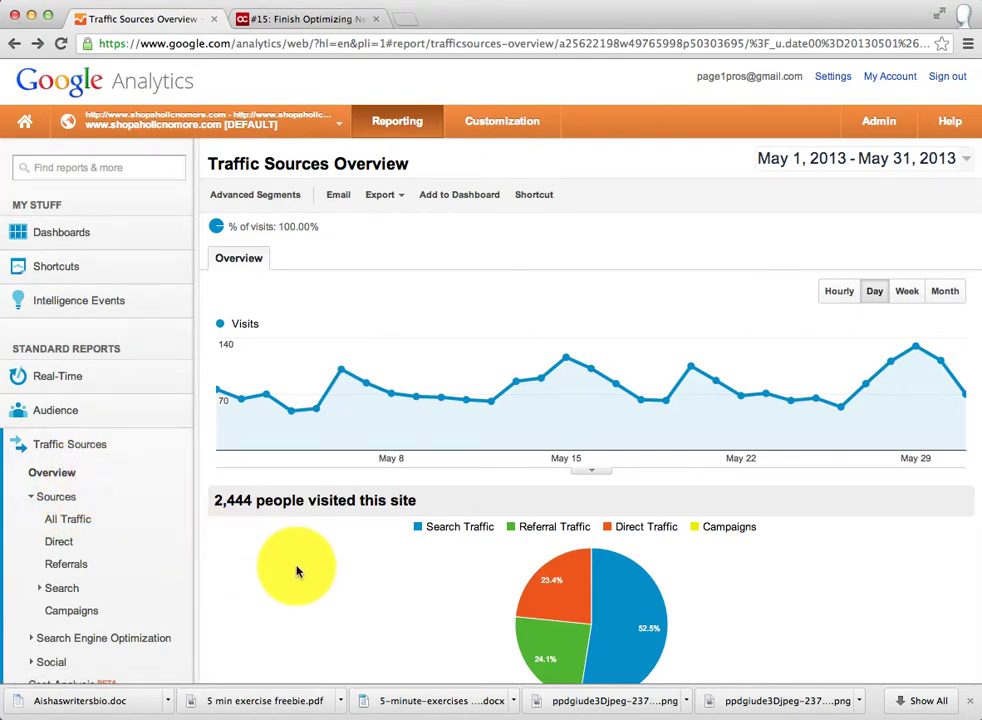
scroll(296, 572, down, 4)
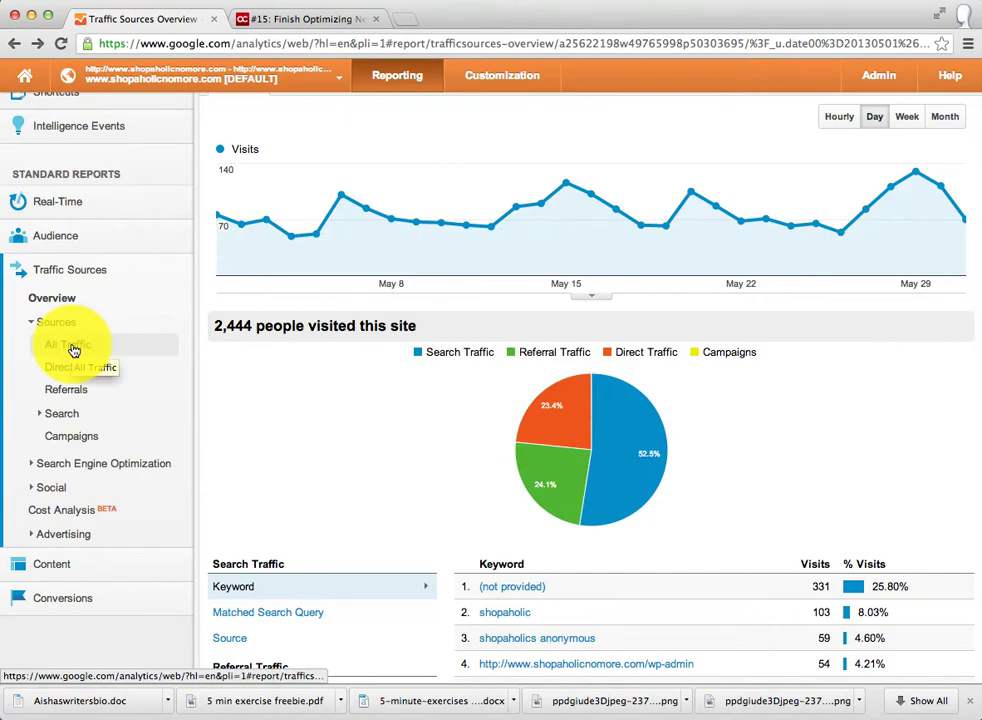
click(55, 372)
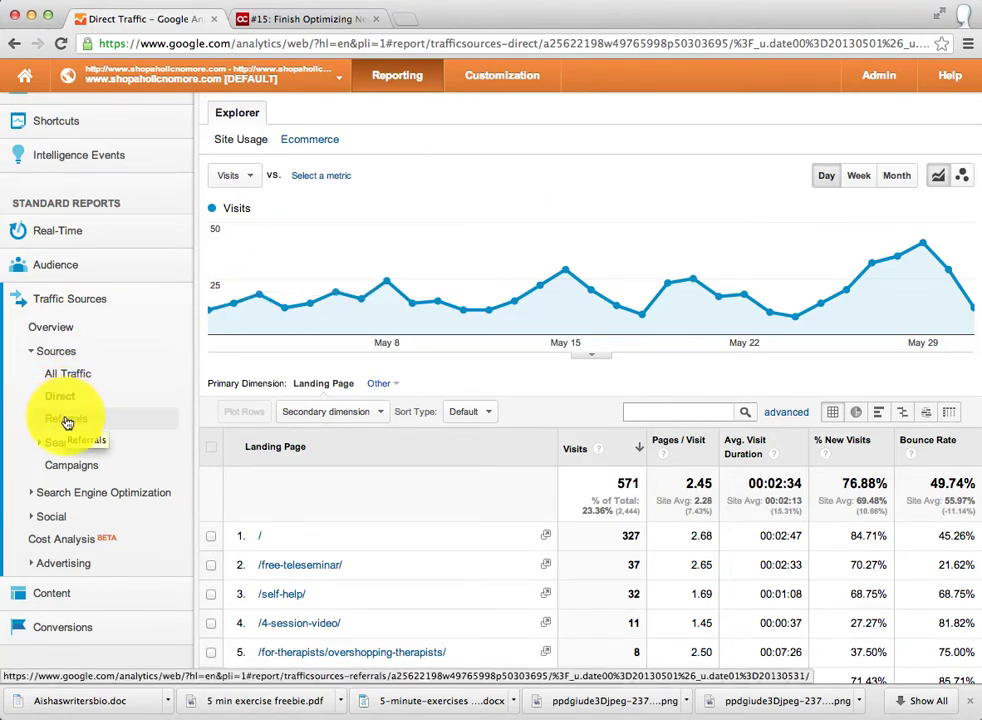
scroll(433, 257, down, 3)
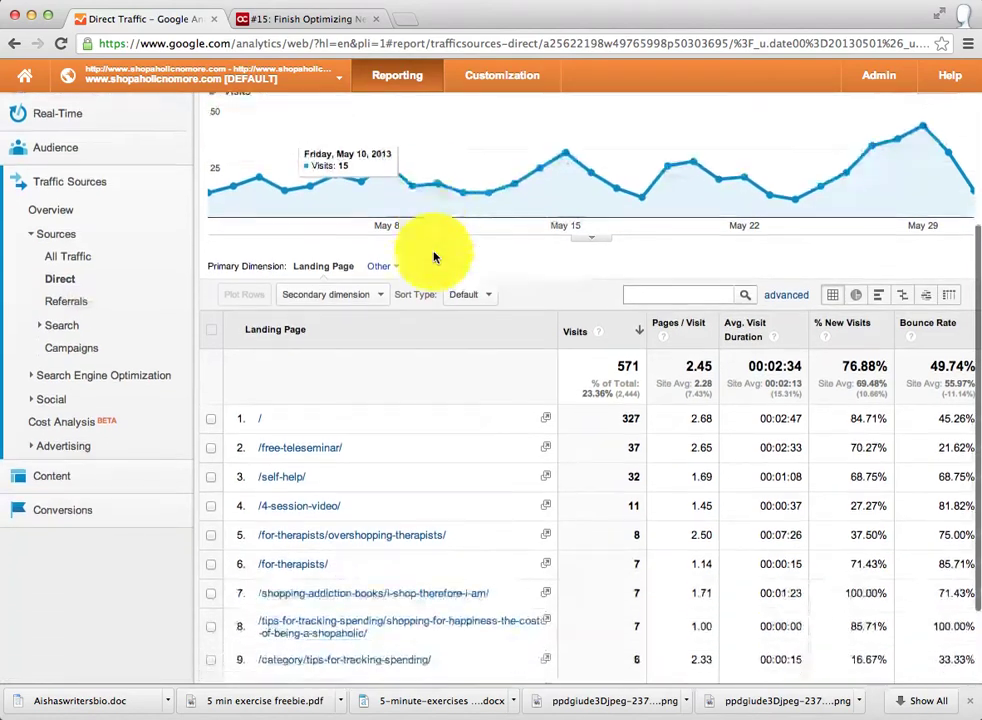
scroll(433, 257, down, 3)
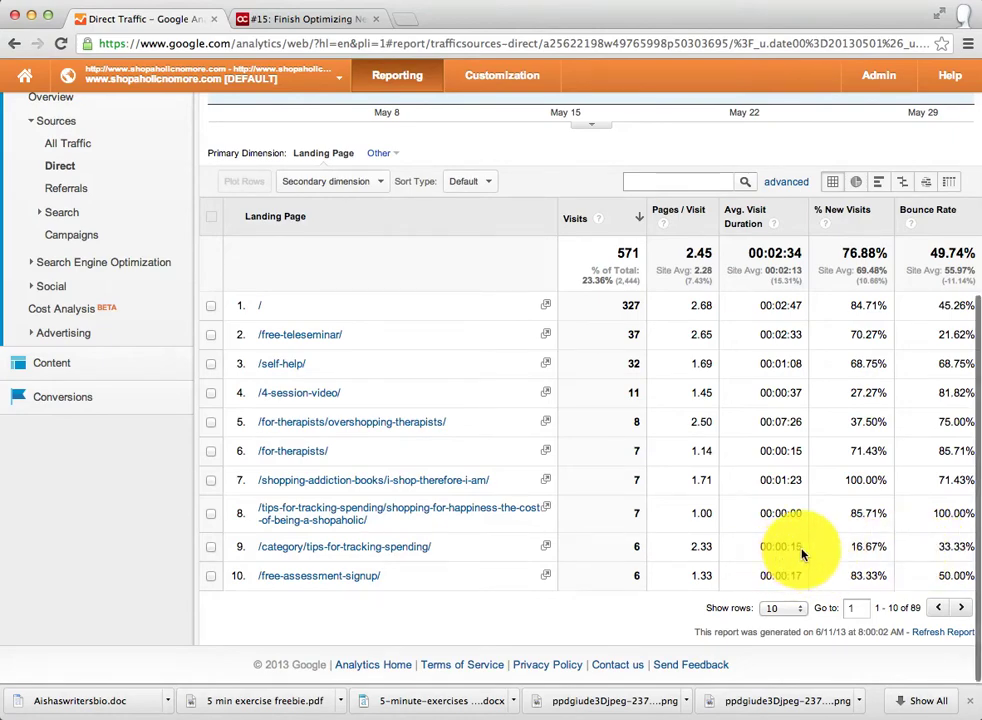
drag(802, 552, 740, 548)
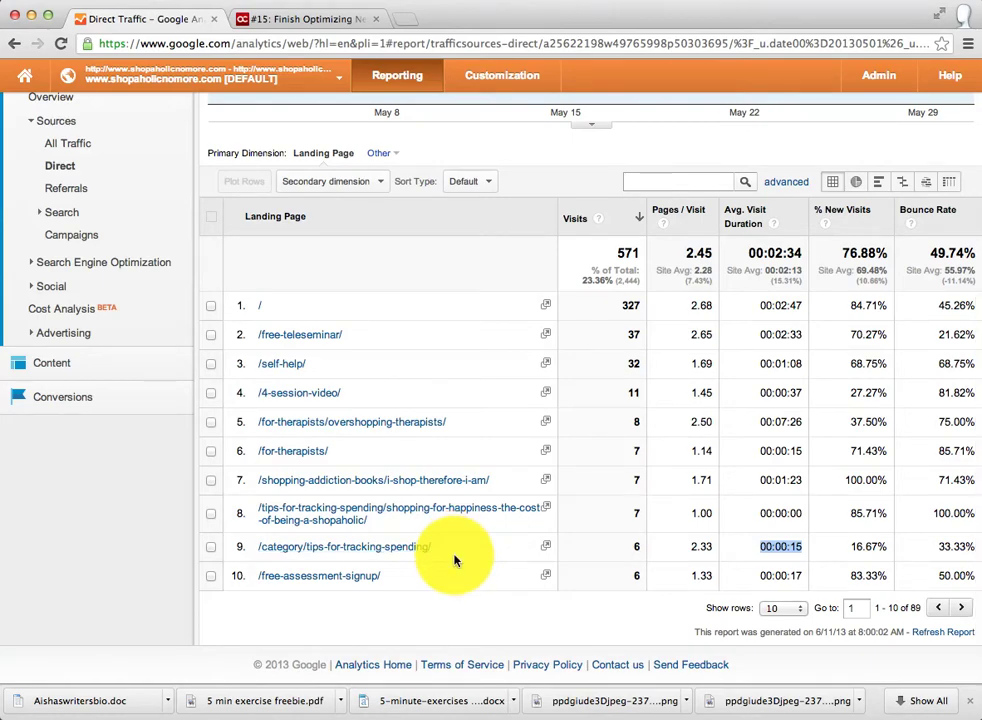
Open the Referrals report under Sources and review the list of referring sites with their visit metrics
scroll(455, 560, up, 5)
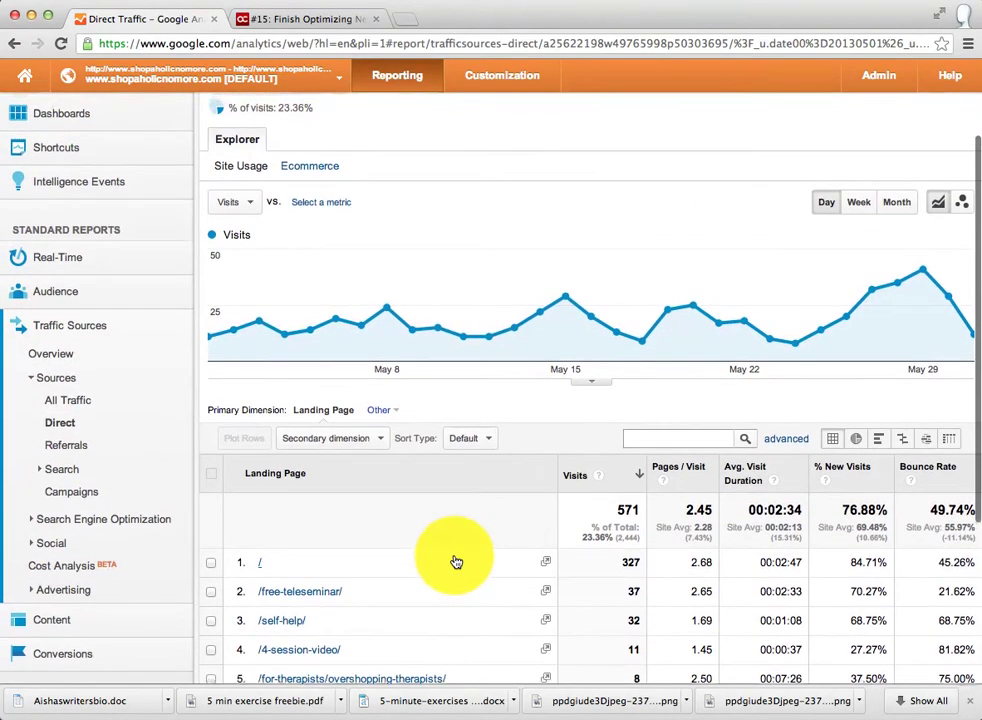
scroll(455, 560, up, 1)
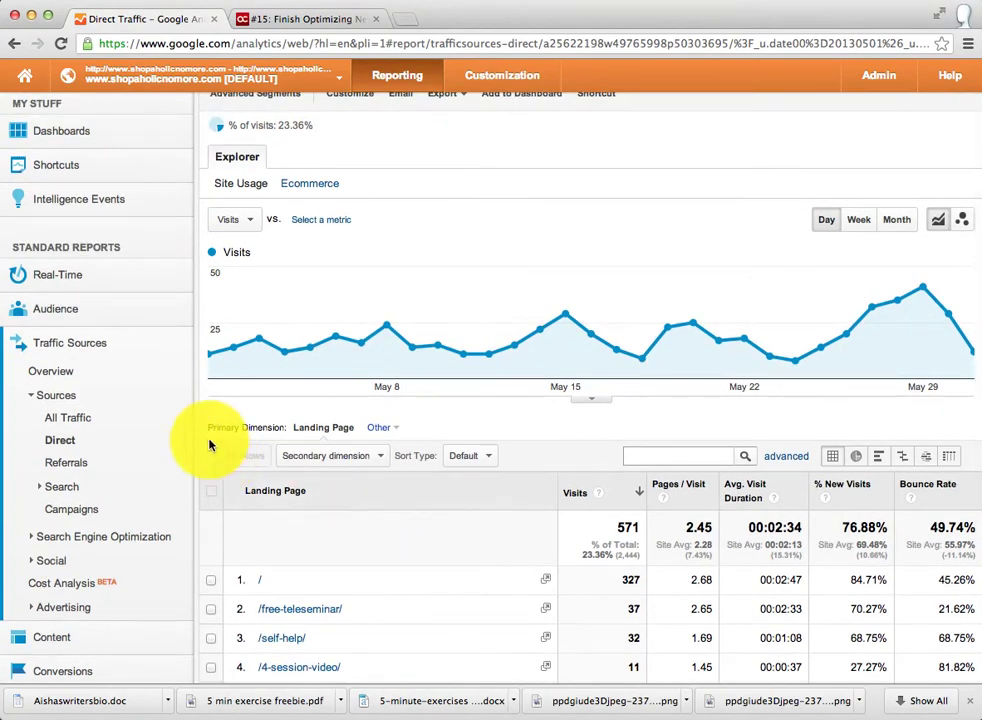
click(64, 463)
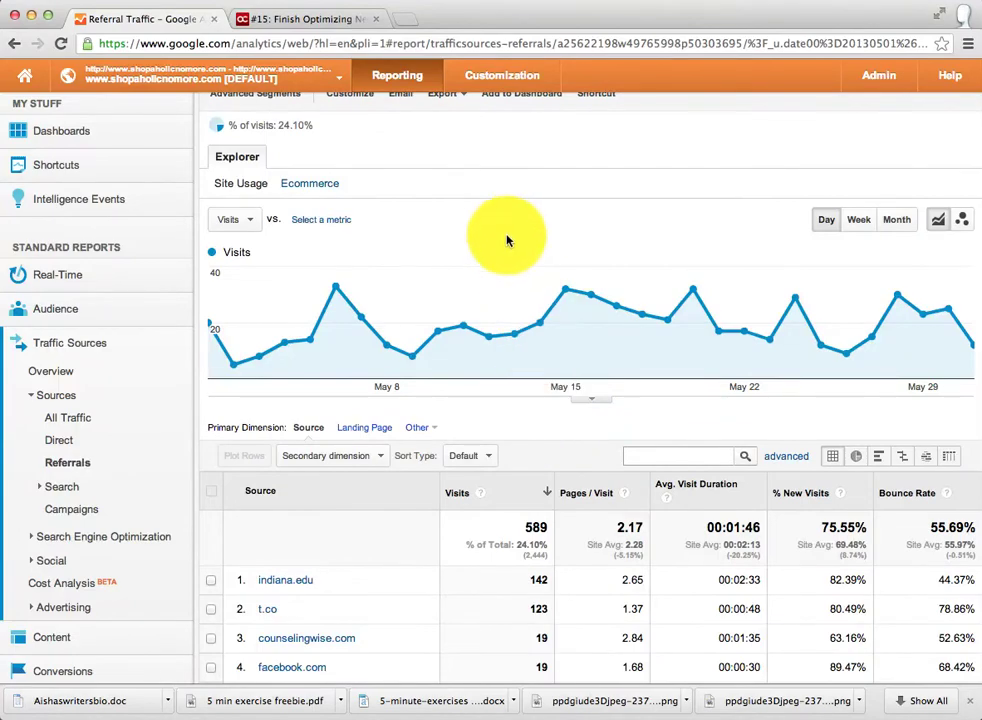
scroll(507, 240, down, 5)
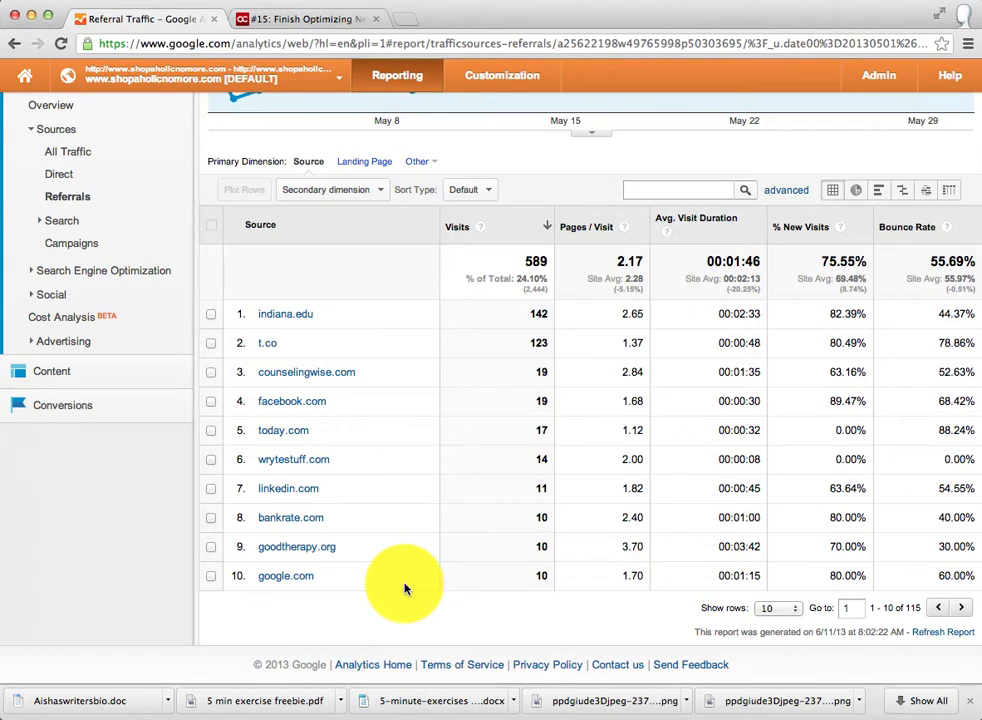
Open the Network Referrals report in the Social section and review the visits from each social network
click(44, 297)
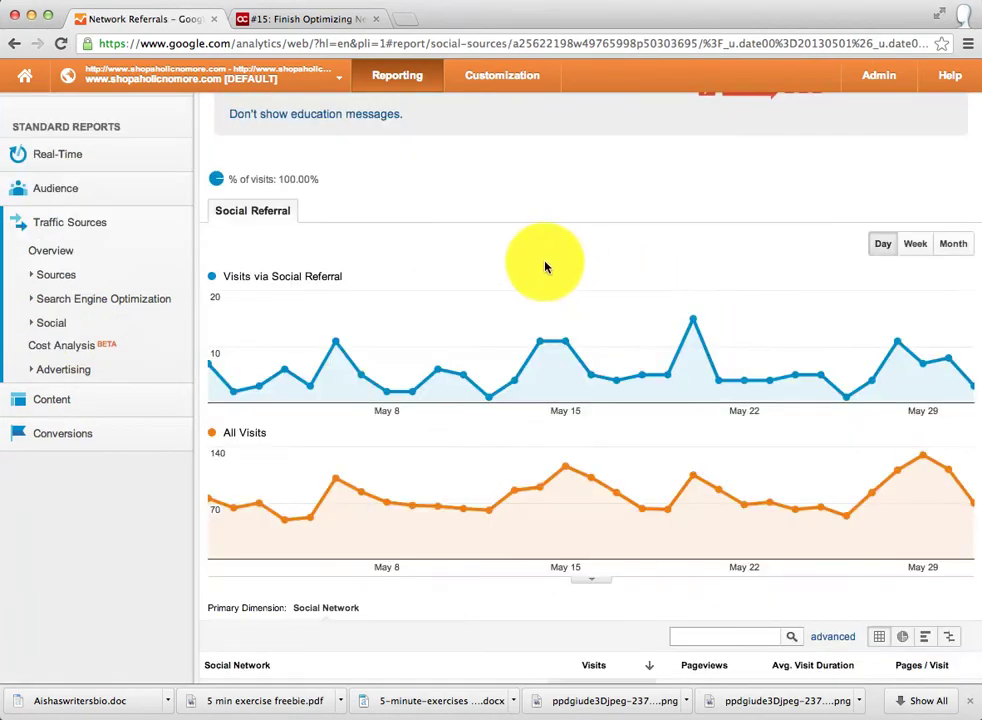
click(50, 322)
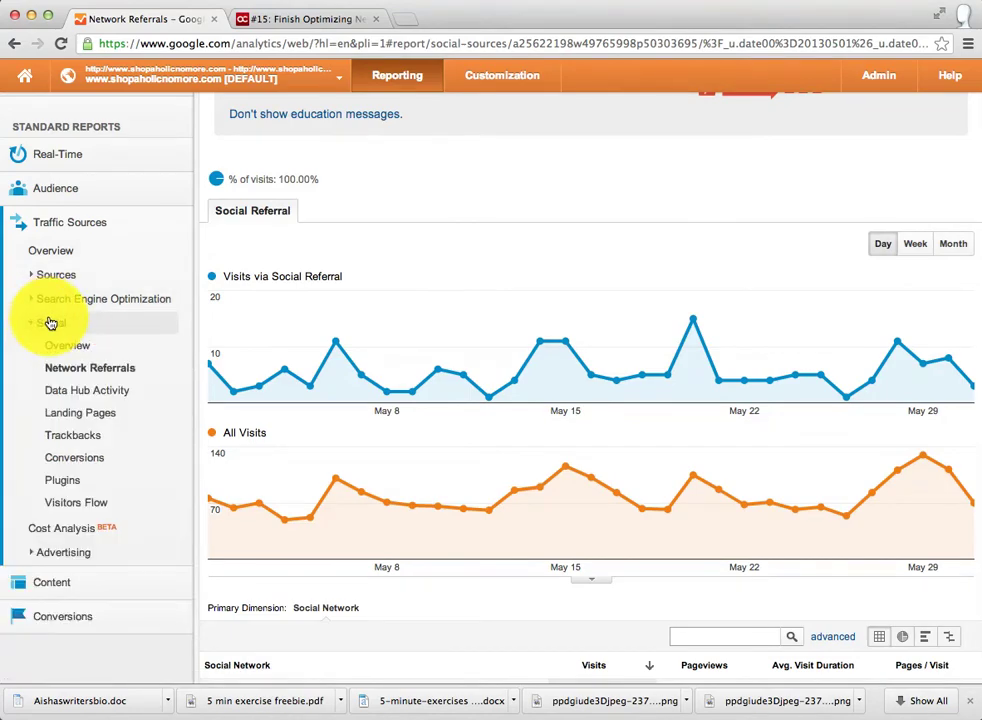
click(100, 367)
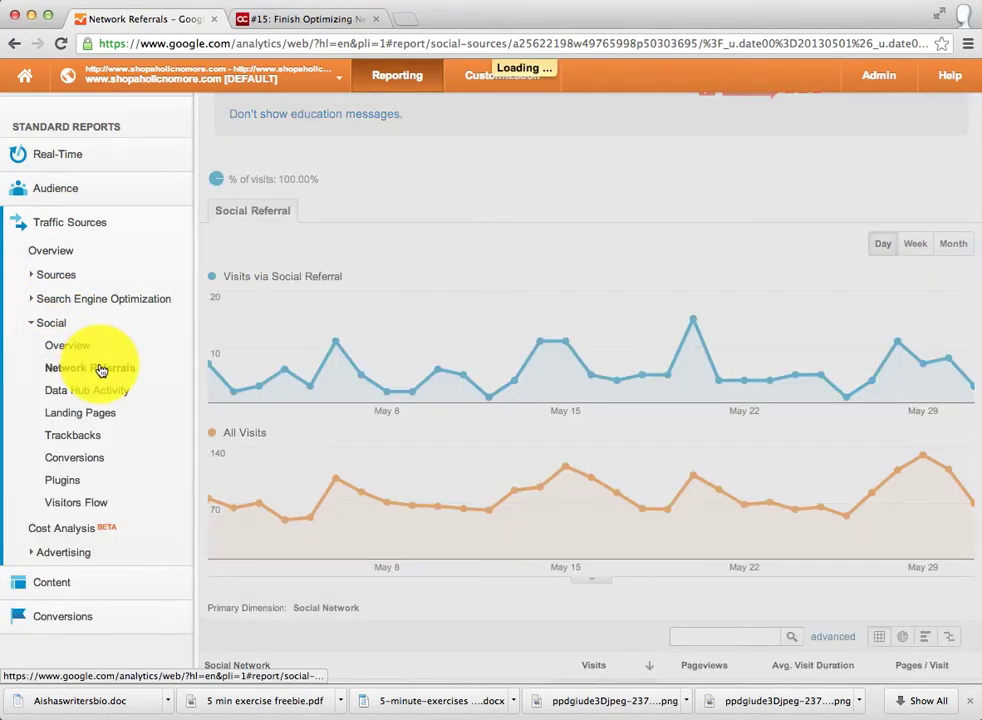
scroll(577, 286, down, 4)
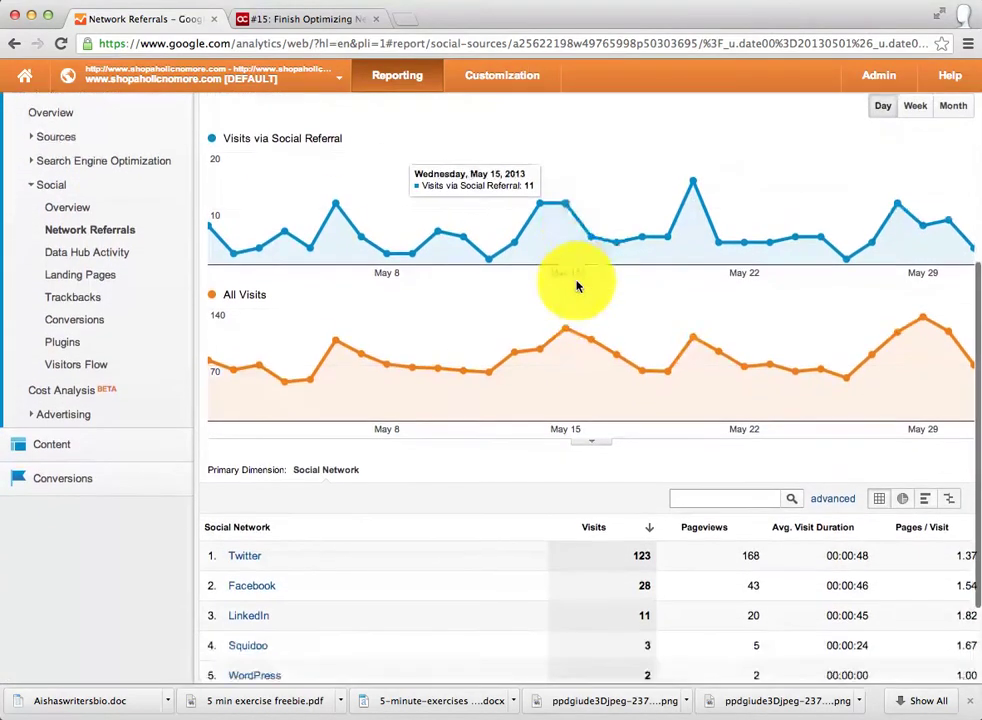
scroll(577, 287, down, 2)
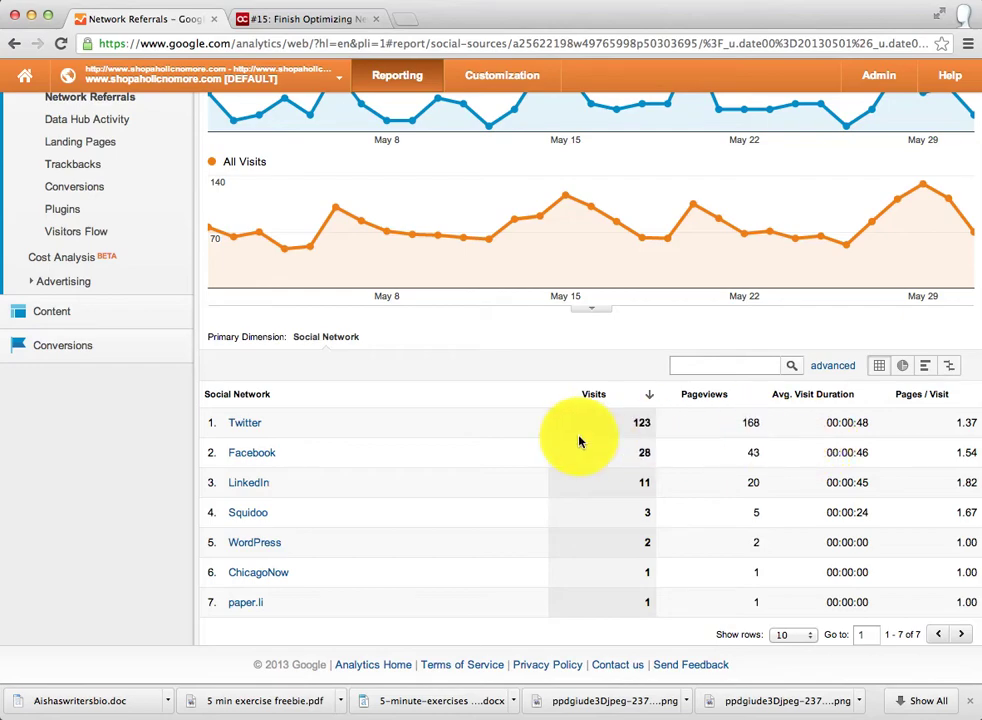
Open the Organic search traffic report under Sources and view its keyword table
scroll(581, 438, up, 5)
scroll(579, 441, down, 2)
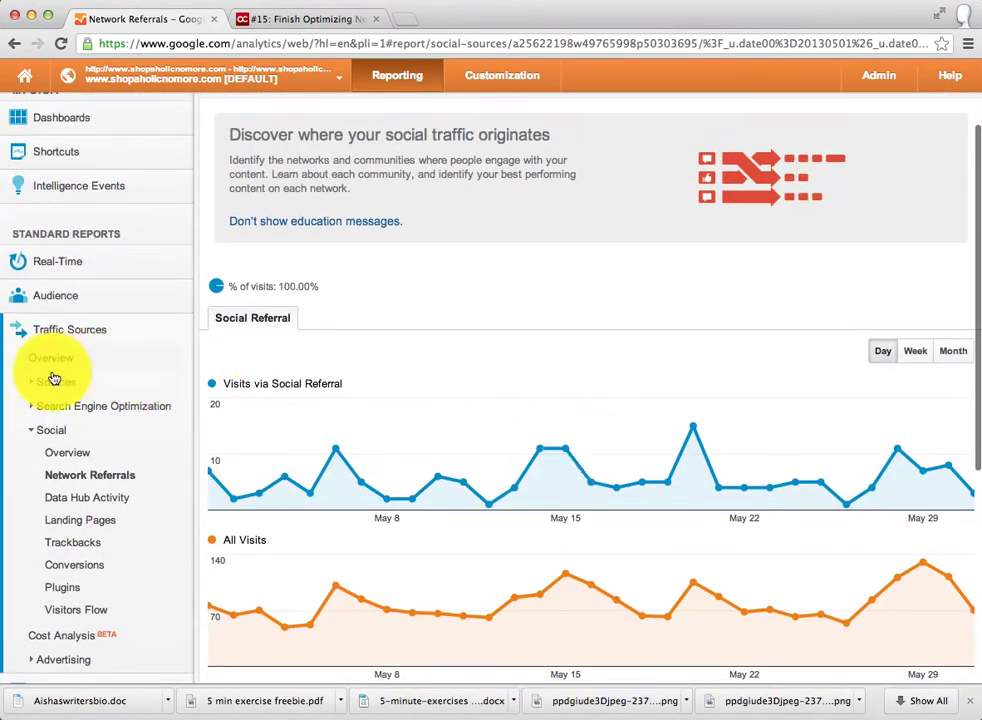
click(49, 385)
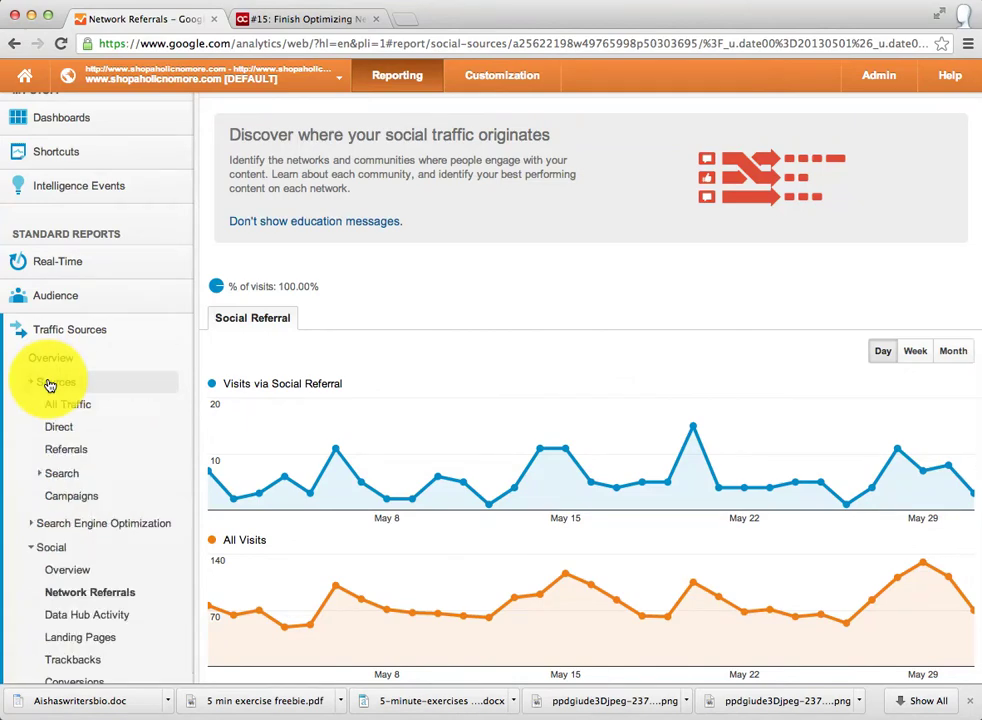
click(55, 475)
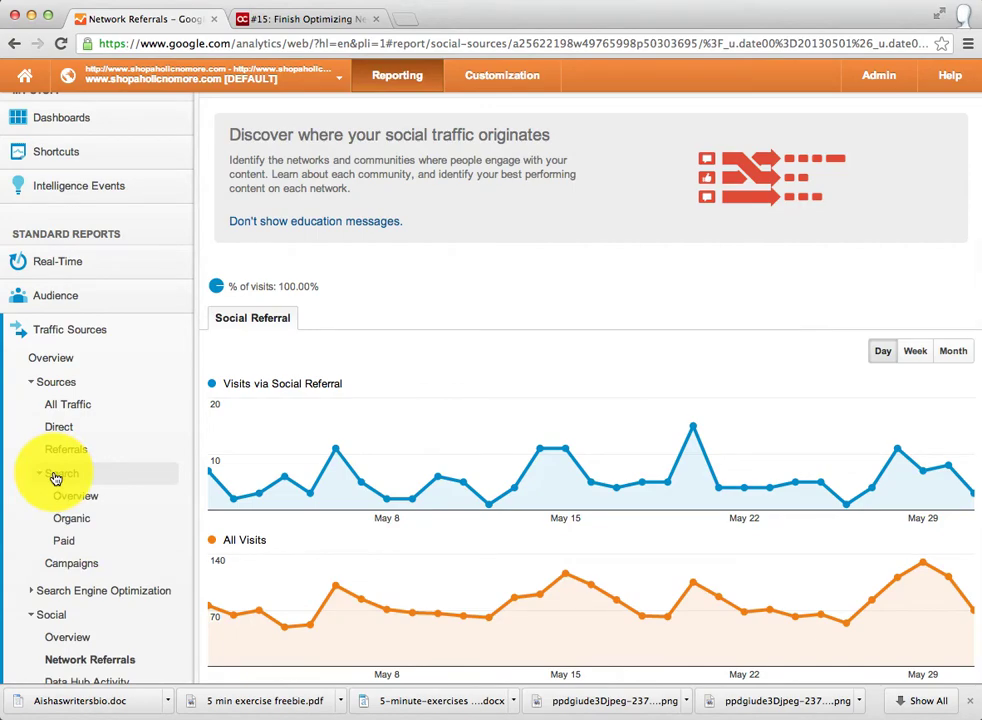
click(78, 519)
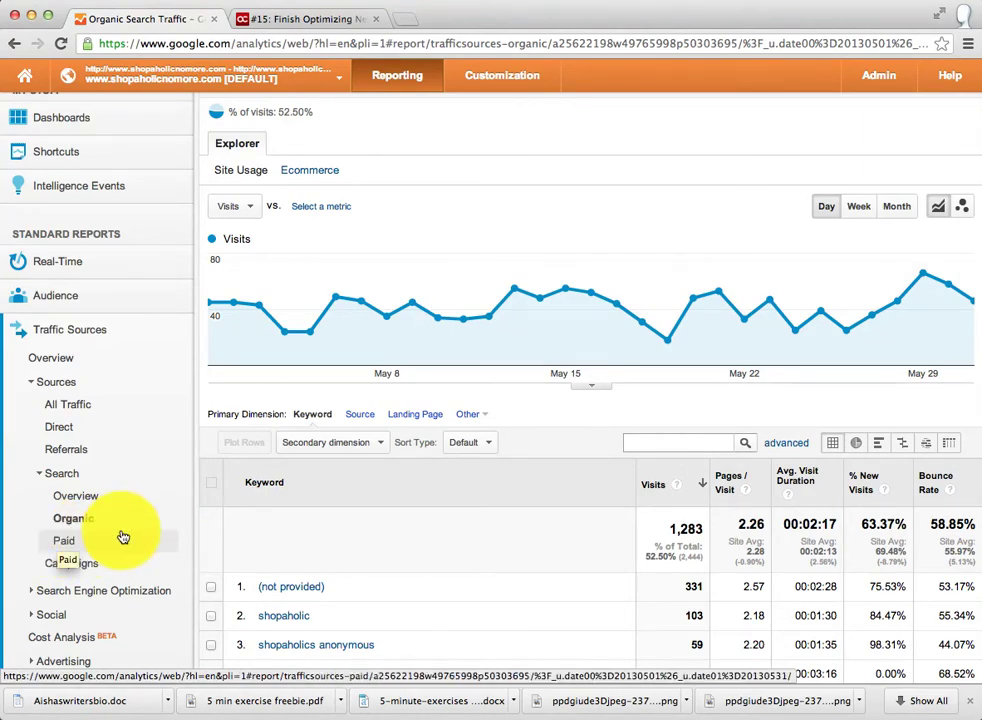
scroll(528, 527, down, 3)
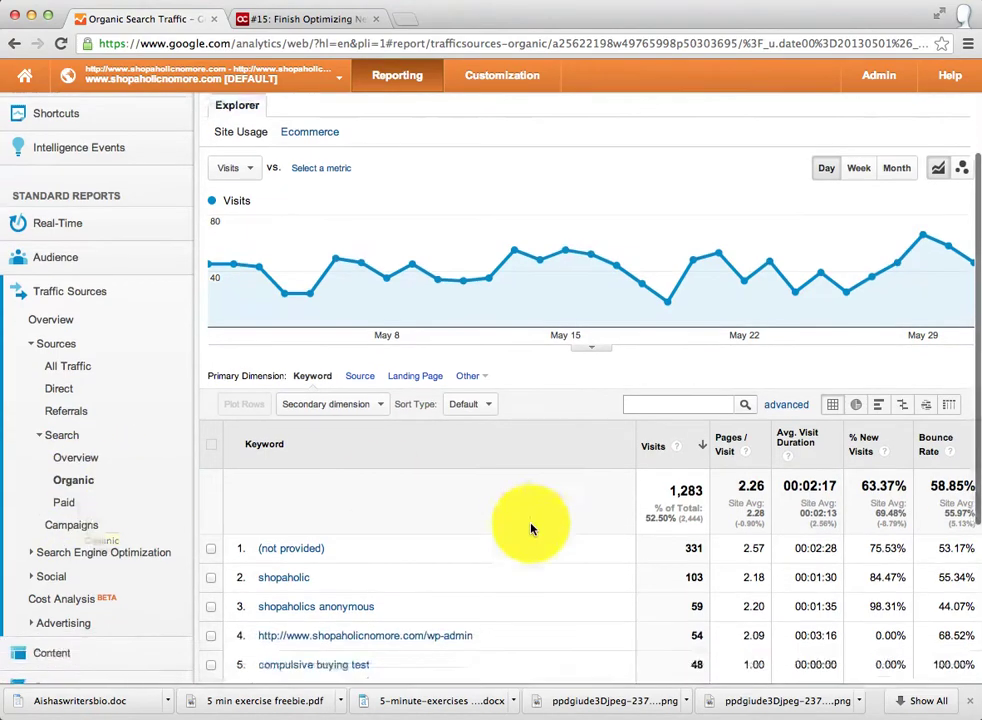
scroll(530, 527, down, 3)
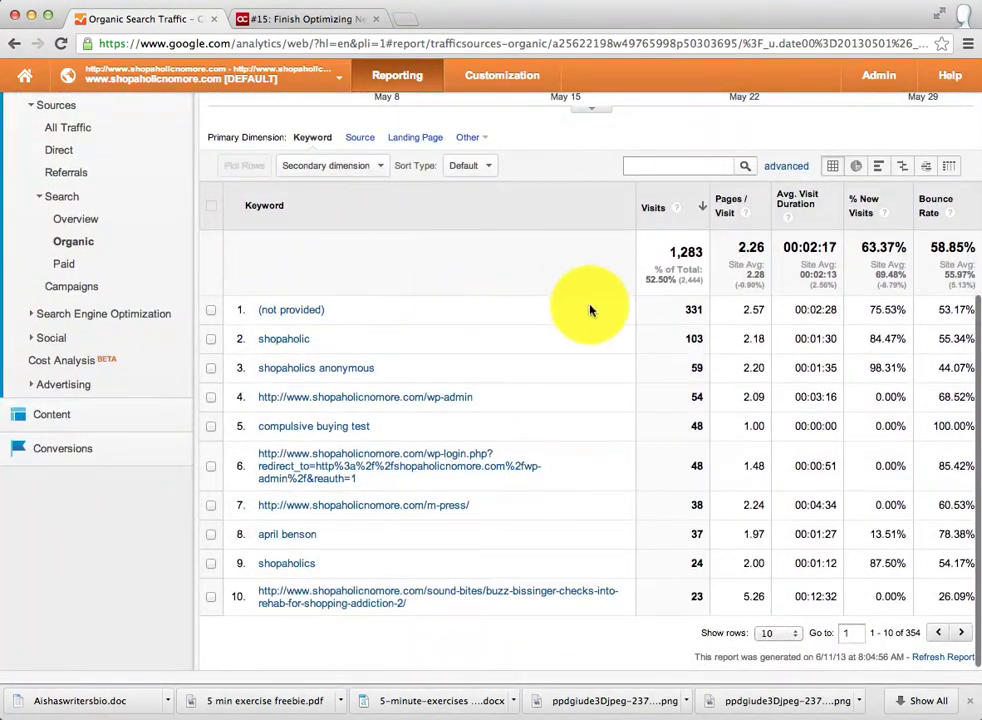
Show 500 rows in the organic keyword table and look through the expanded keyword list
scroll(507, 316, down, 1)
scroll(507, 316, down, 1)
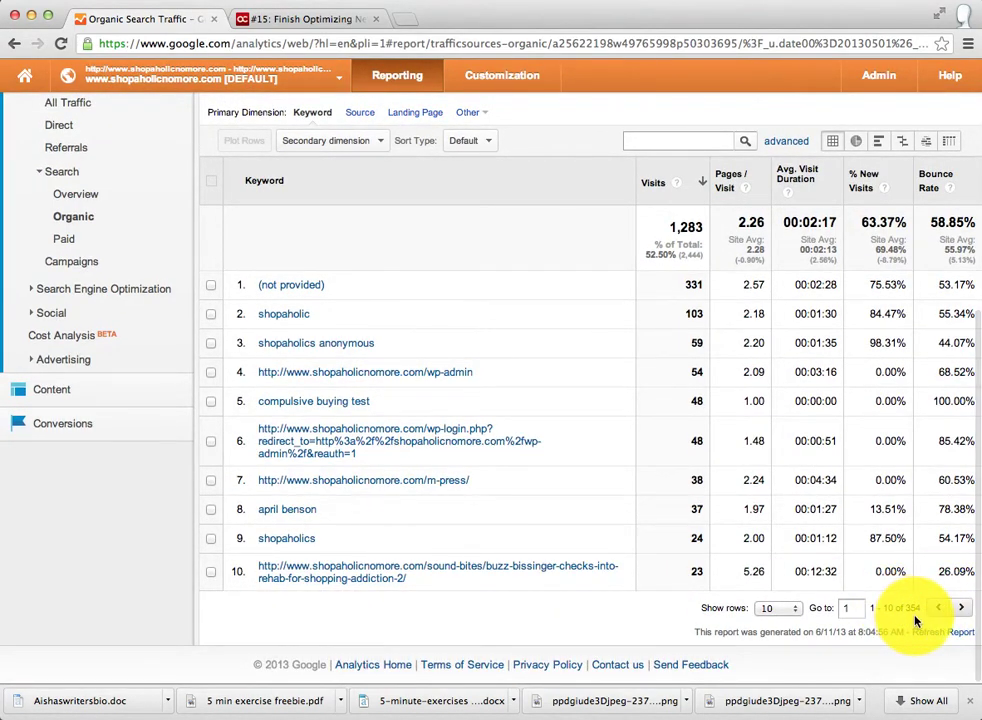
click(786, 608)
click(771, 680)
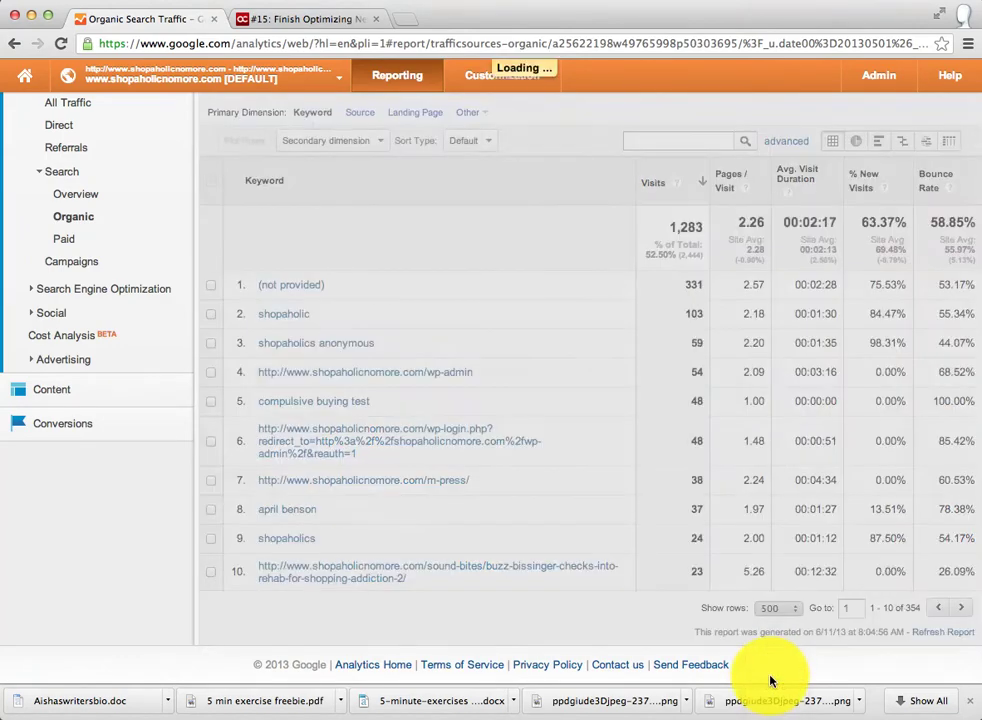
scroll(531, 240, down, 5)
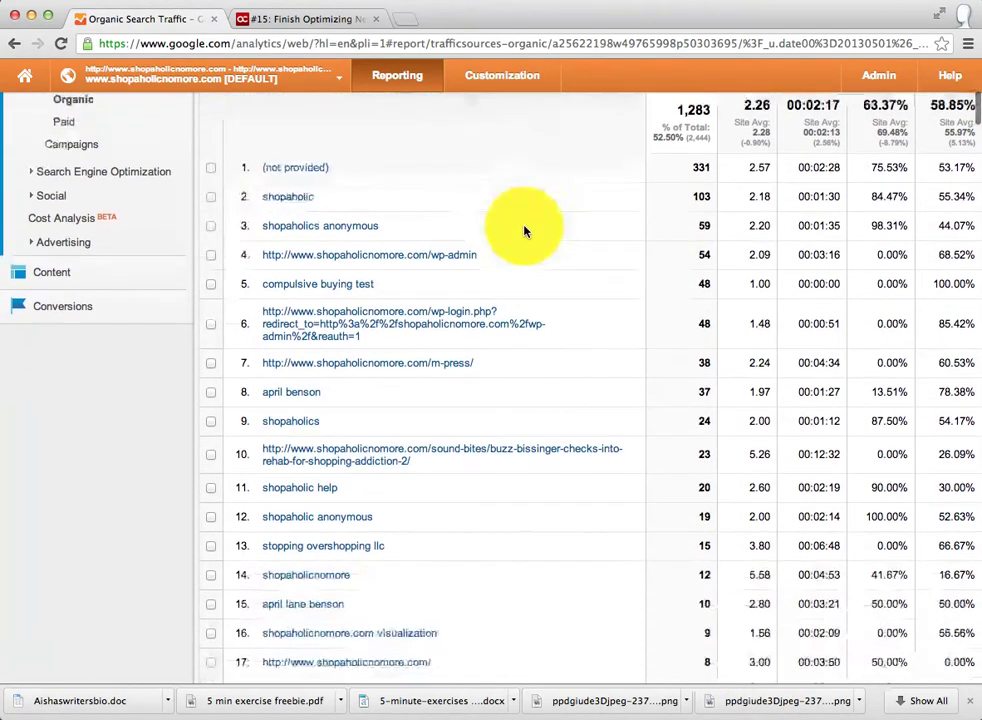
scroll(524, 232, up, 3)
scroll(524, 232, up, 3)
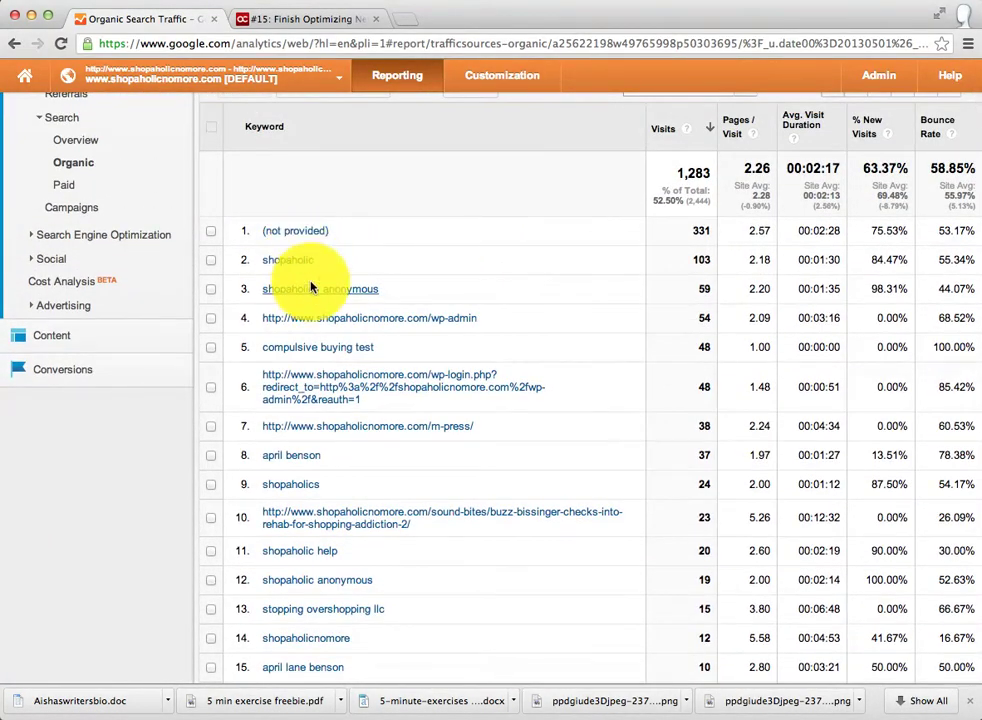
scroll(598, 440, down, 1)
scroll(598, 440, down, 3)
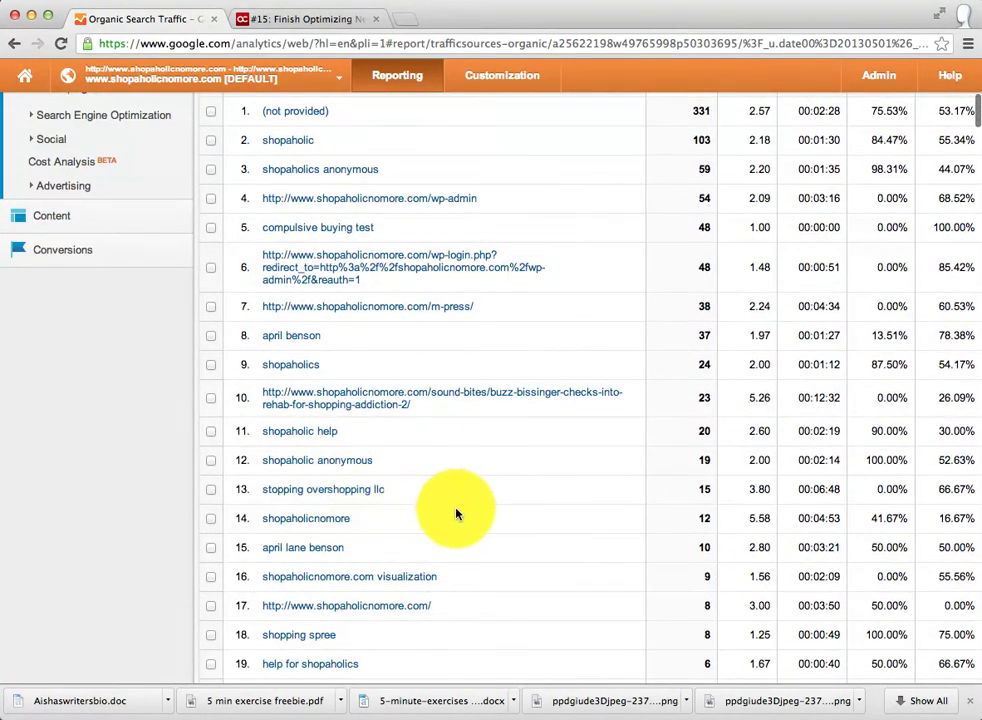
Sort the organic keyword table by average visit duration, longest first
scroll(487, 520, down, 3)
scroll(487, 520, down, 1)
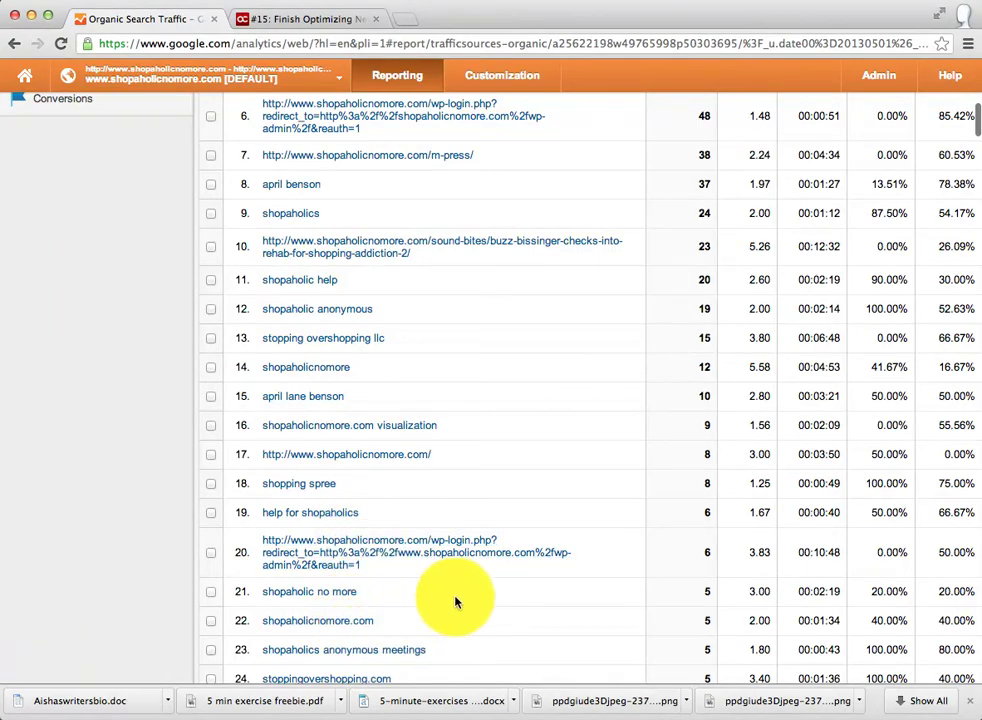
scroll(462, 600, up, 8)
scroll(462, 602, up, 3)
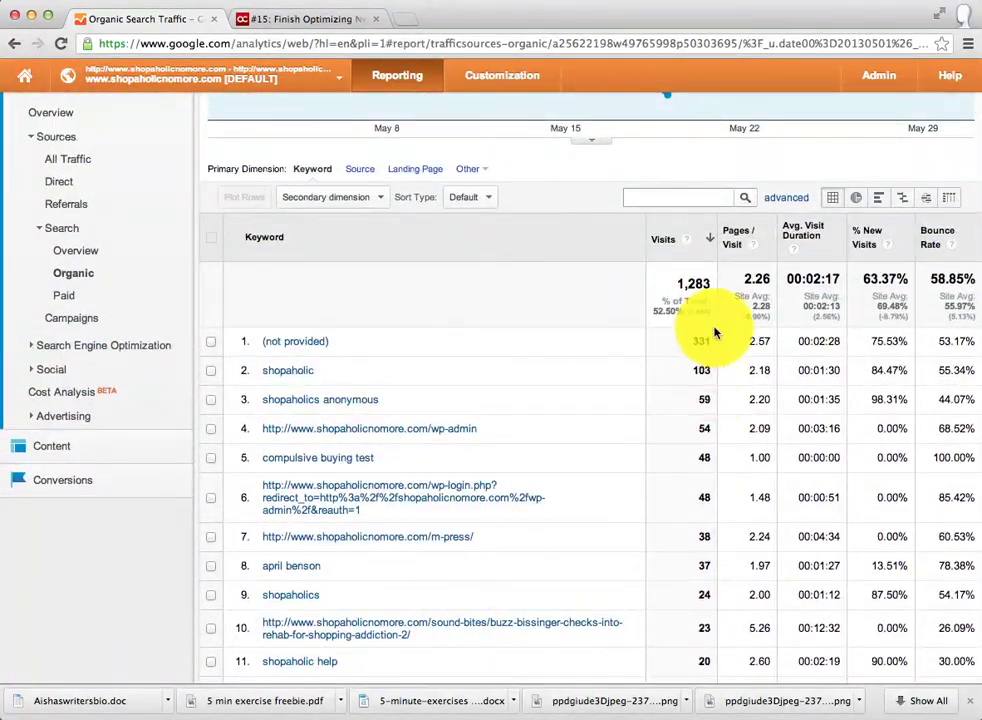
click(801, 234)
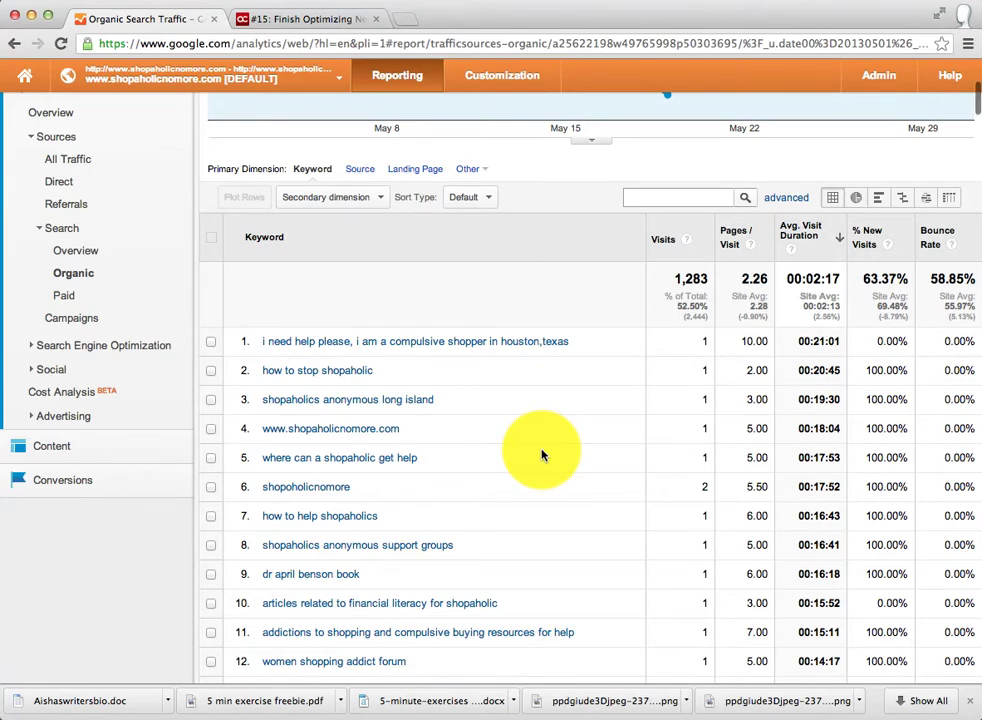
Look through the longest-visit keywords and highlight "how to help shopaholics" and "how to help a shoppingholic"
scroll(541, 455, down, 3)
scroll(541, 455, down, 2)
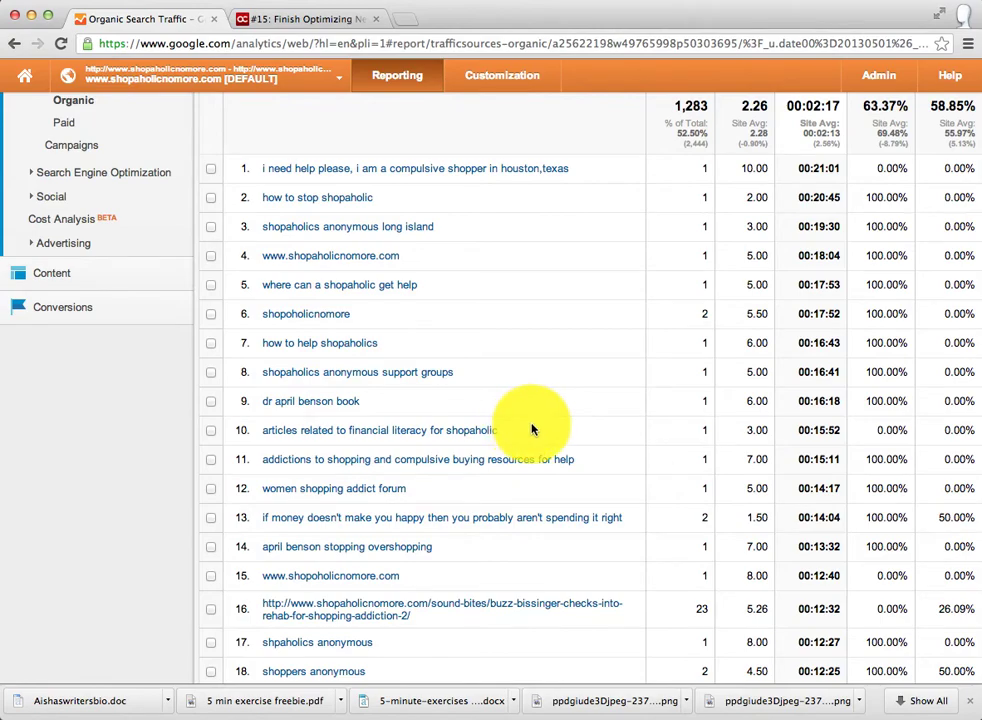
scroll(532, 429, down, 3)
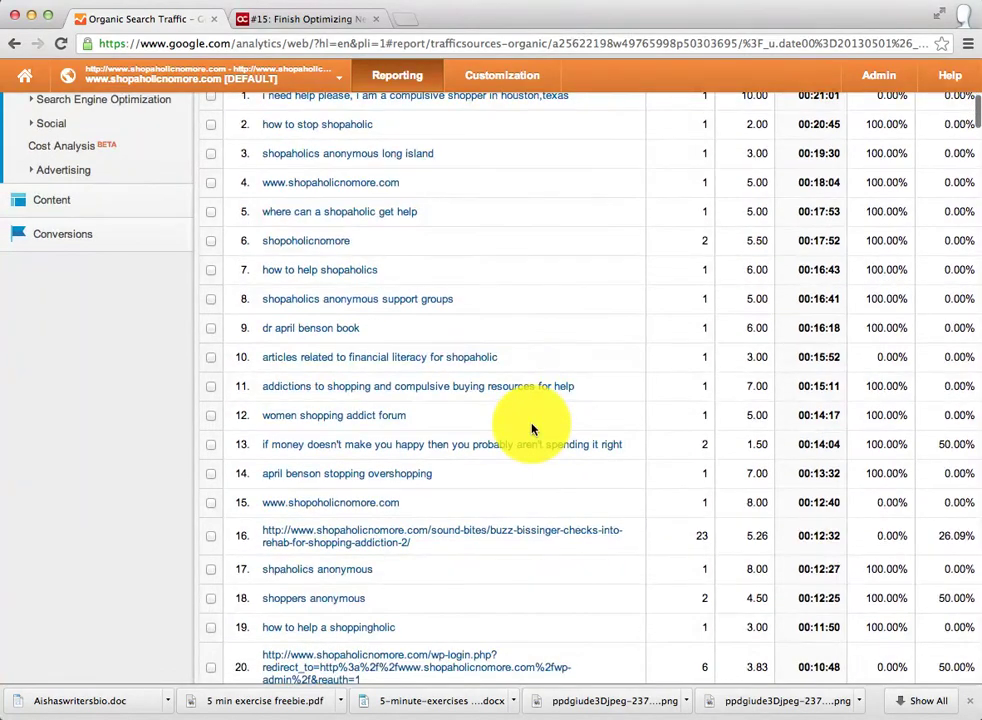
scroll(532, 429, down, 1)
scroll(532, 429, down, 1)
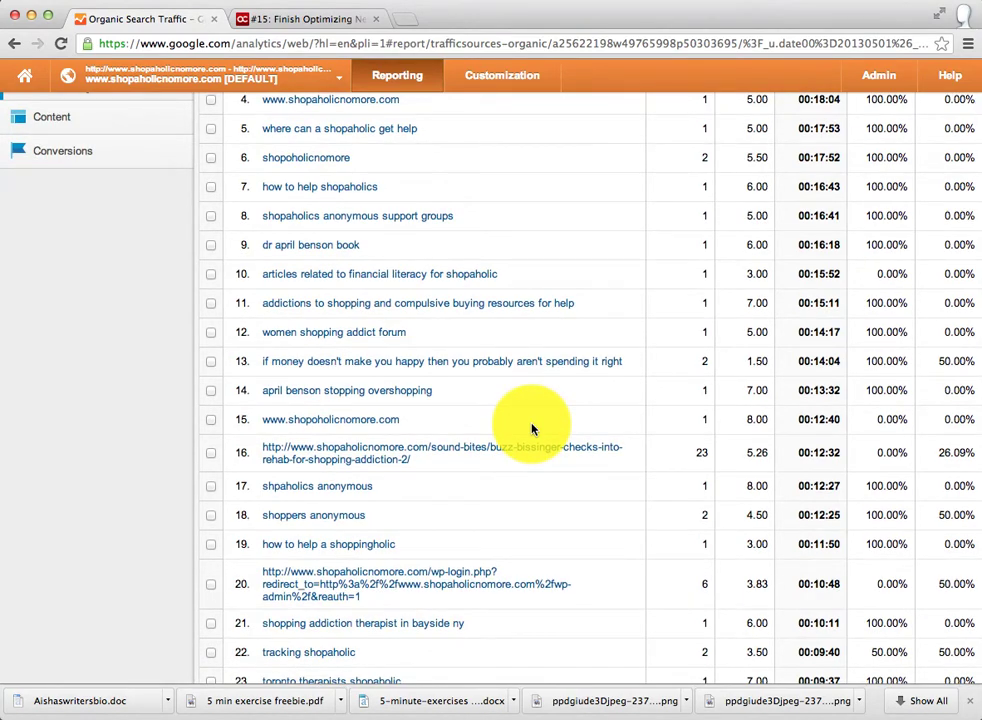
scroll(470, 423, up, 1)
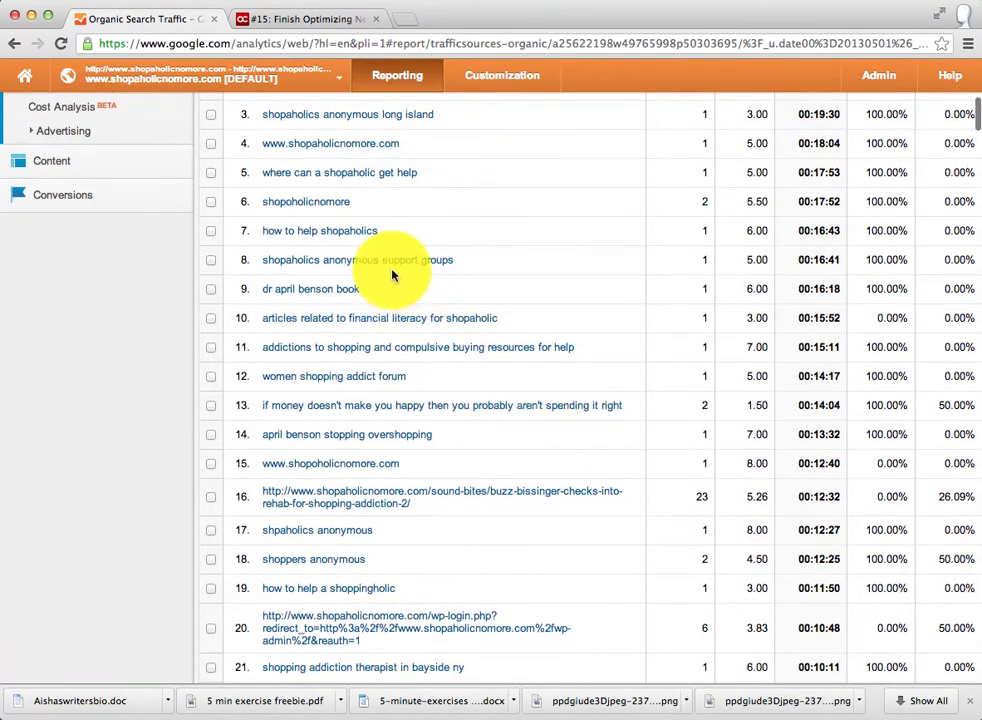
drag(370, 226, 245, 236)
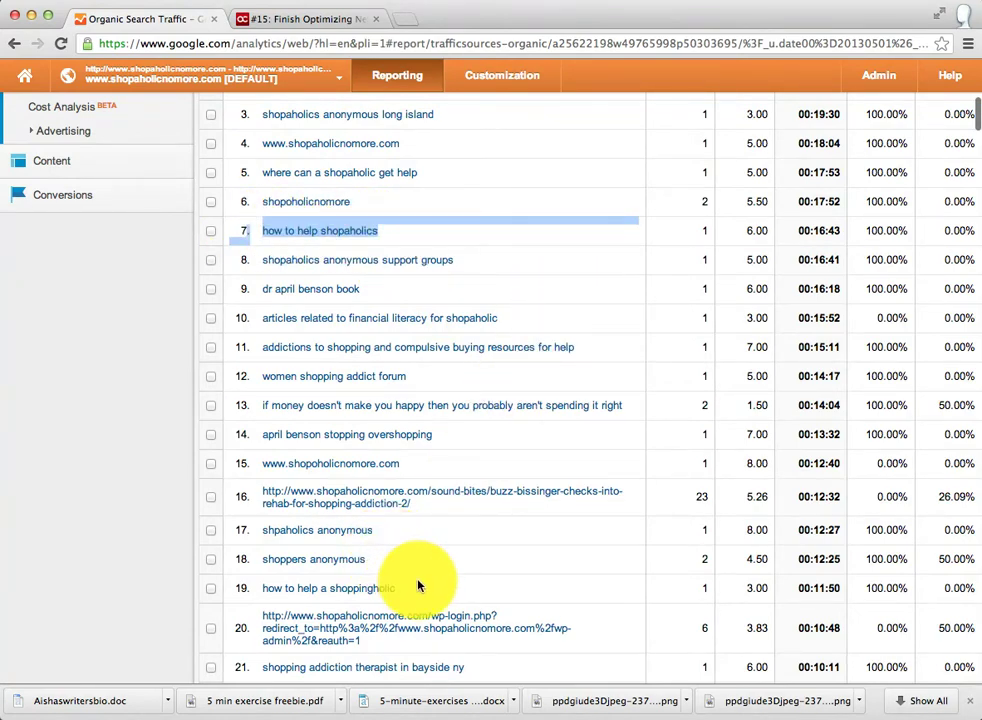
drag(412, 588, 308, 600)
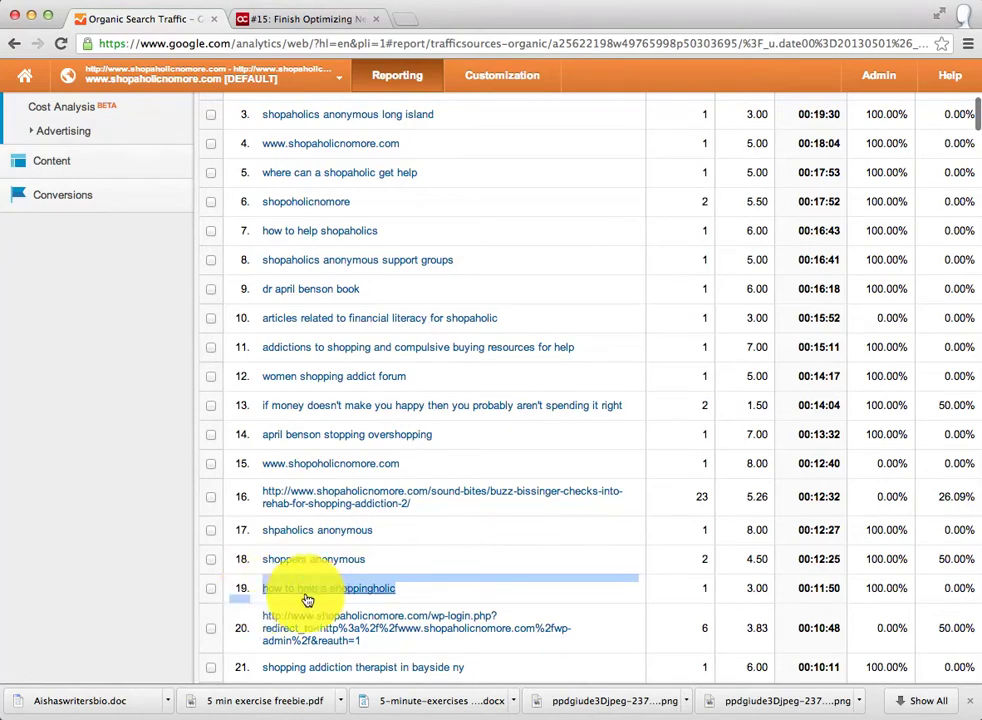
scroll(488, 500, up, 1)
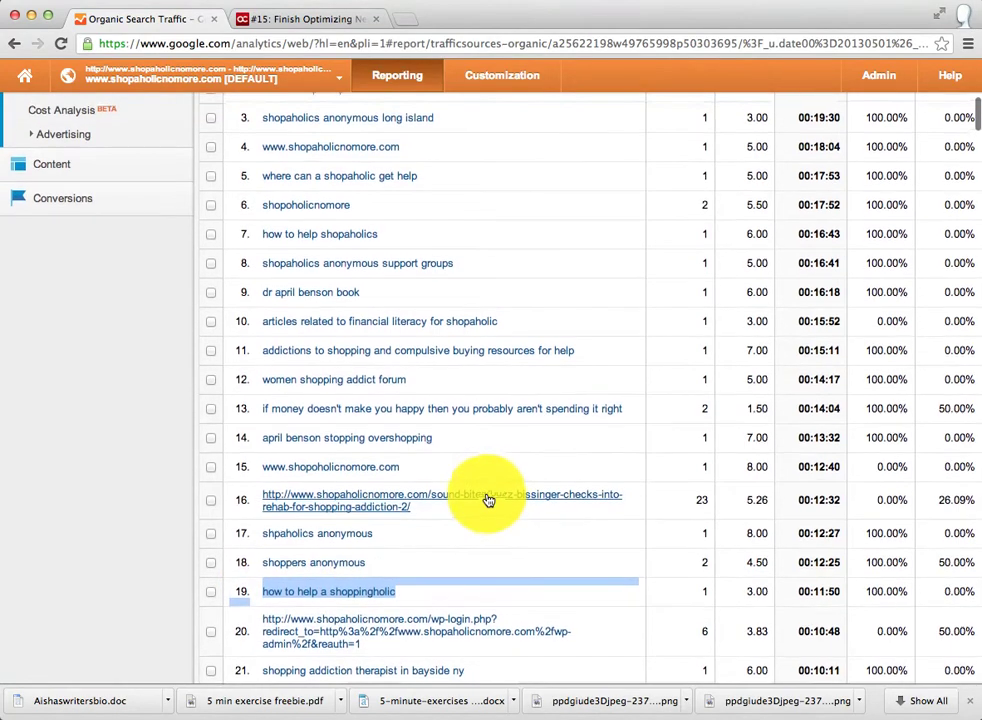
scroll(488, 500, up, 1)
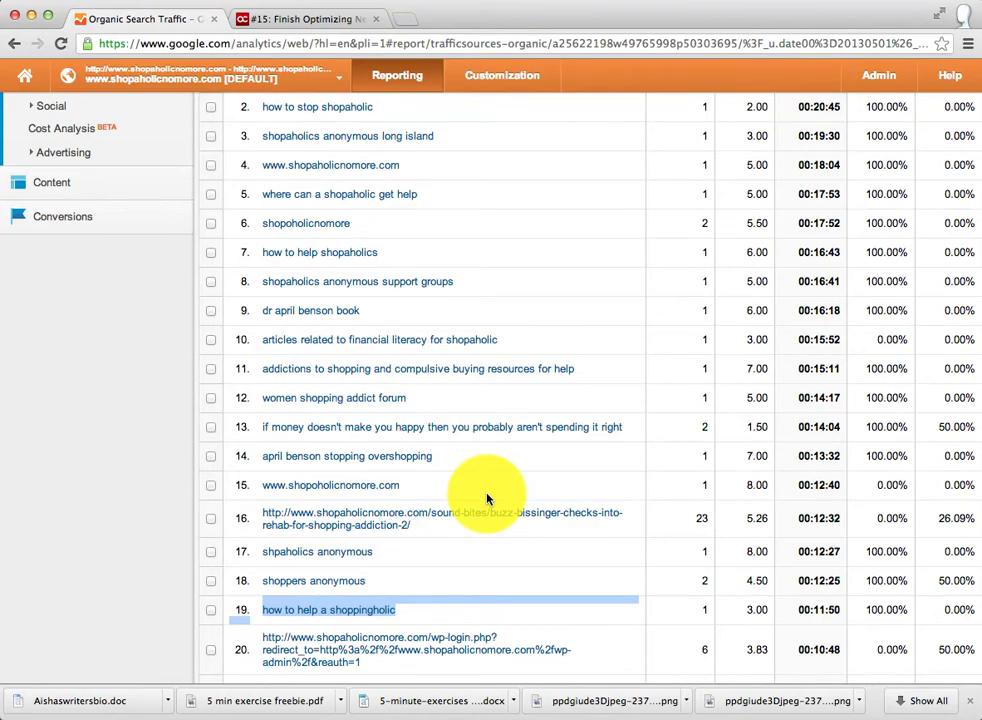
Continue through the sorted keywords, highlighting "shopoholic help" and reviewing the phrases that follow it
scroll(503, 262, down, 1)
scroll(503, 262, down, 4)
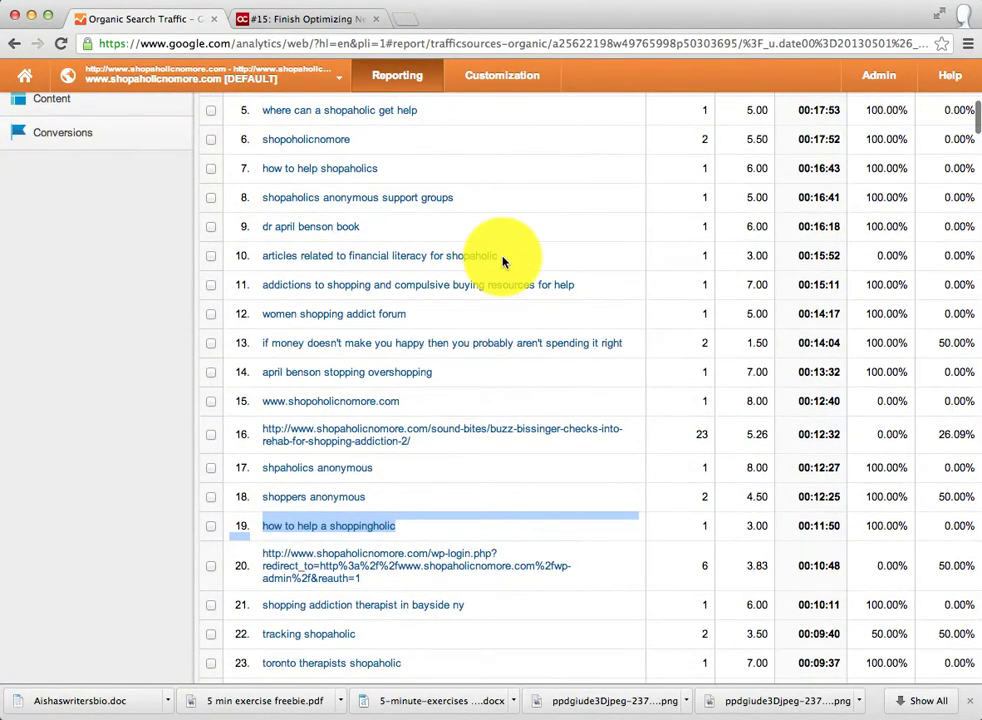
scroll(503, 262, down, 5)
scroll(503, 262, down, 2)
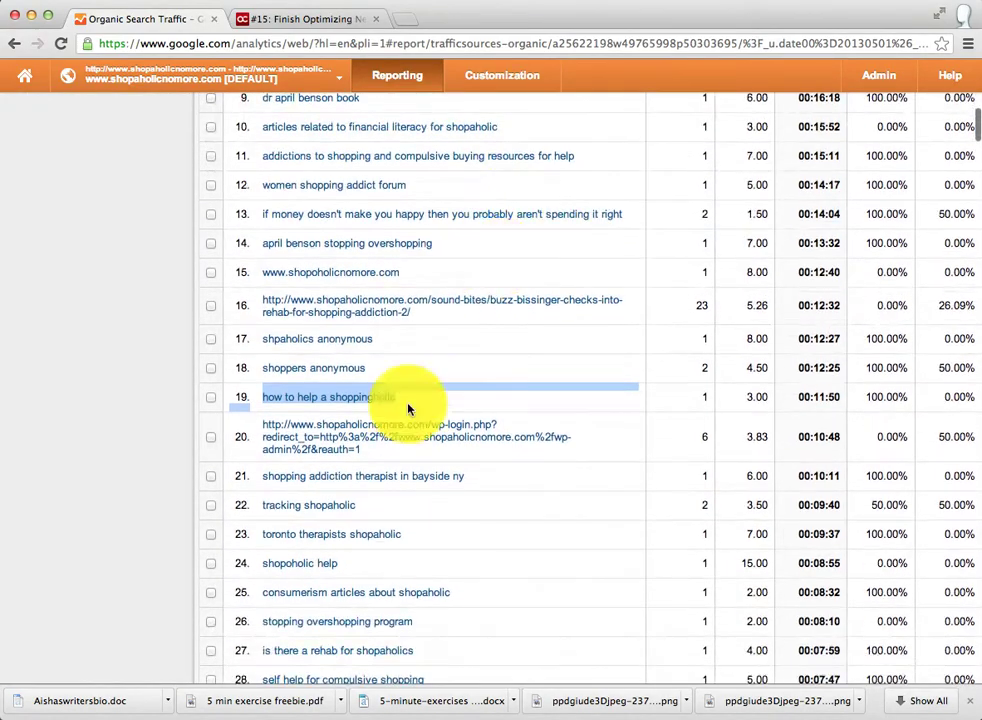
drag(340, 565, 262, 566)
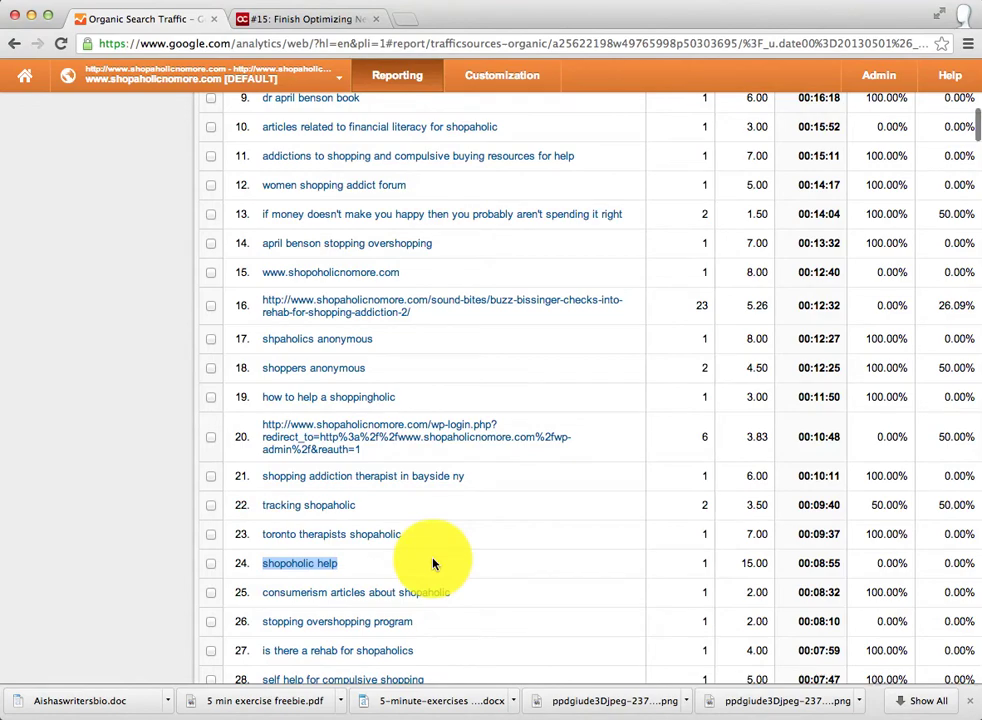
scroll(550, 562, down, 2)
scroll(550, 562, down, 5)
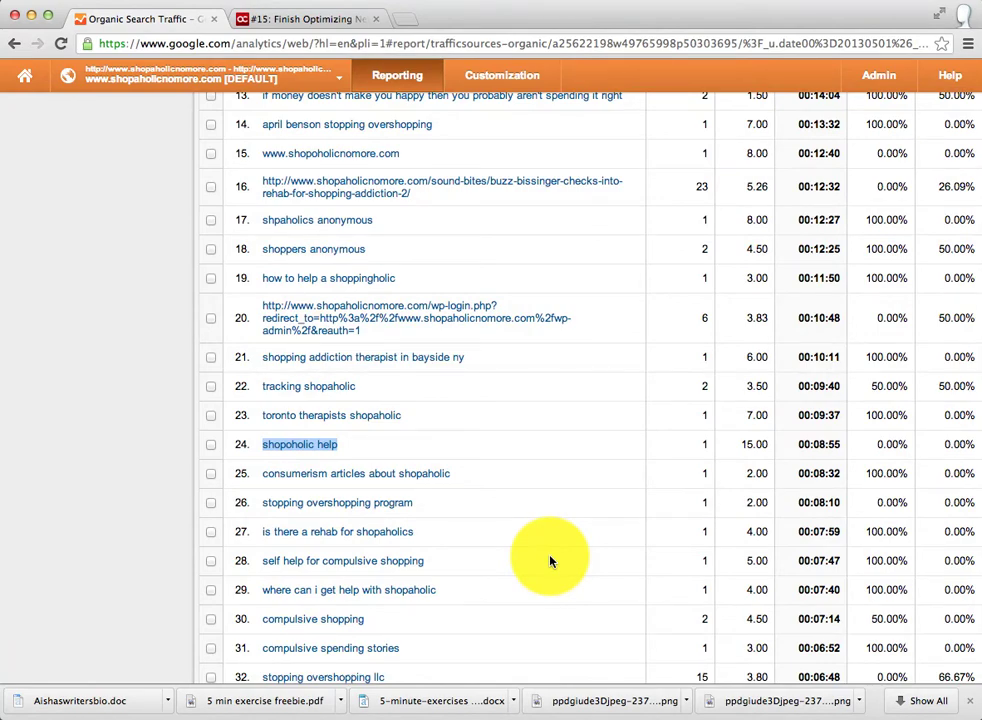
Create a new annotation for the organic visits chart and date it May 26, 2013
scroll(489, 454, up, 15)
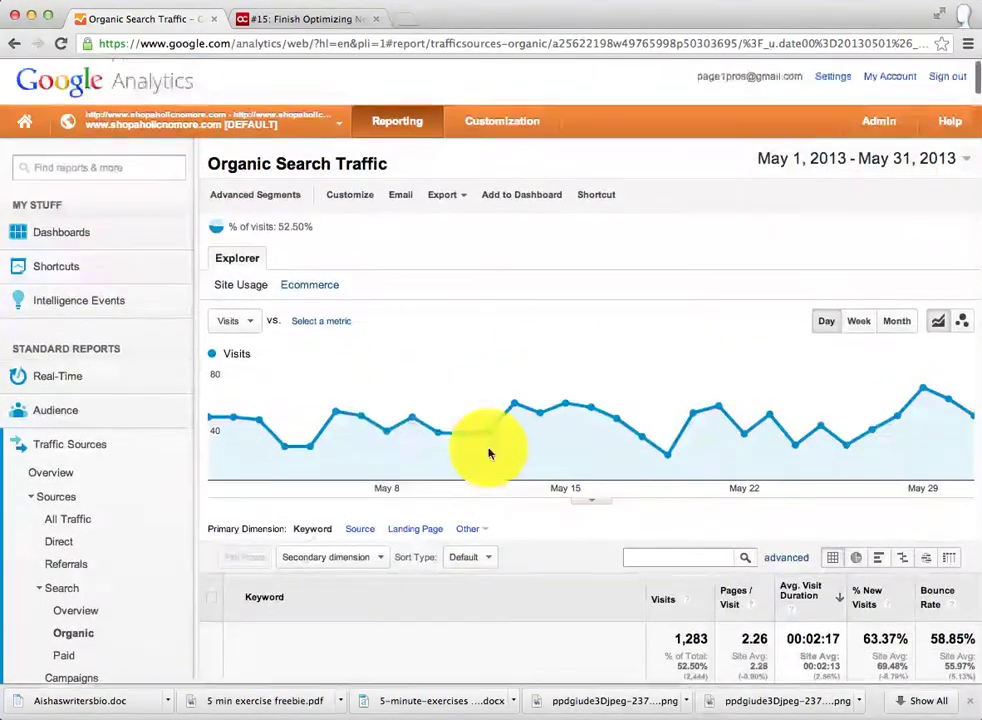
mouse_move(489, 454)
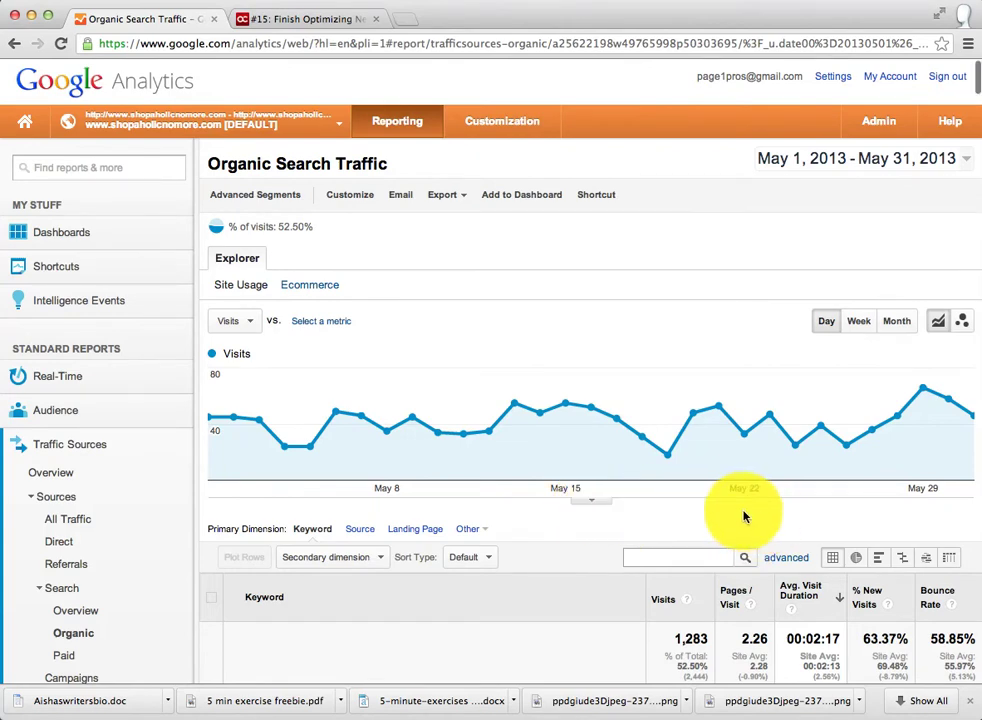
click(600, 505)
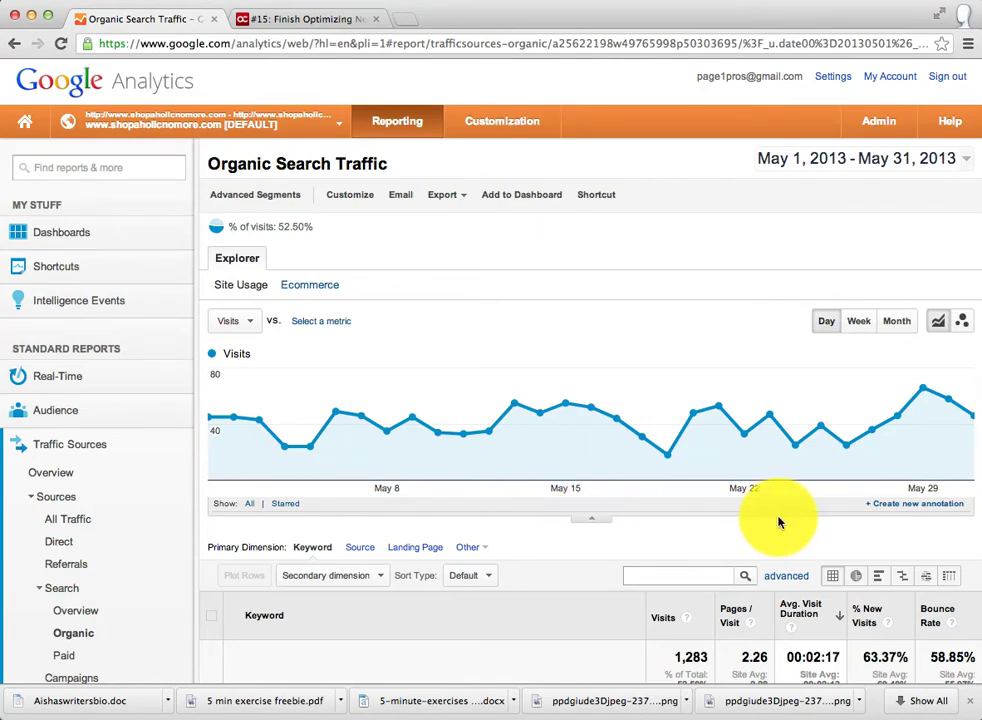
click(910, 505)
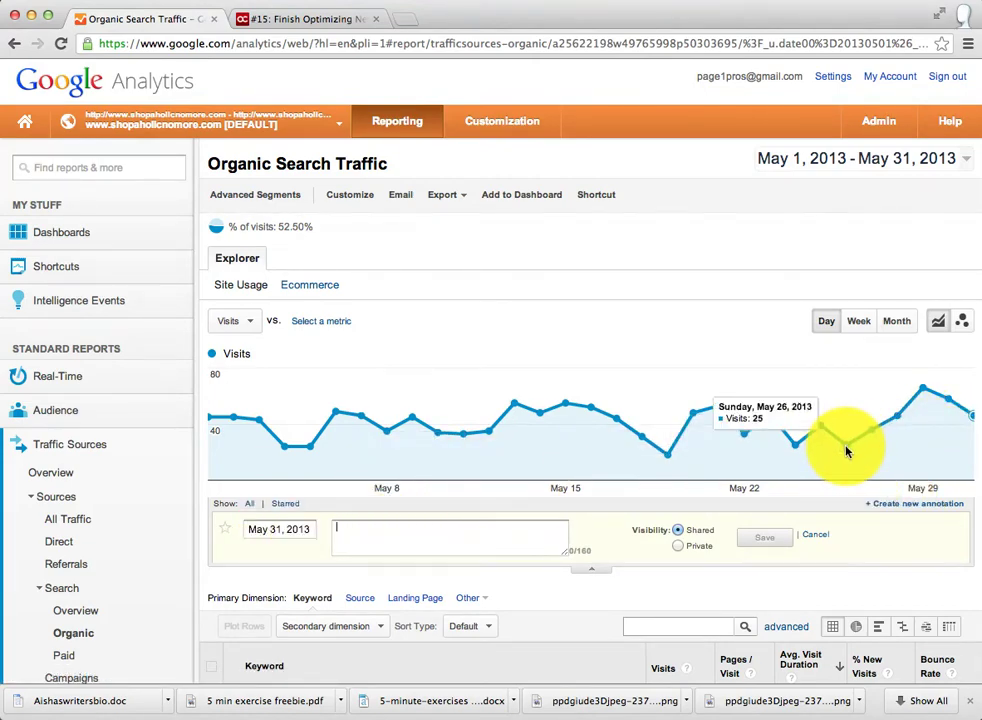
scroll(380, 467, down, 1)
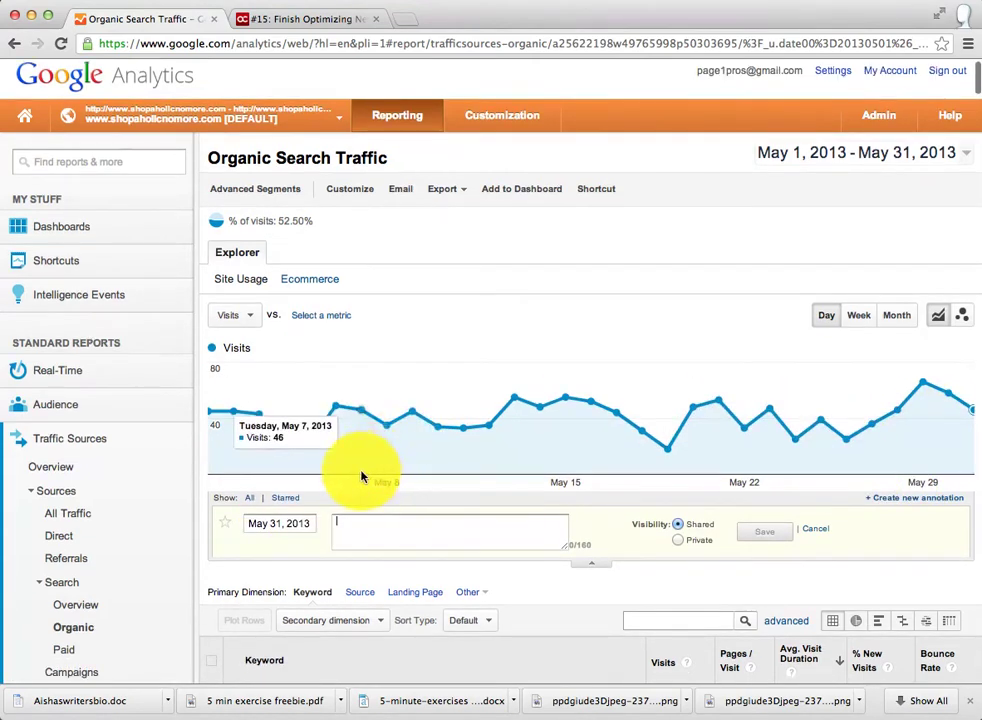
click(272, 524)
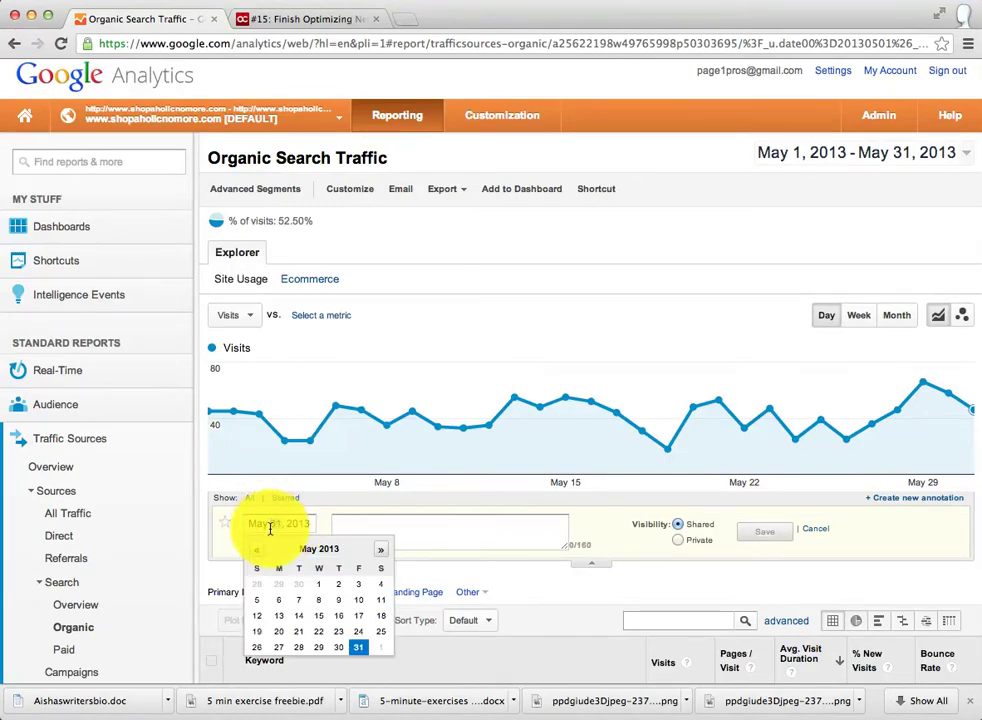
click(254, 648)
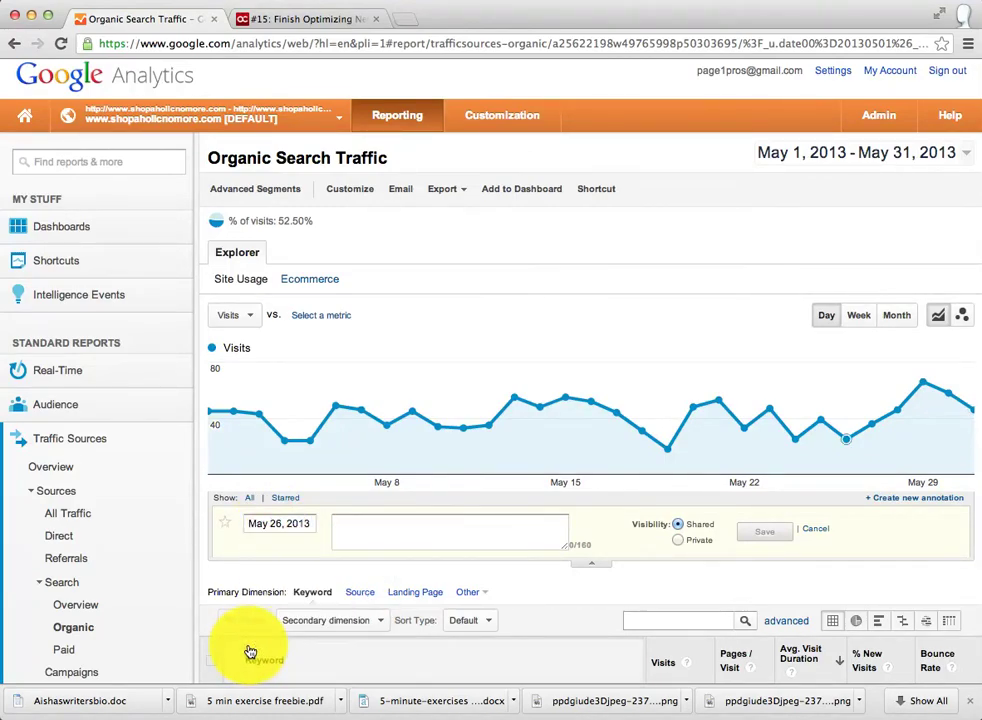
Enter "New Facebook Campaign - Ebook on Tips for Family of Shopaholics" as the annotation text and save it with Shared visibility
click(381, 543)
text(New Facebo)
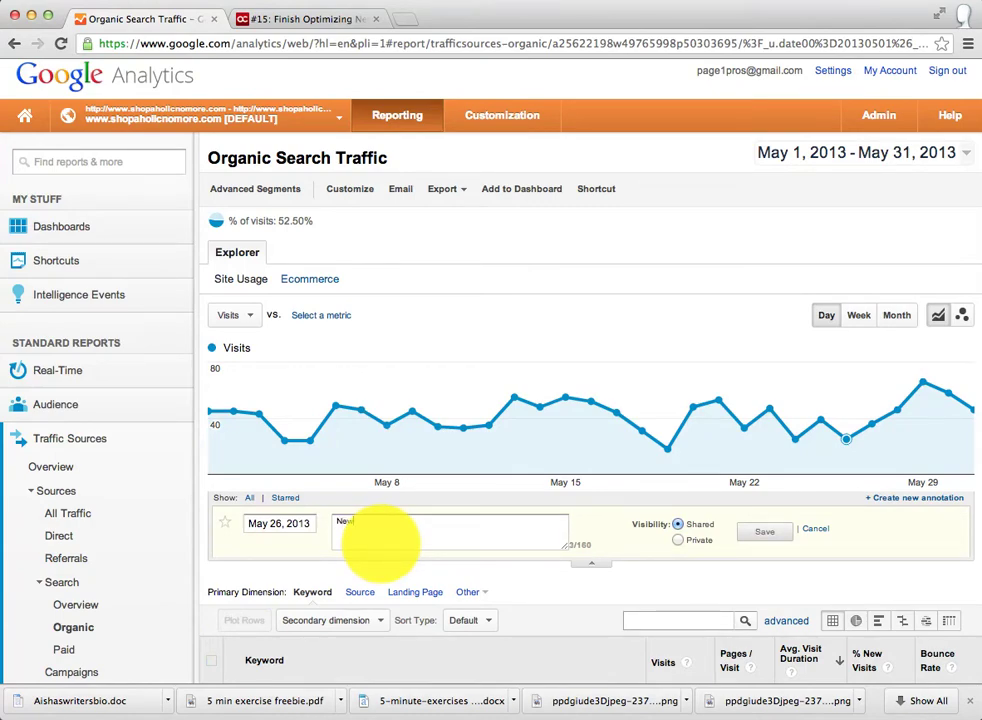
text(ok Campag)
text(n)
key(BackSpace)
key(BackSpace)
text(ign - Eboo)
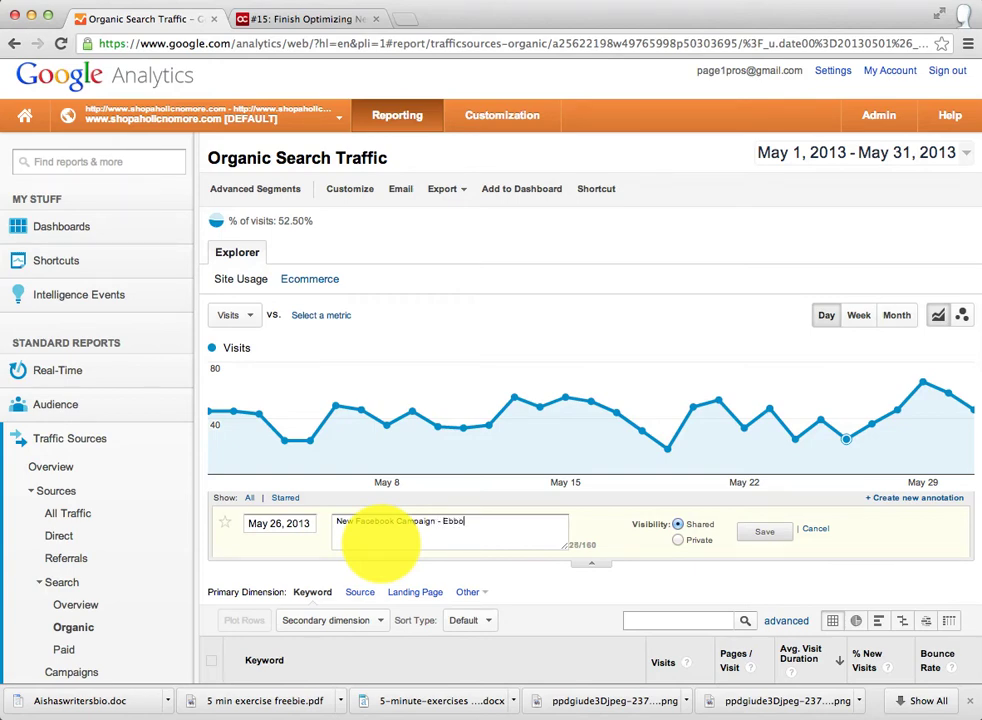
text(k on Tips for Family of Shopaholics)
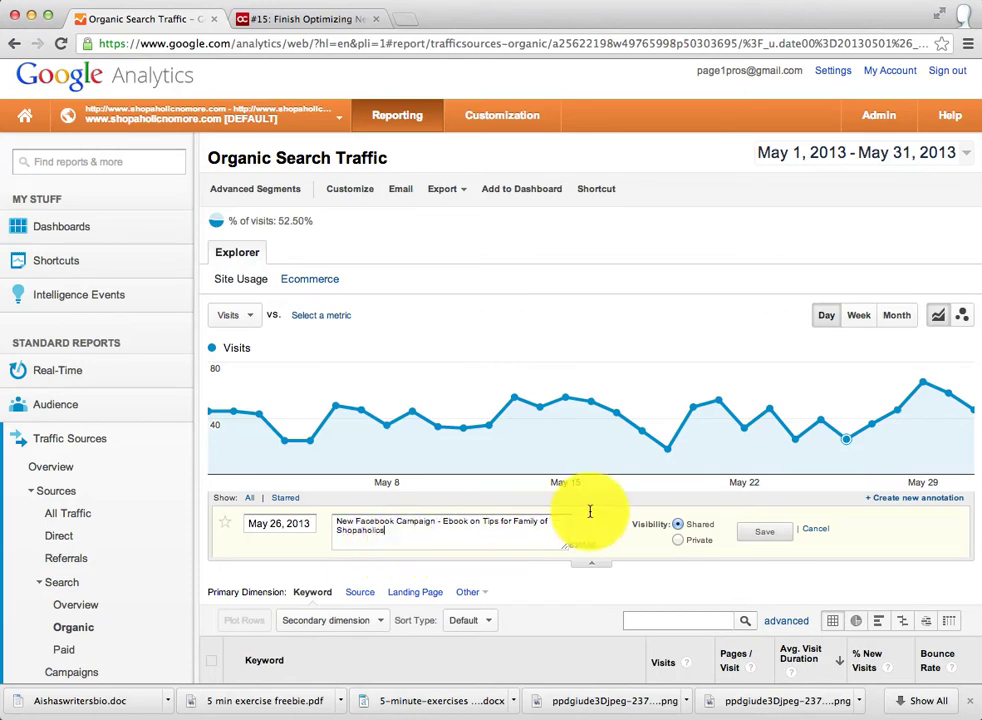
click(765, 533)
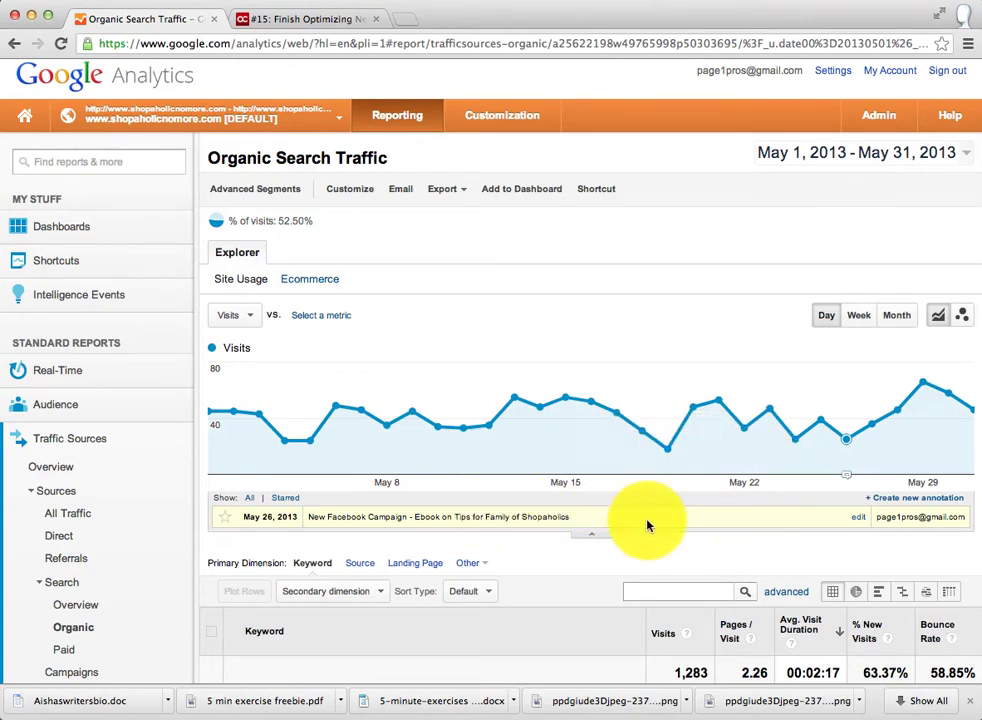
scroll(647, 547, down, 1)
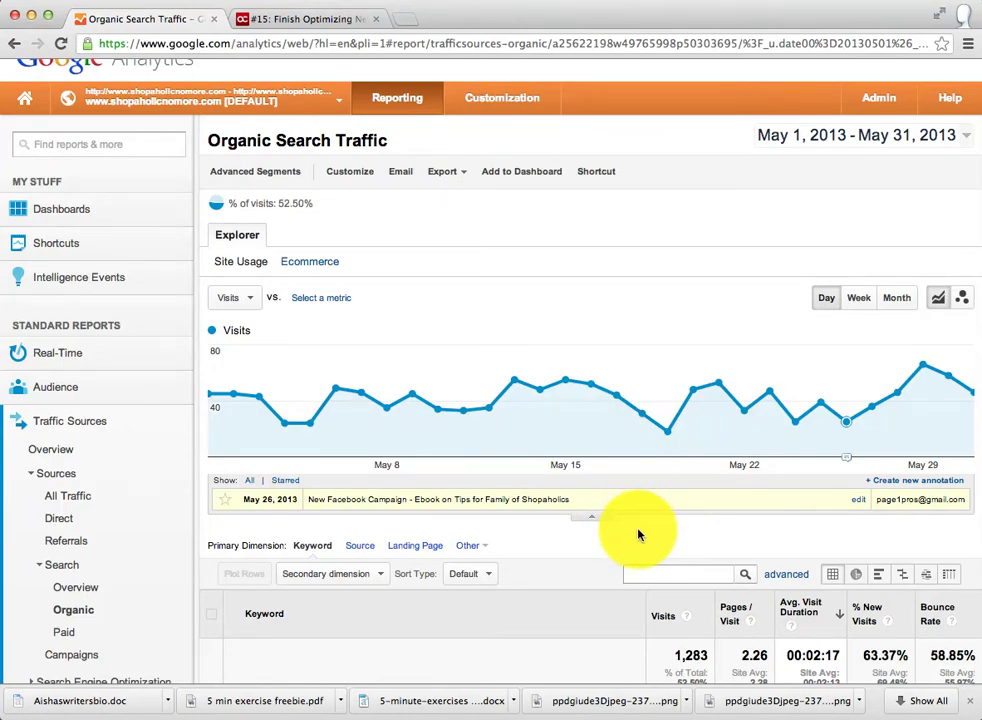
scroll(638, 535, down, 1)
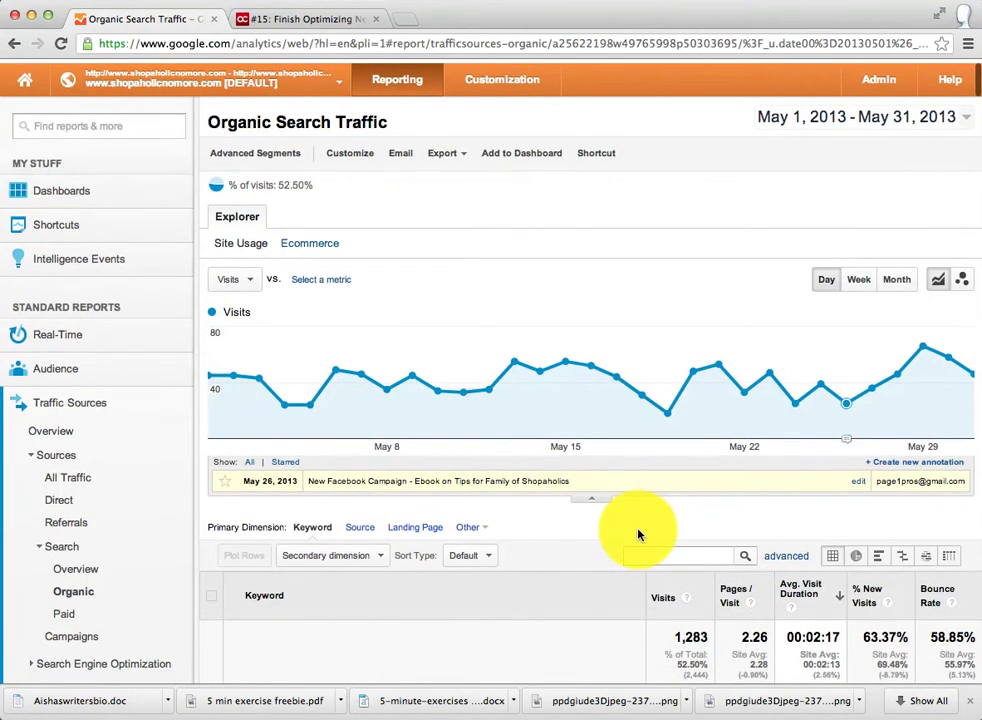
scroll(638, 535, up, 1)
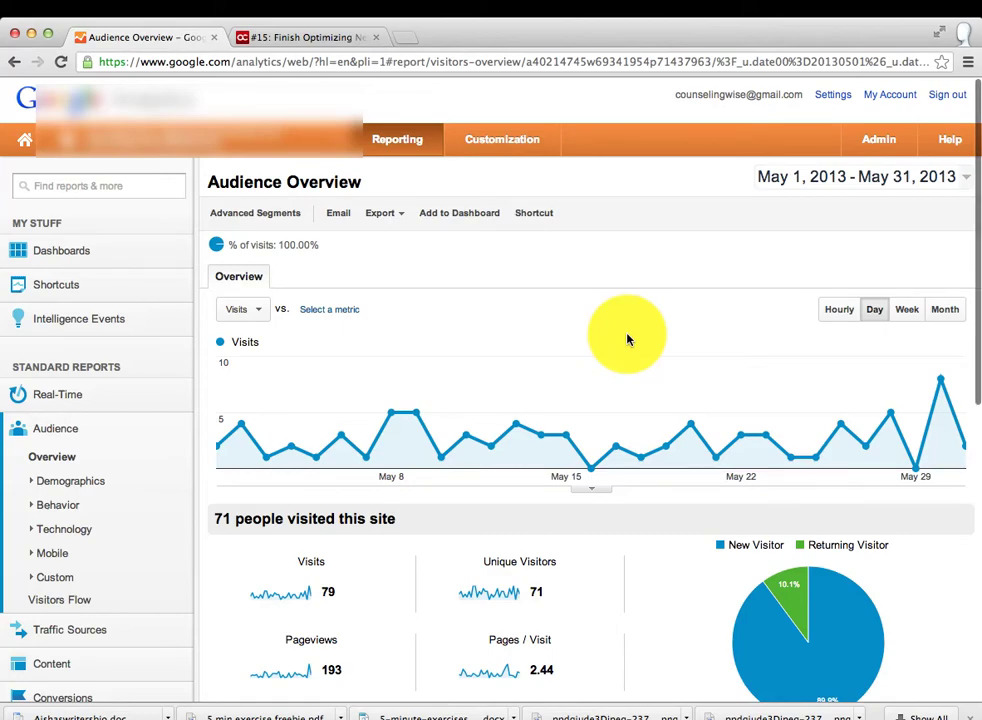
Review the second site's Audience Overview for May 2013, including visits, unique visitors, pageviews, visit duration and bounce rate
scroll(628, 340, down, 1)
scroll(628, 340, down, 1)
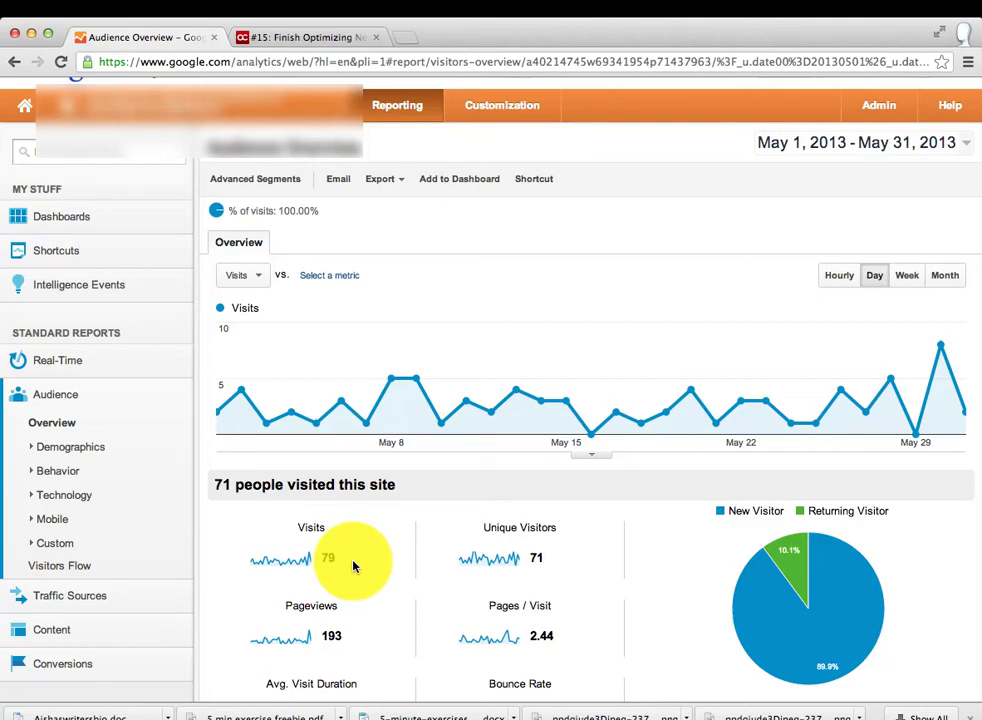
scroll(352, 566, down, 2)
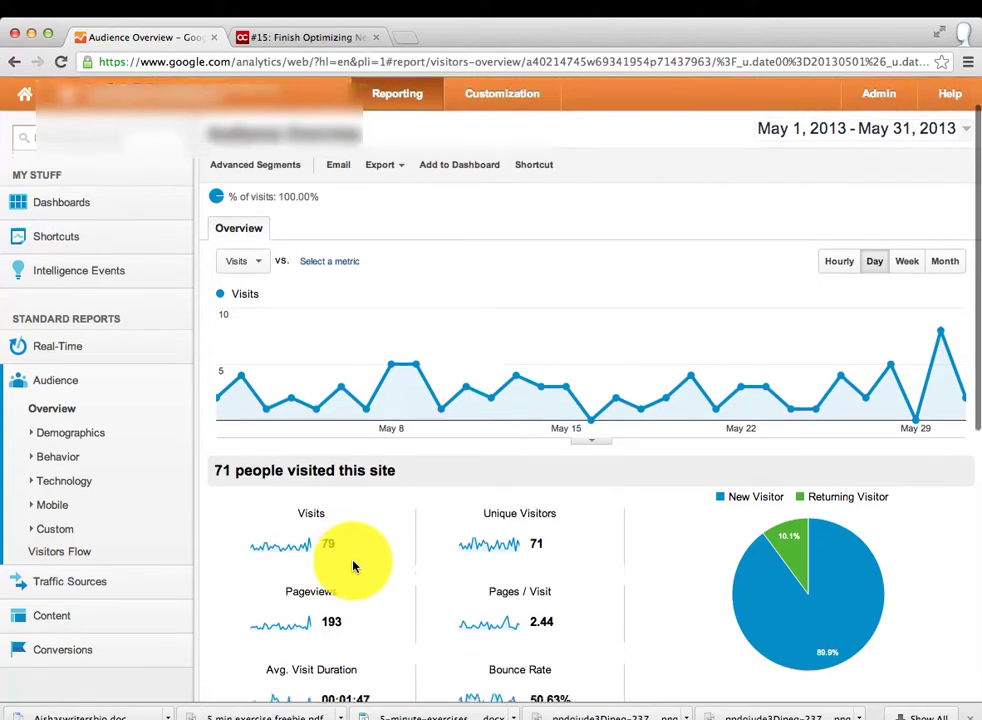
scroll(352, 566, down, 2)
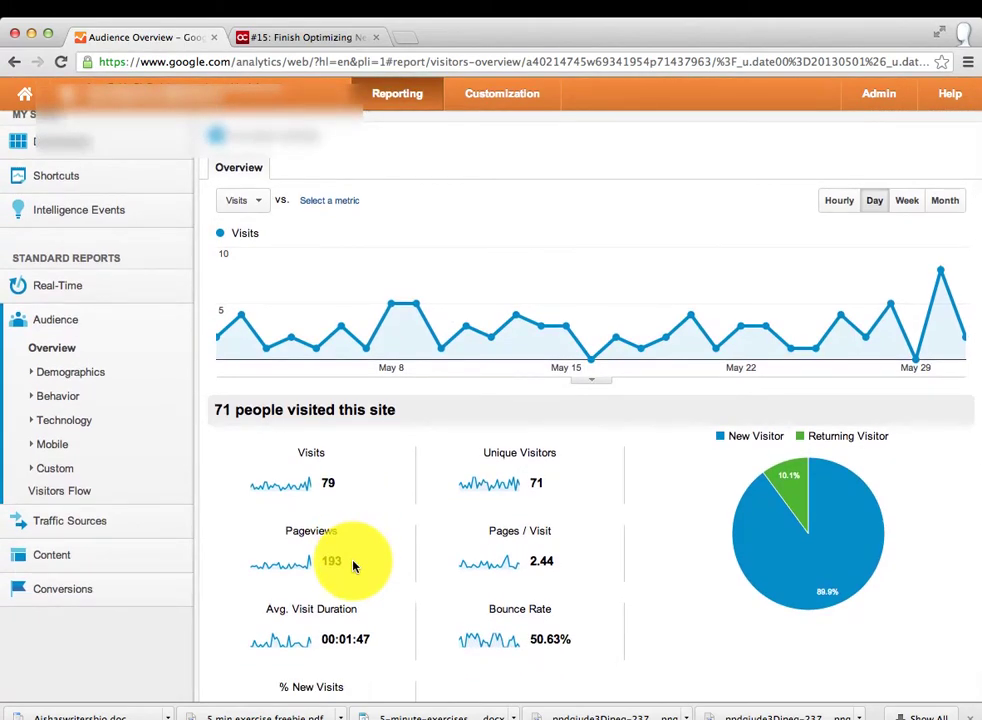
scroll(352, 566, up, 2)
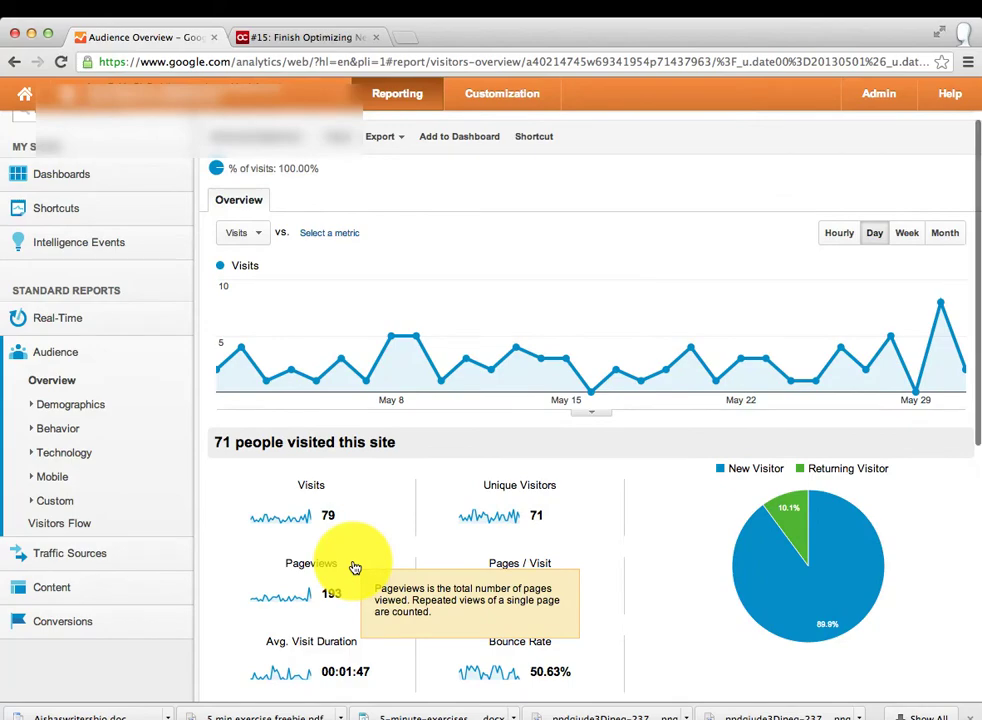
scroll(355, 567, up, 1)
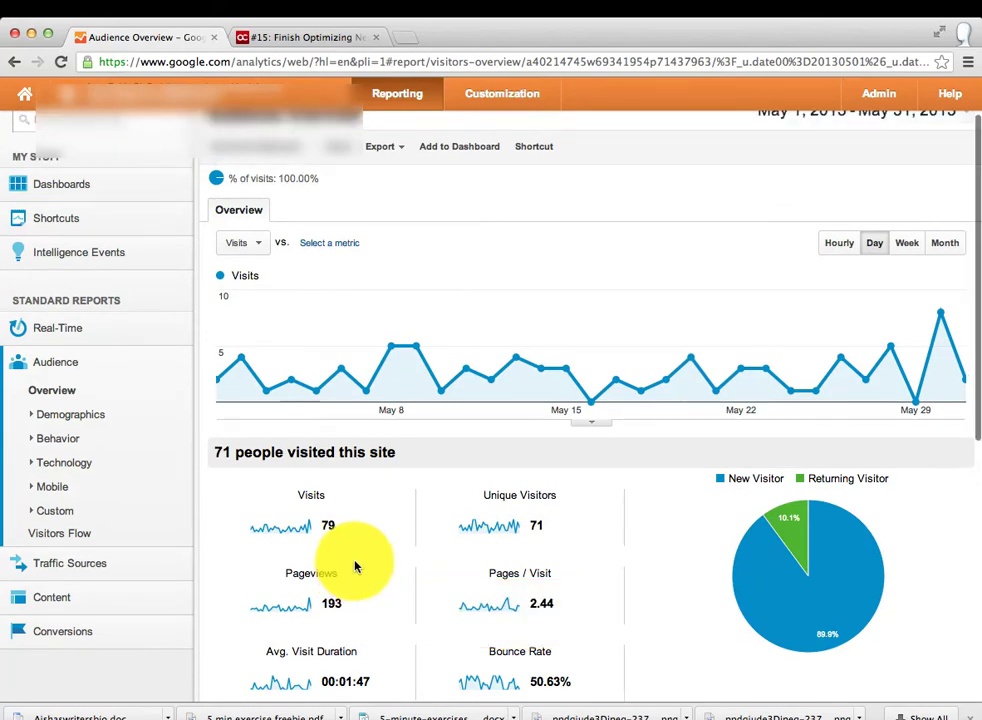
scroll(355, 567, up, 2)
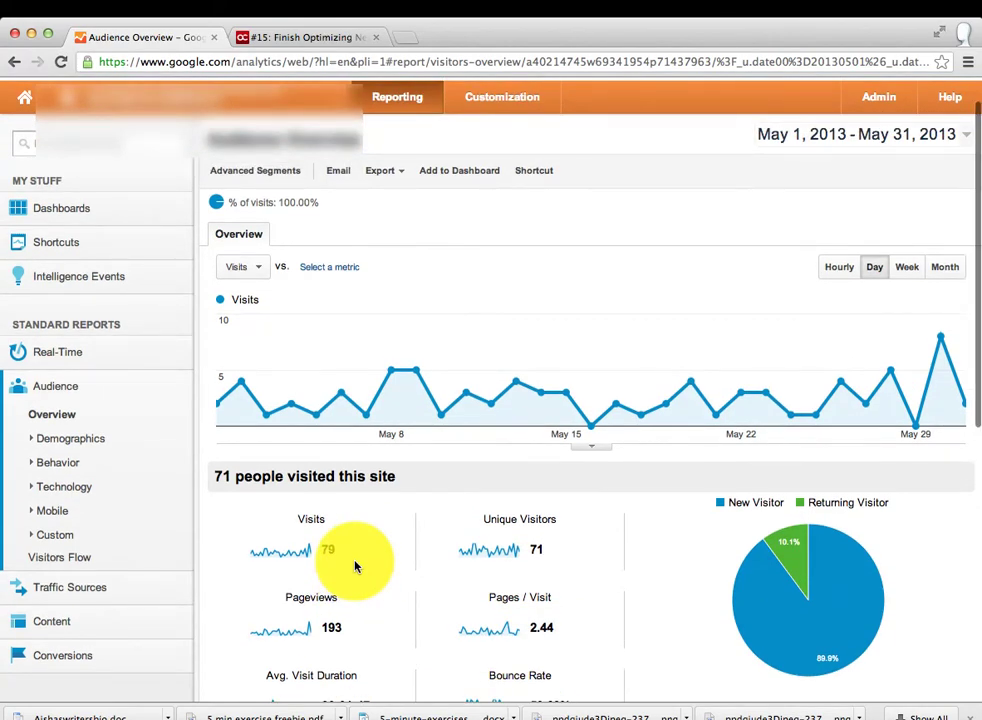
Review the Traffic Sources Overview for May 2013, including the split between search, referral and direct traffic and the keyword list
right_click(355, 567)
click(58, 582)
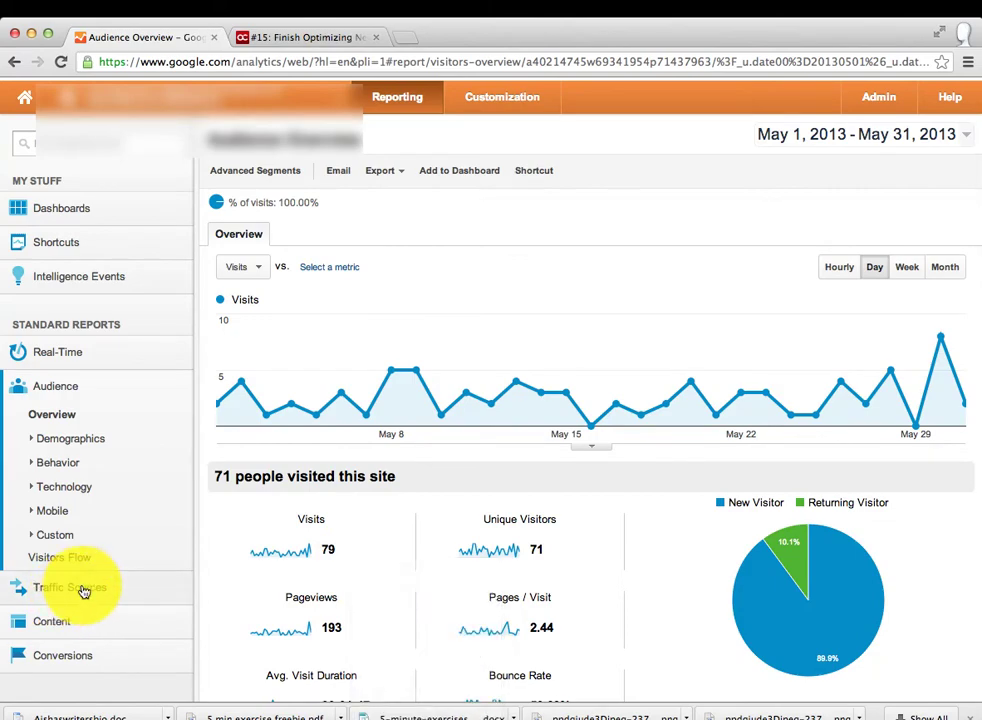
click(84, 591)
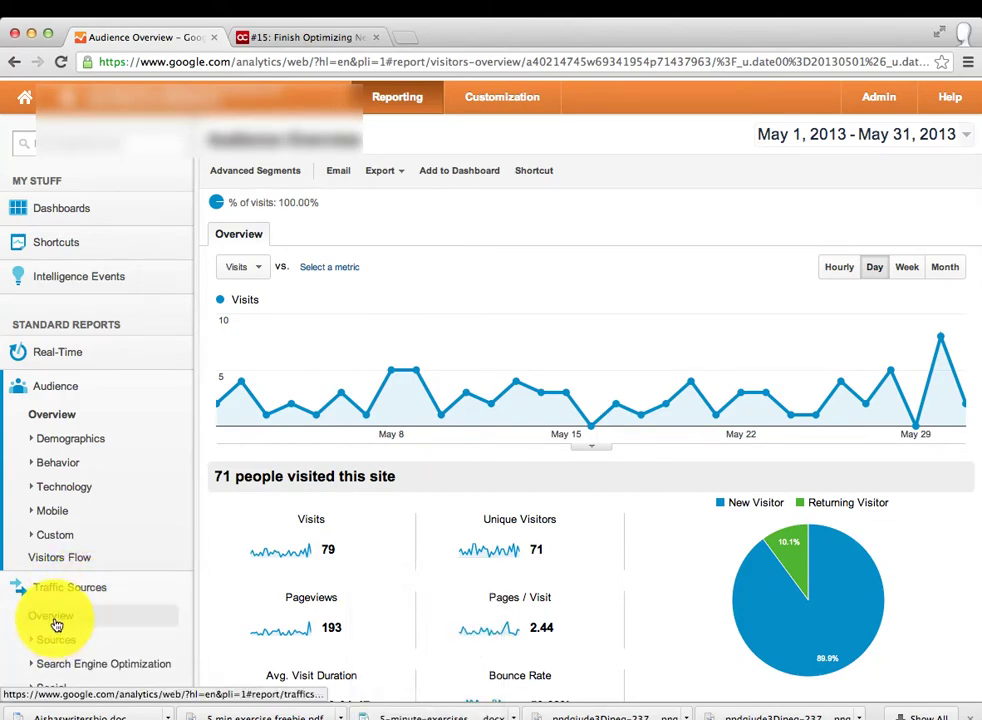
click(48, 616)
scroll(538, 505, down, 5)
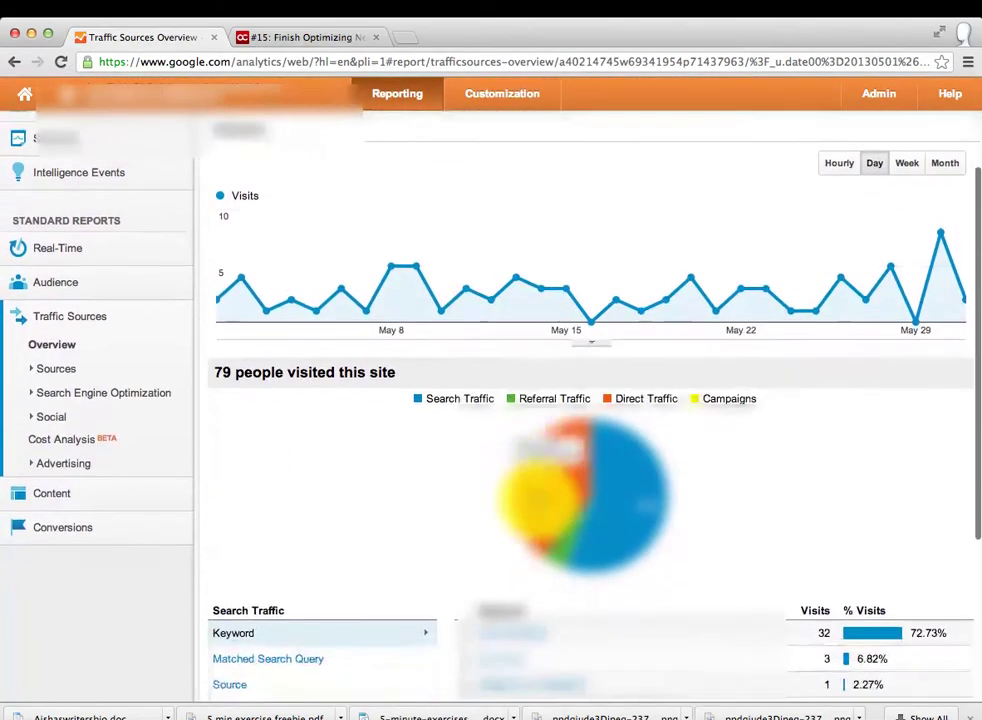
scroll(540, 505, down, 3)
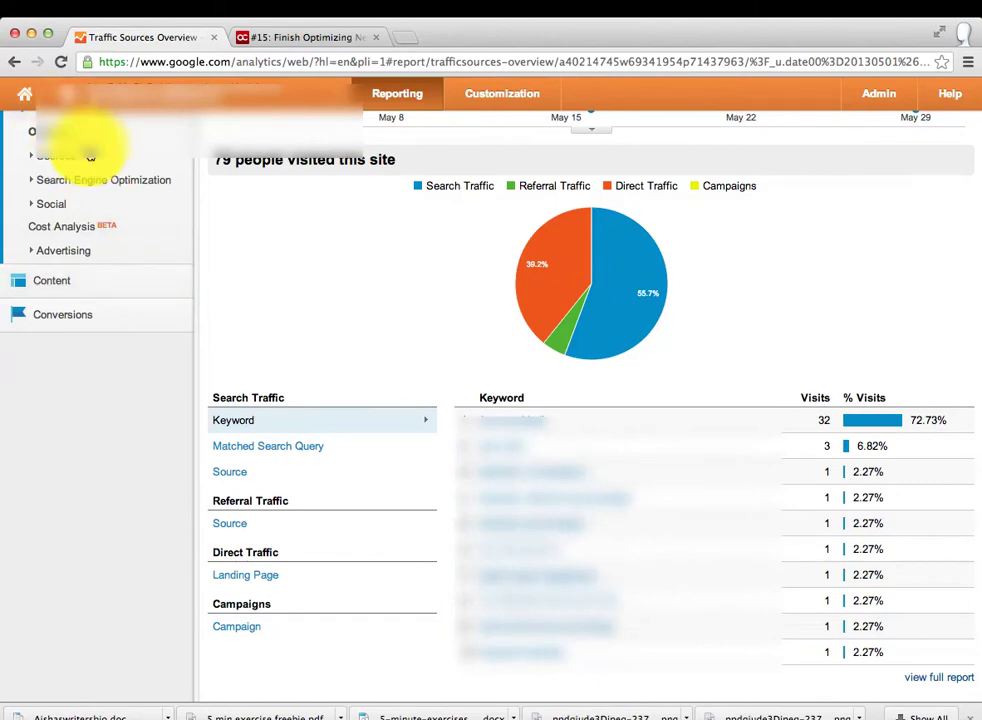
Open the All Traffic sources report and examine visits, visit duration and bounce rate for each source and medium
scroll(164, 259, up, 4)
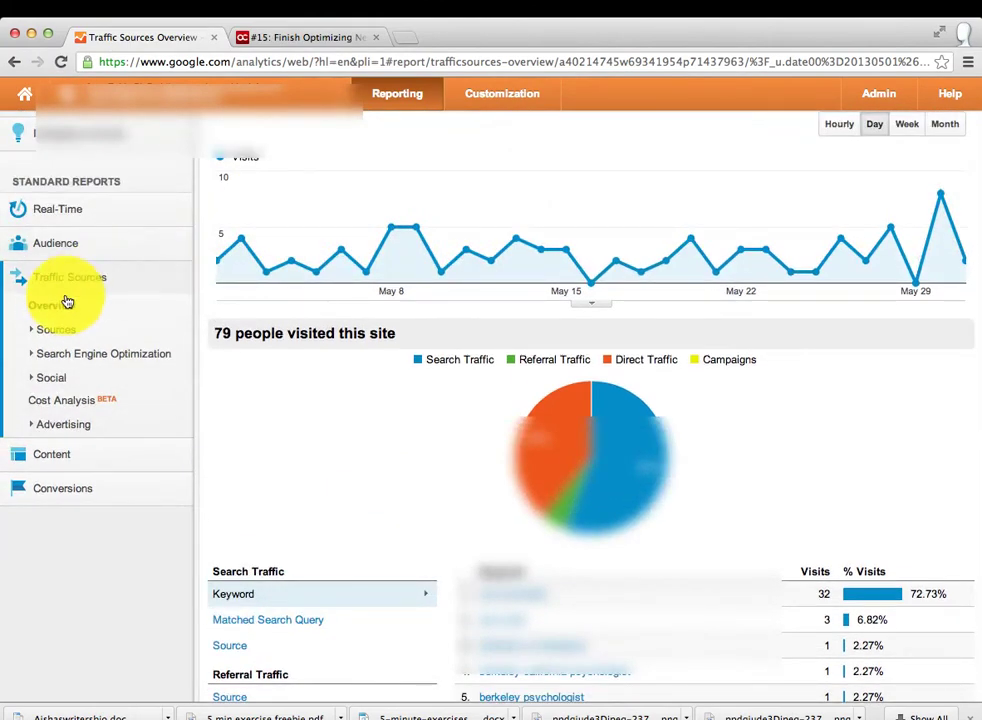
click(46, 329)
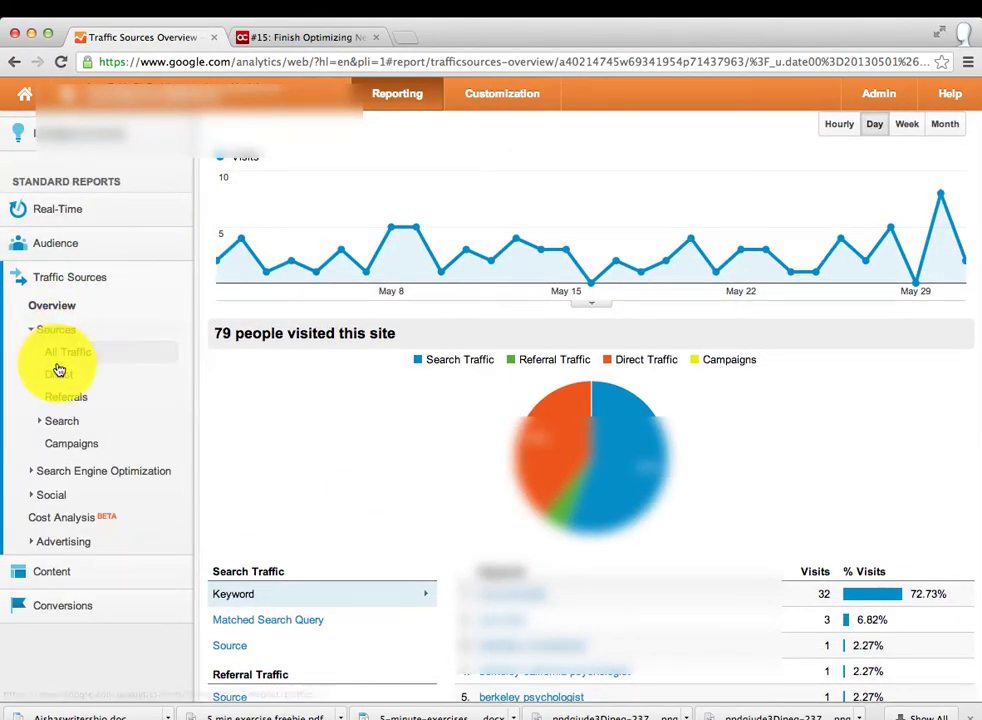
click(70, 355)
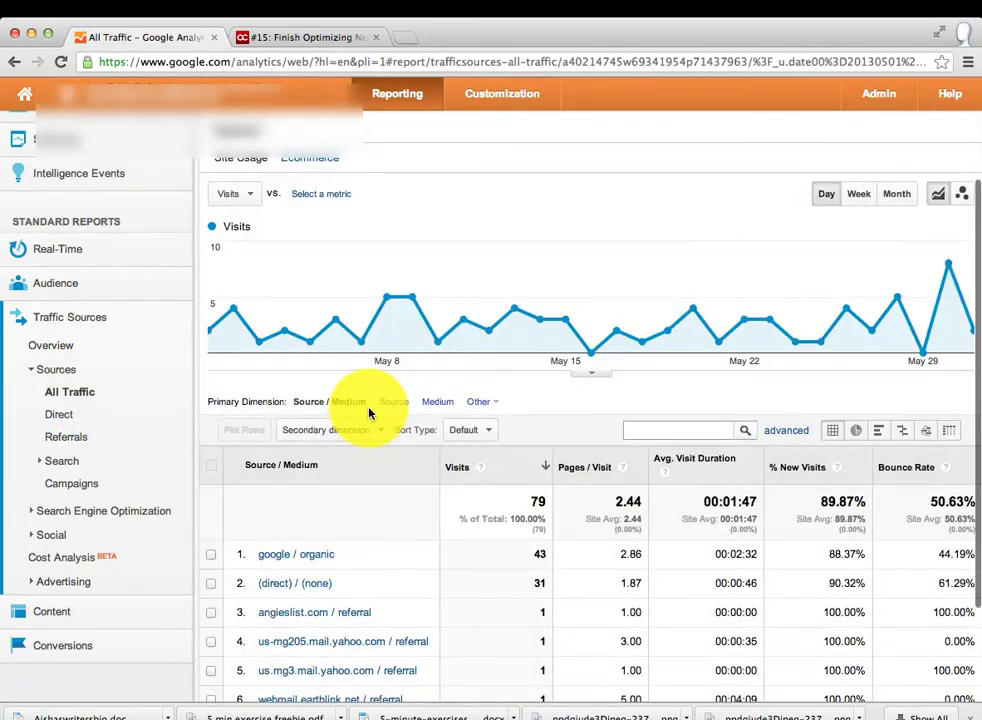
scroll(367, 449, down, 3)
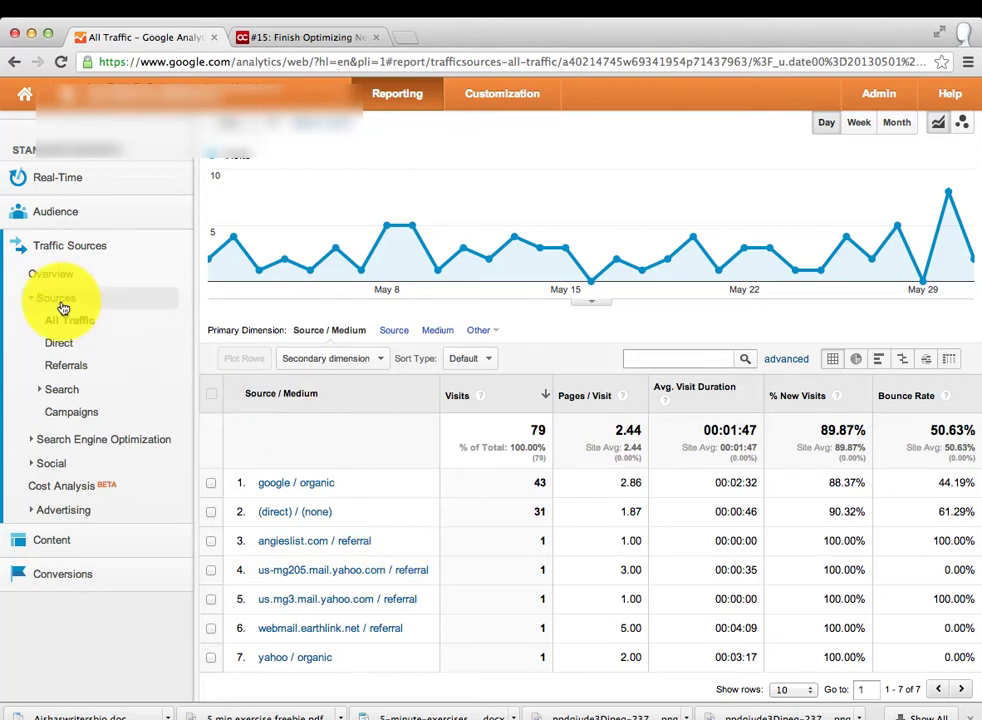
Open the audience demographics Location report and review the world map and the visits by country
click(47, 214)
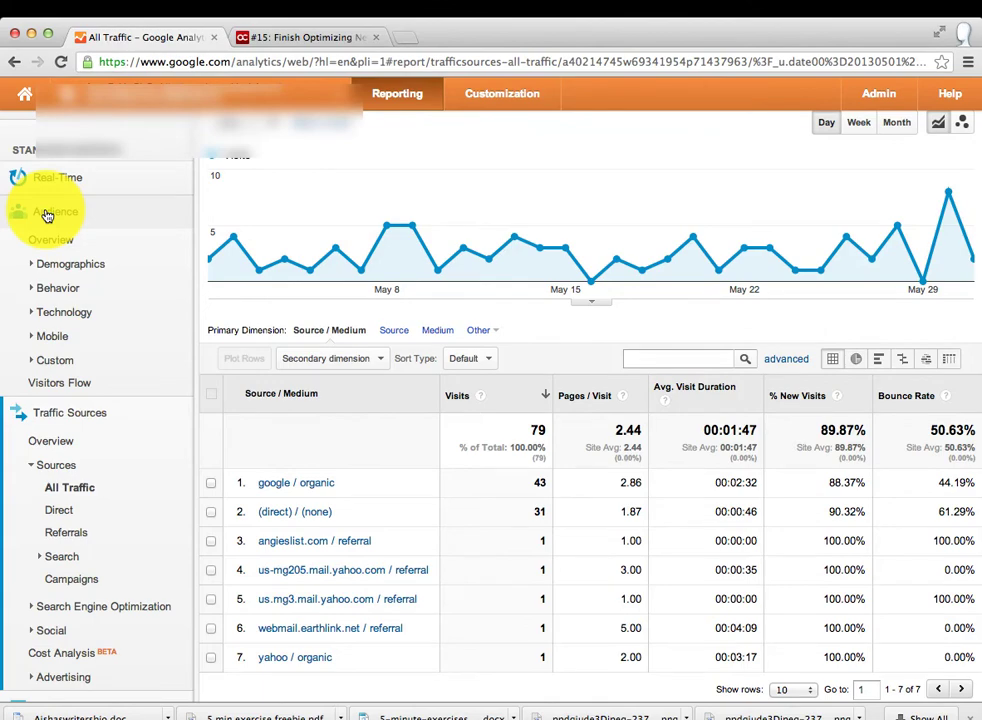
click(73, 270)
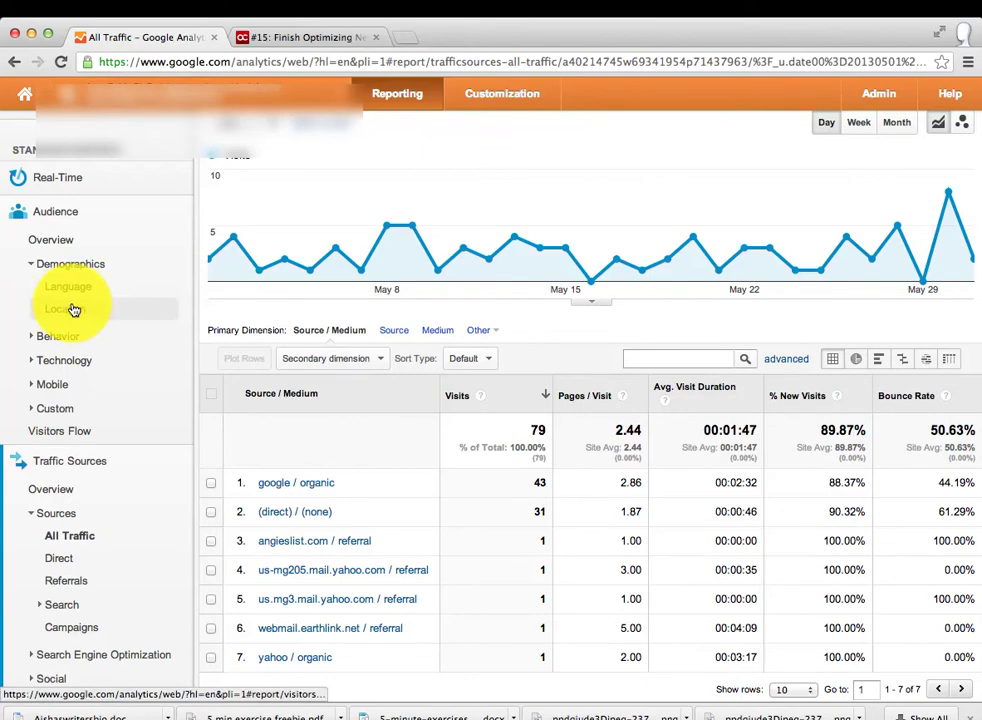
click(70, 308)
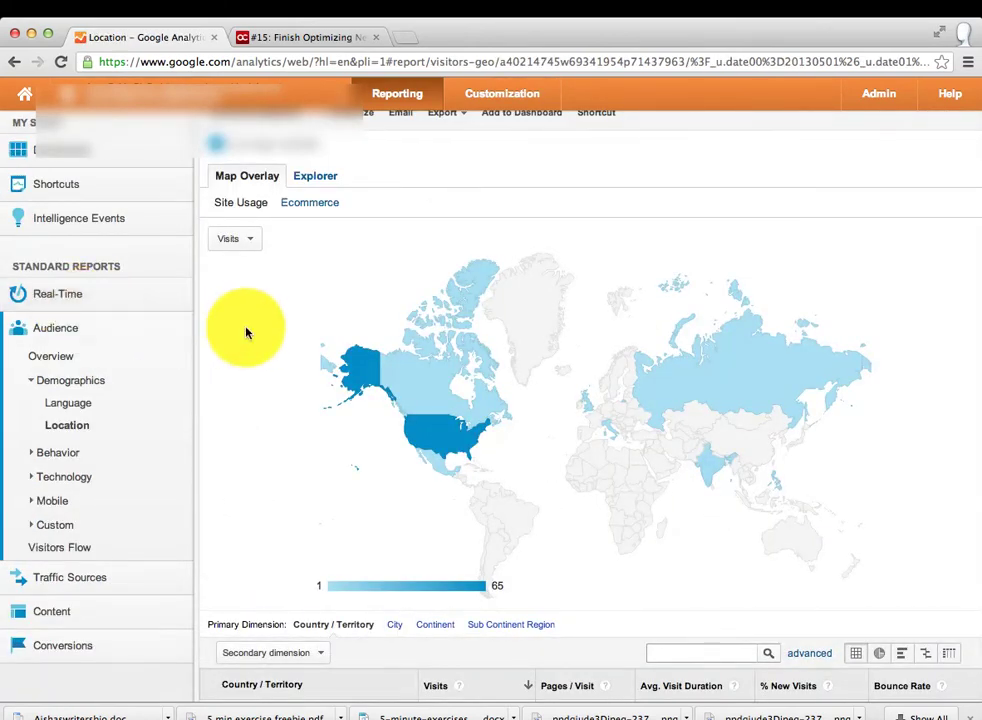
scroll(248, 332, down, 5)
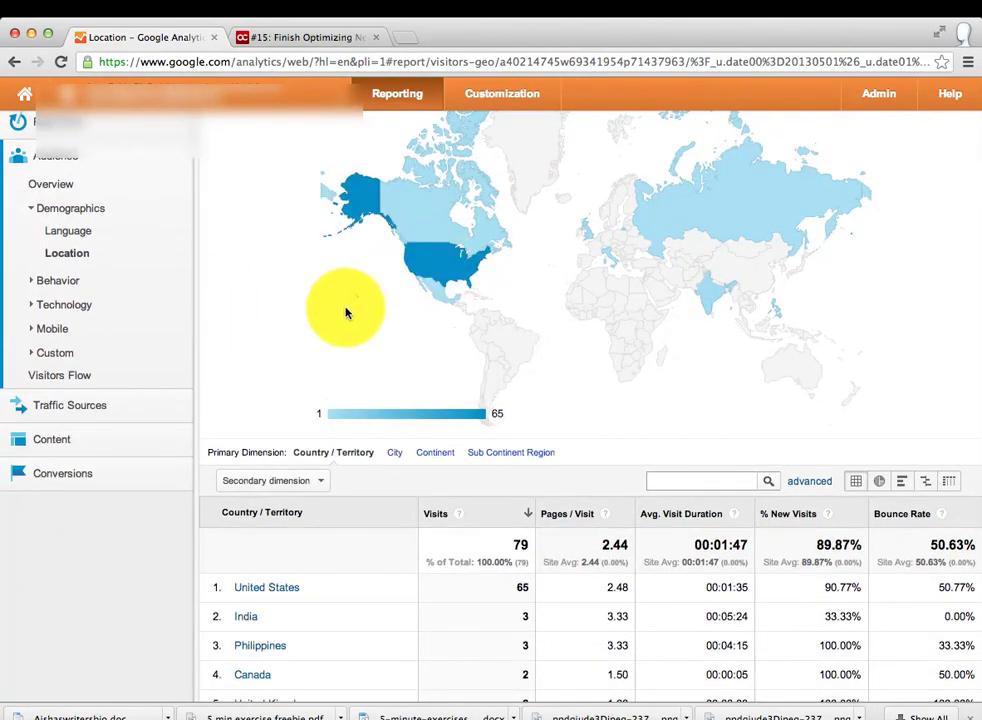
scroll(333, 324, down, 4)
scroll(333, 325, down, 1)
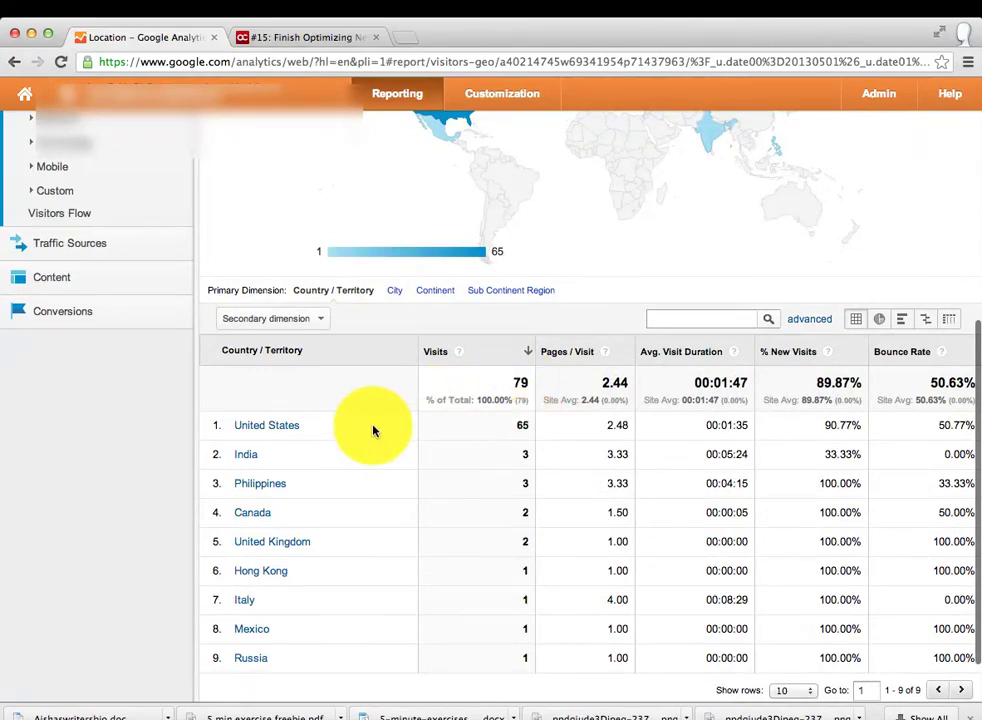
Drill down into the United States and examine the visits by region on the map and in the table
click(277, 427)
scroll(277, 427, down, 3)
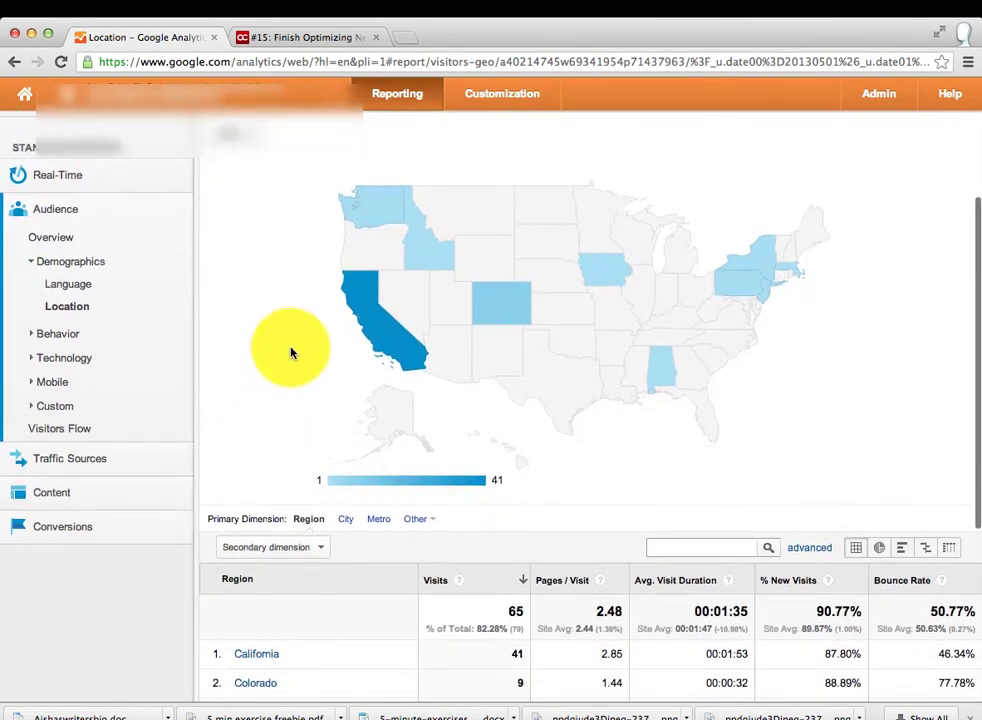
mouse_move(736, 263)
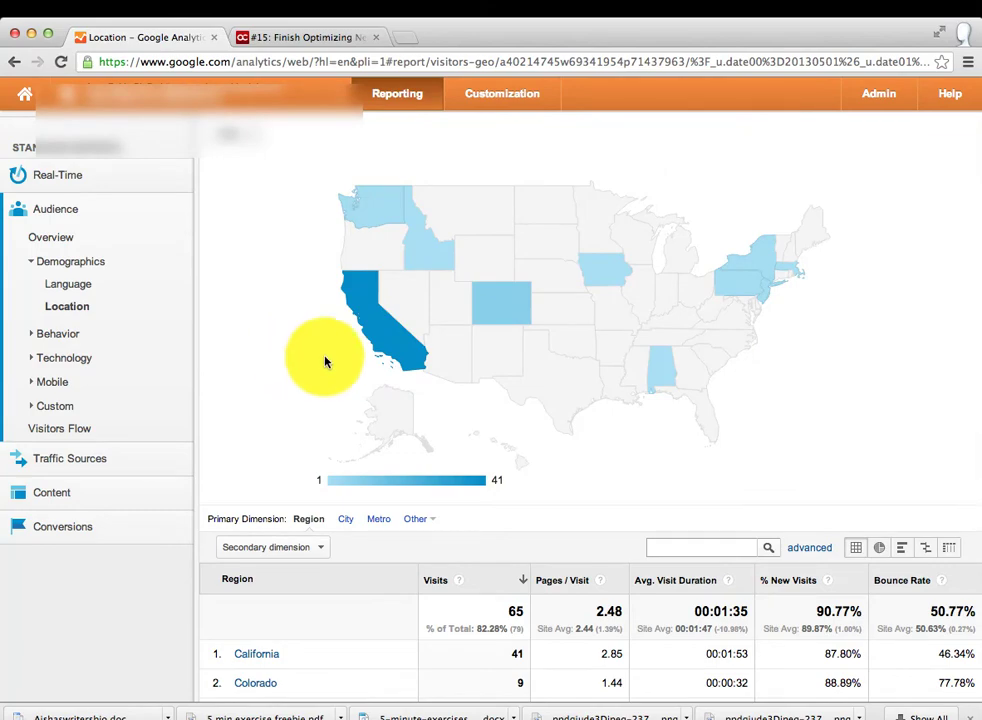
mouse_move(360, 280)
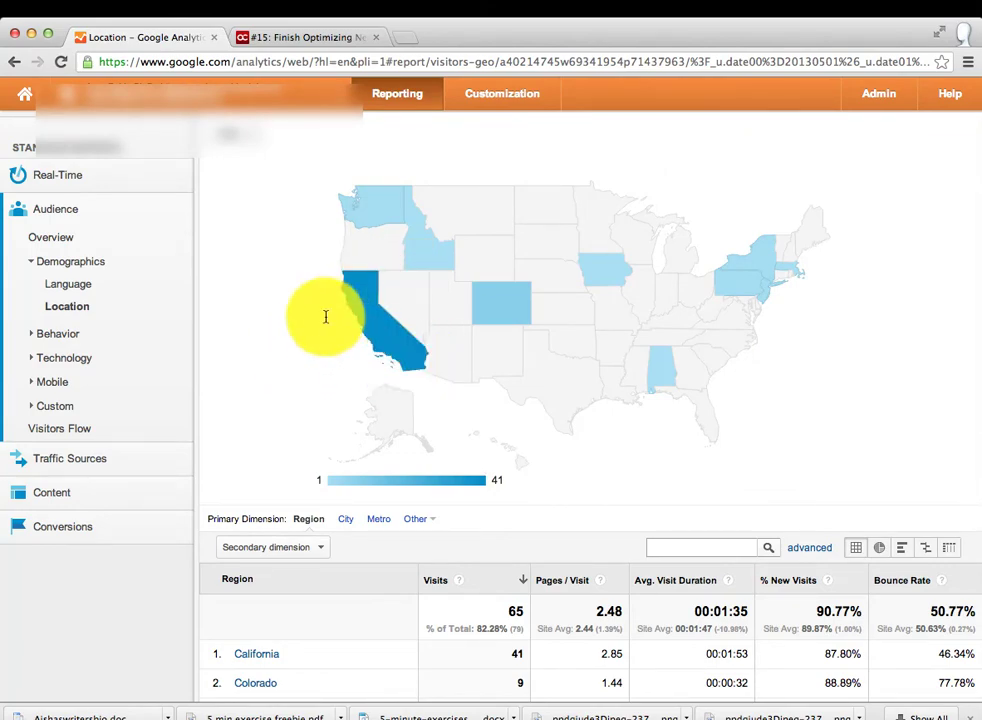
scroll(268, 347, down, 3)
scroll(268, 347, down, 1)
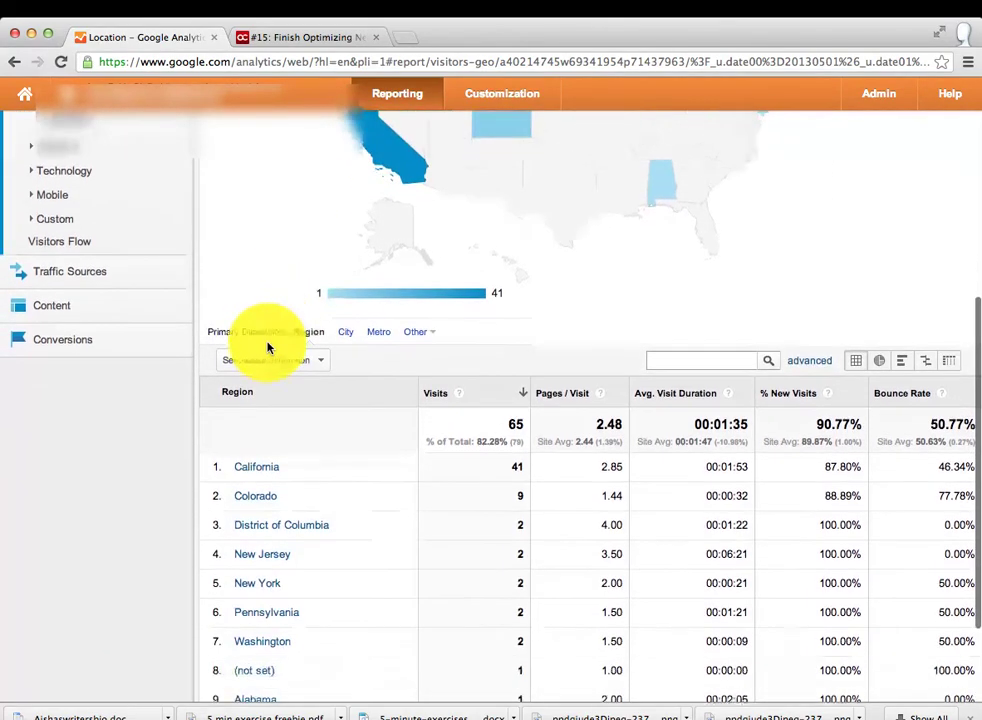
Drill down into California and review its visits by city, comparing the map markers with the city table
click(257, 465)
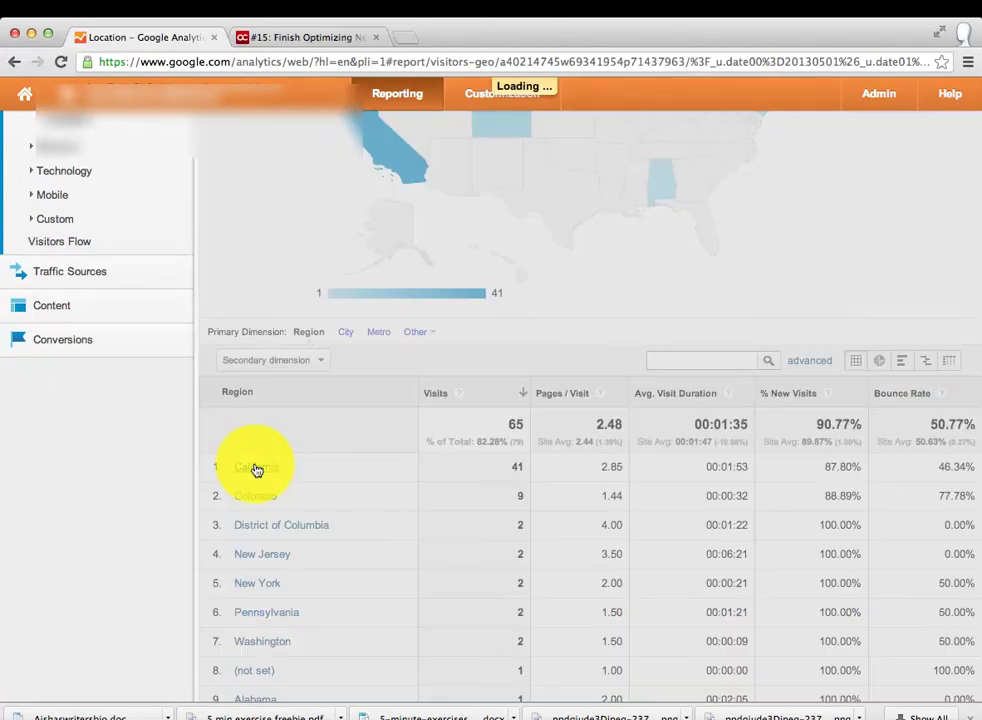
scroll(403, 441, down, 2)
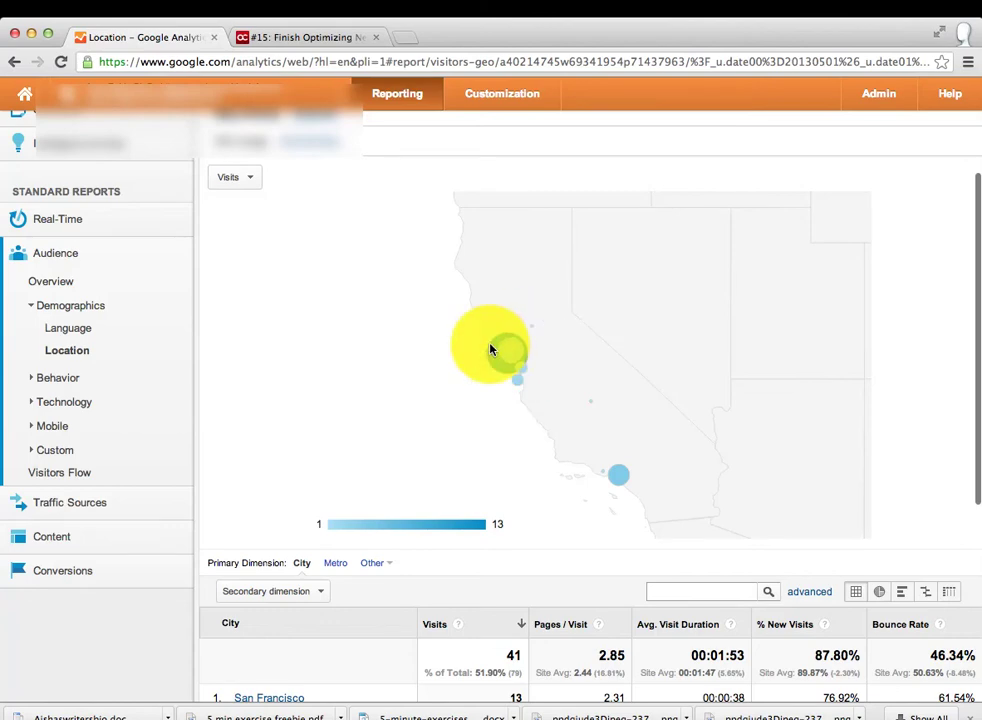
scroll(409, 348, down, 1)
scroll(409, 348, down, 3)
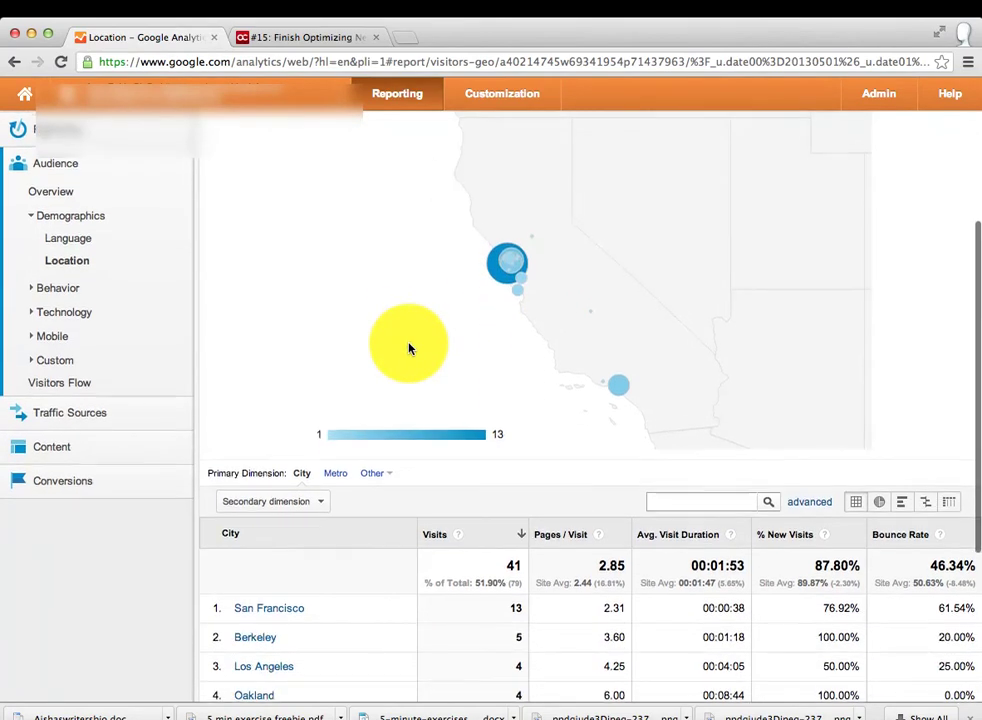
scroll(351, 470, down, 3)
scroll(351, 470, down, 1)
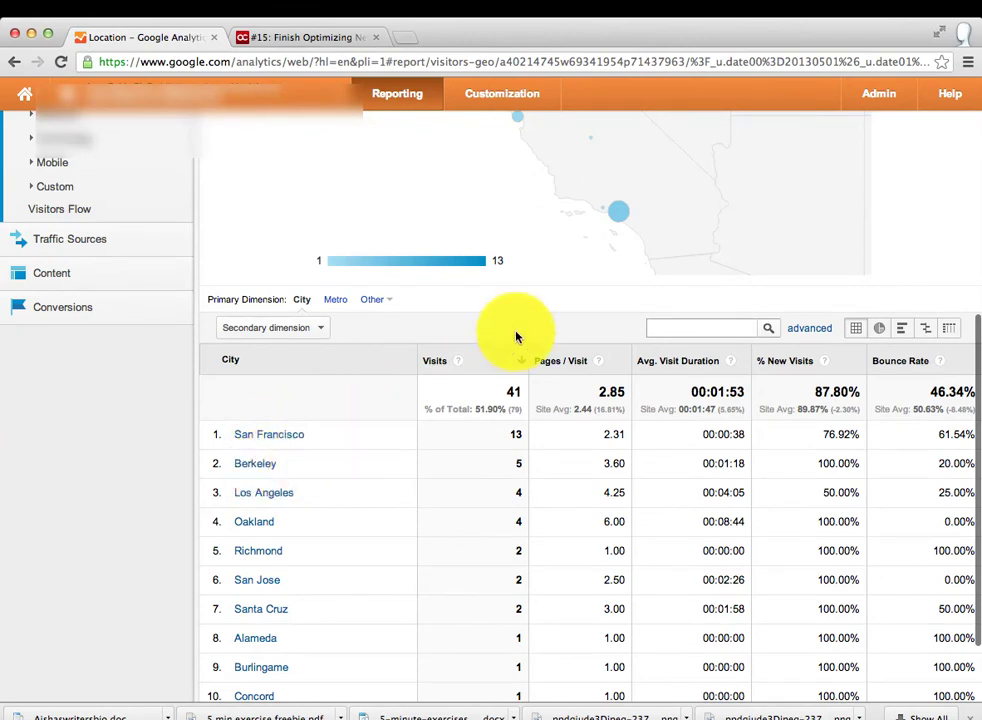
mouse_move(622, 210)
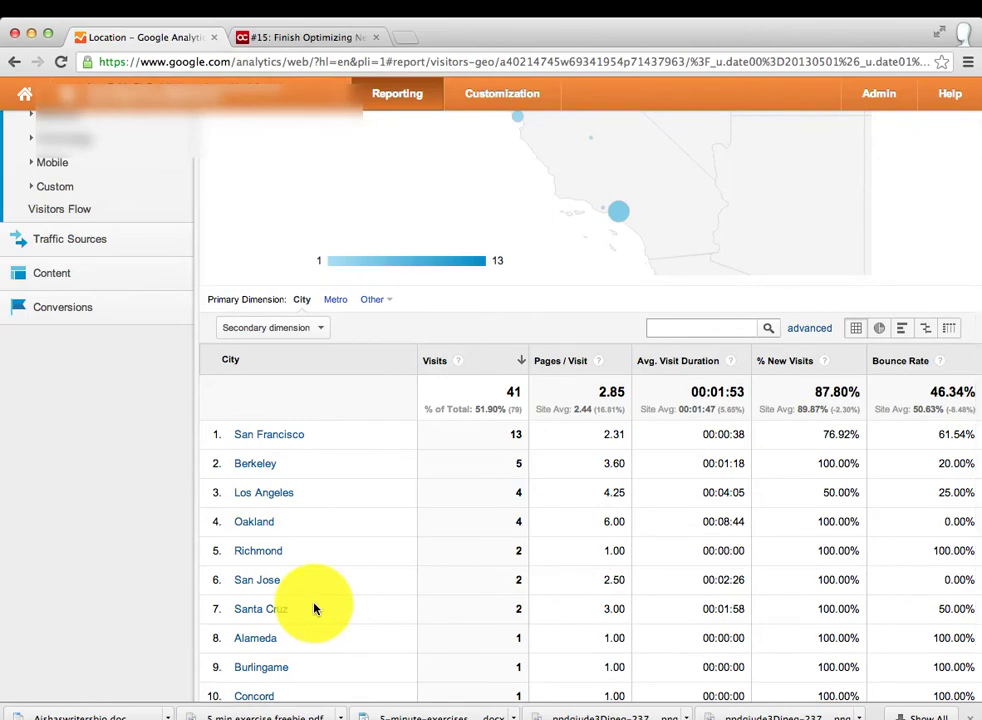
Return from the California city table to the map and the Location report's heading to re-examine where visits cluster
scroll(313, 608, up, 1)
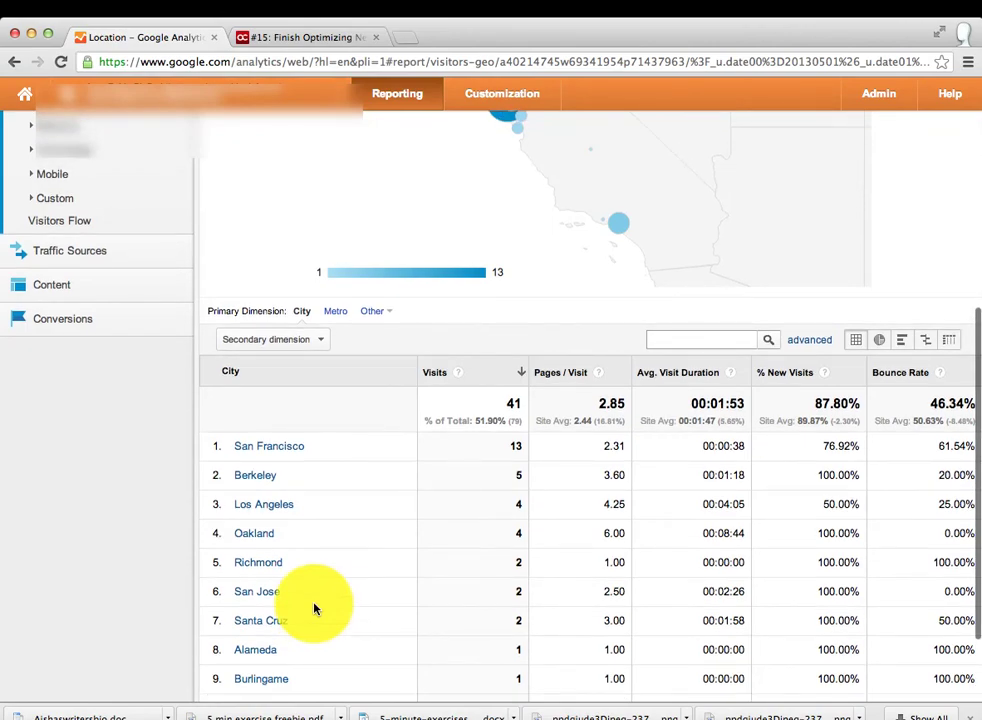
scroll(313, 608, up, 1)
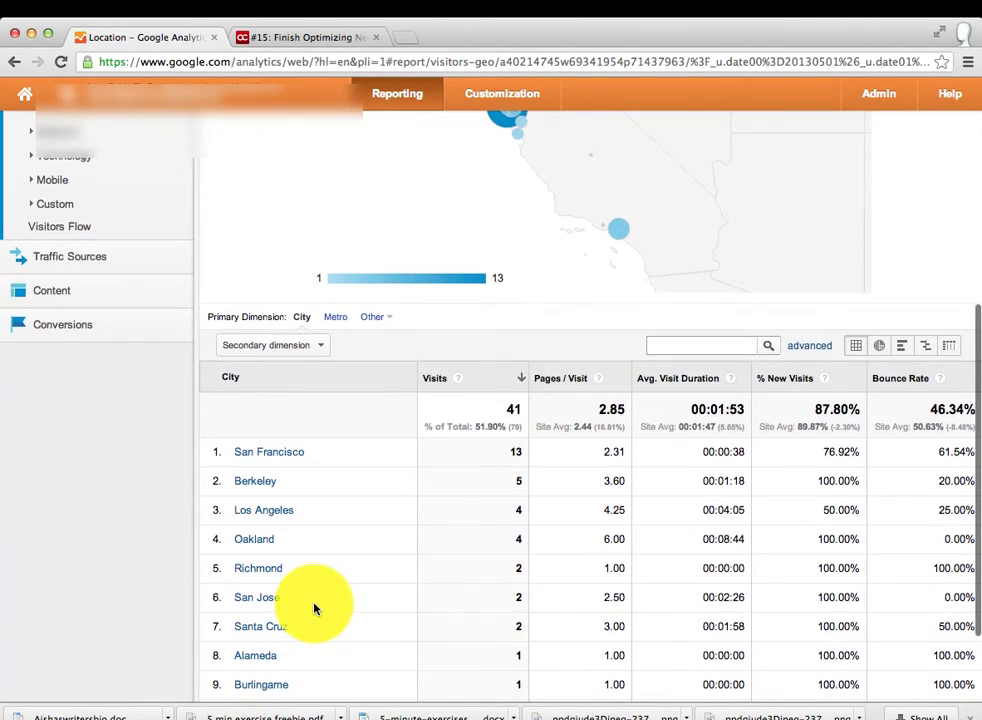
scroll(313, 608, up, 1)
scroll(313, 608, up, 3)
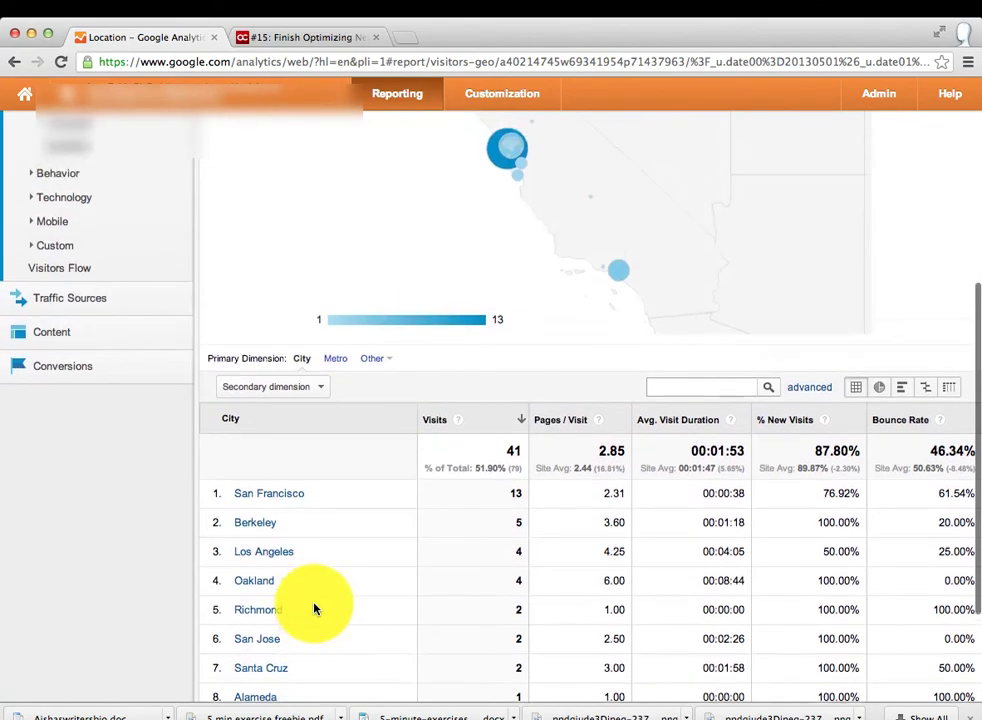
scroll(313, 608, up, 5)
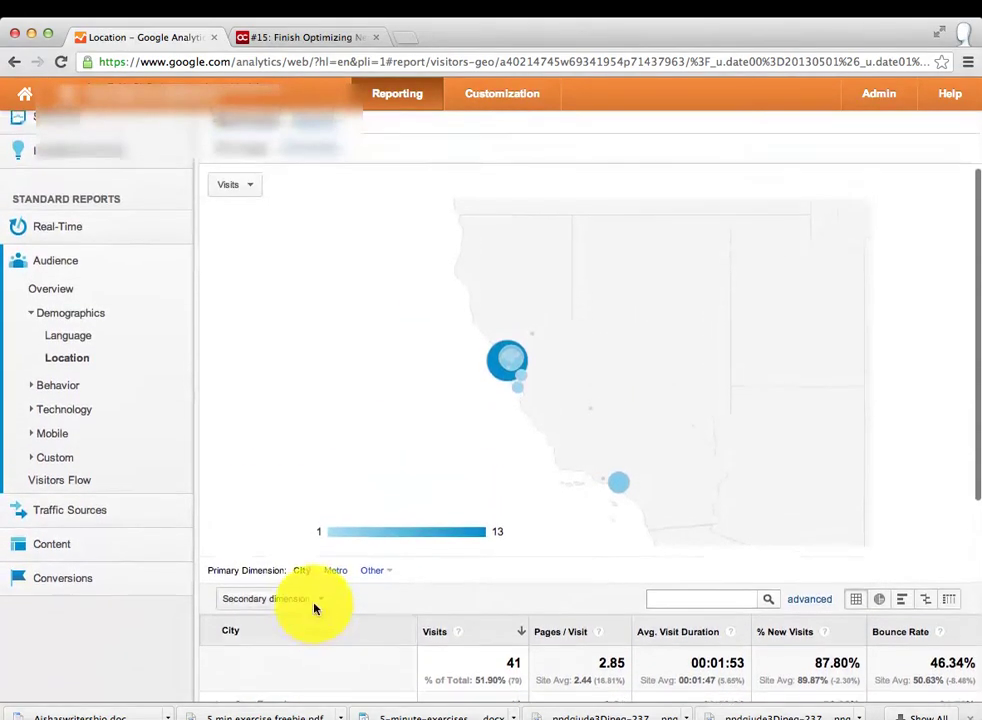
scroll(313, 608, up, 2)
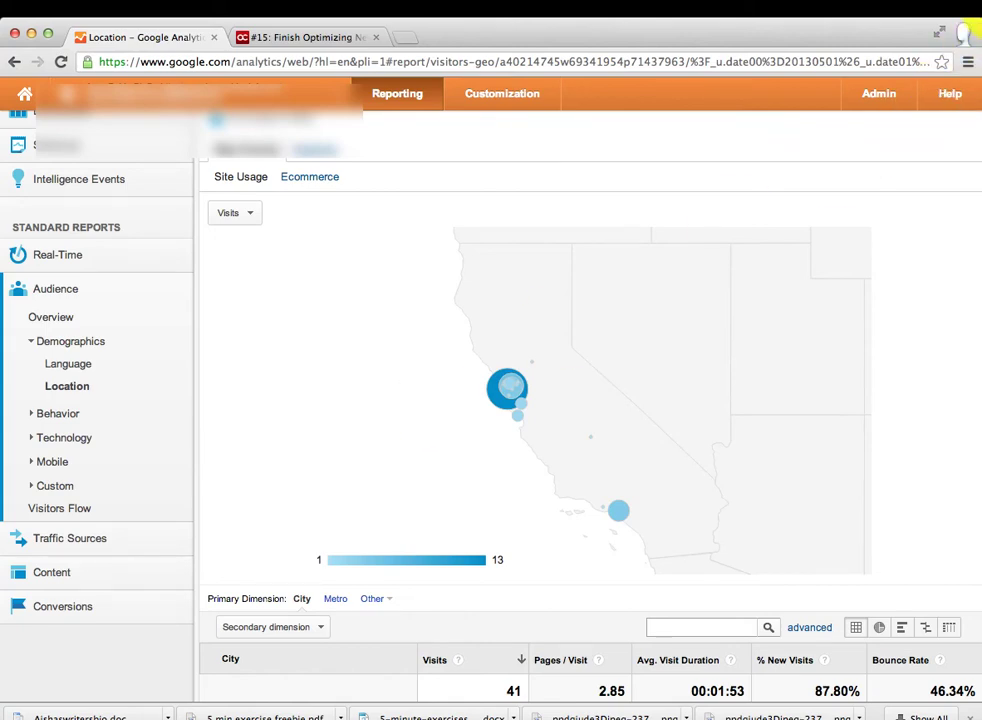
scroll(256, 492, up, 3)
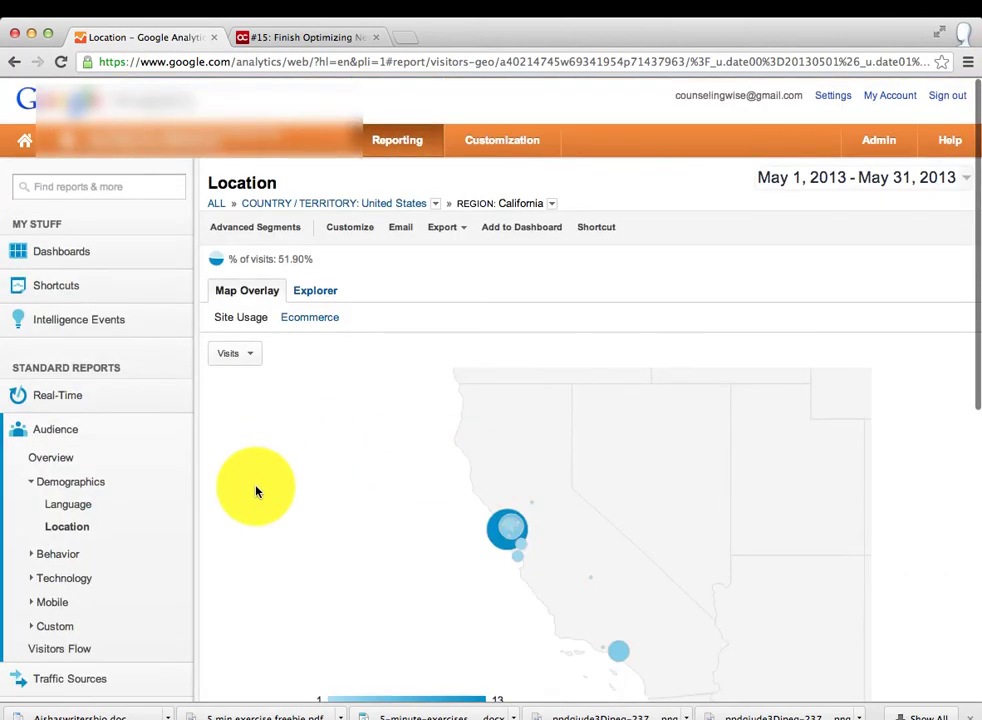
Open the Referrals report under the traffic sources to see which websites sent visitors in May 2013
scroll(172, 460, down, 1)
scroll(172, 460, down, 3)
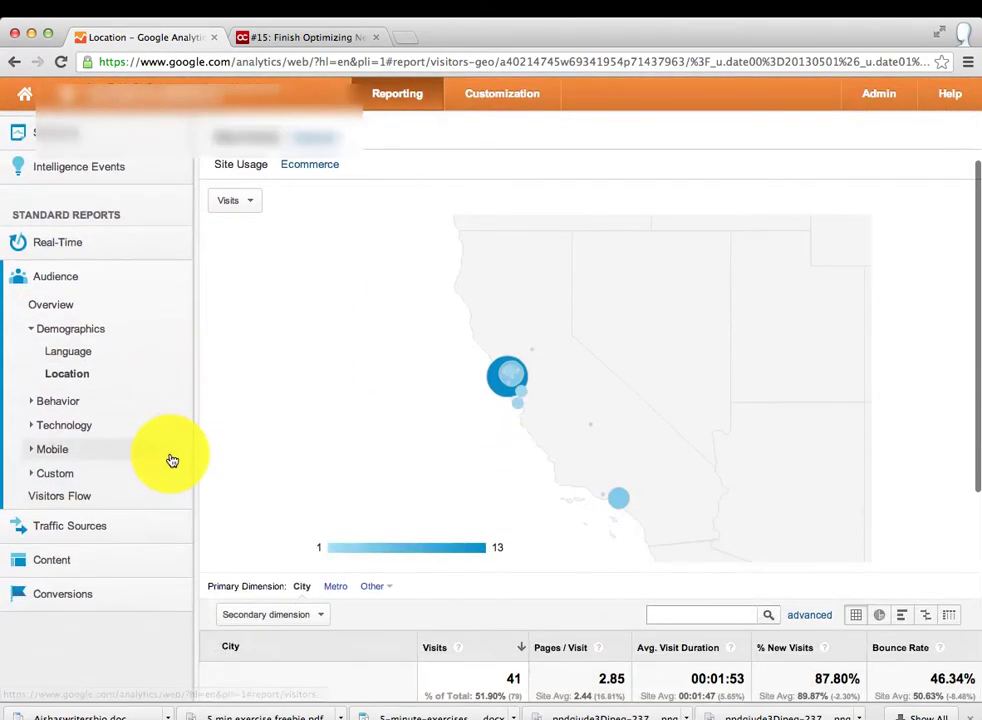
click(86, 528)
click(86, 530)
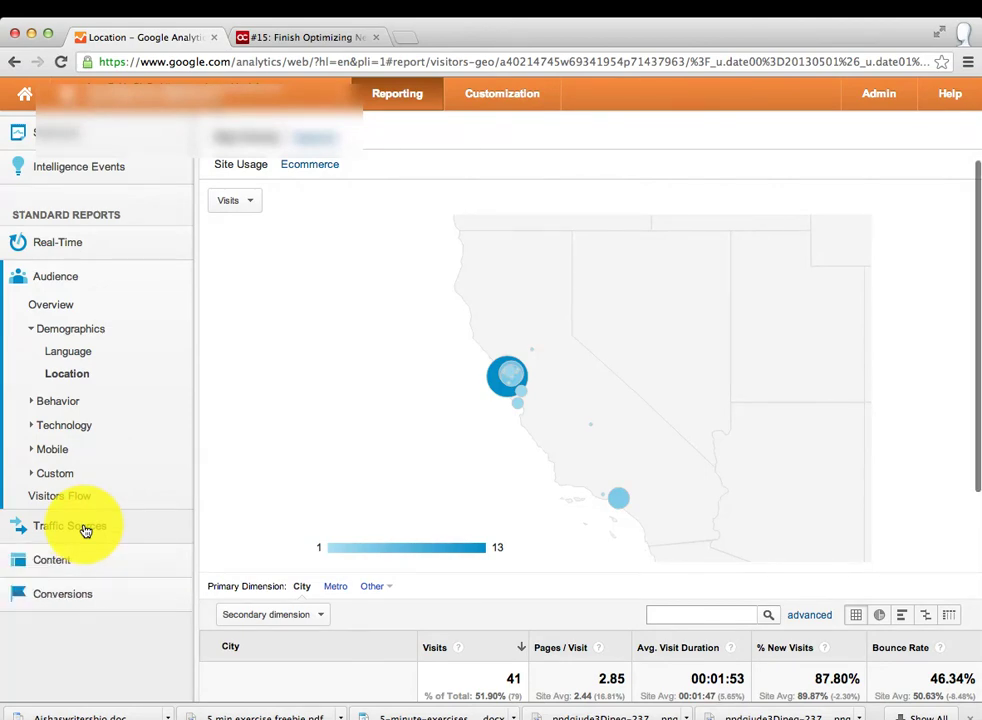
click(86, 530)
scroll(142, 458, down, 5)
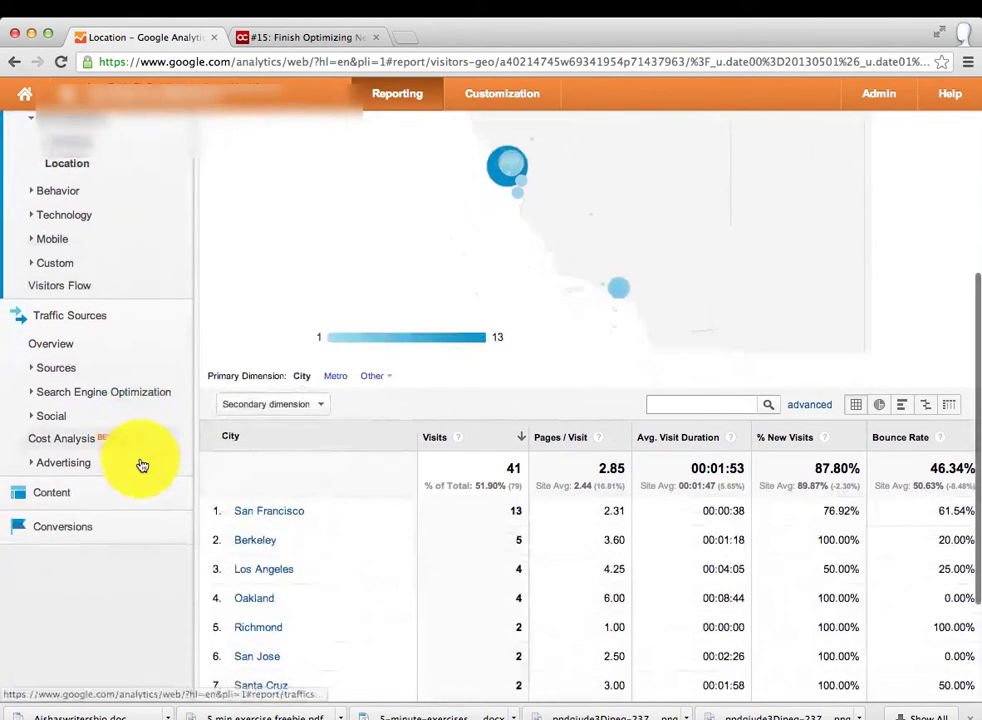
click(50, 368)
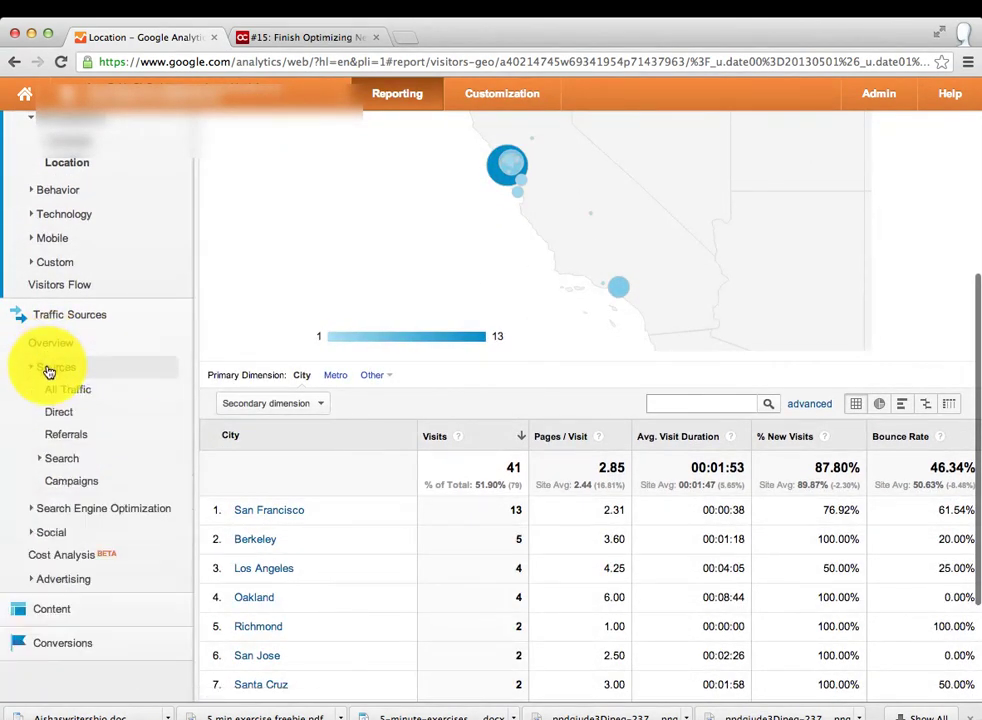
click(66, 434)
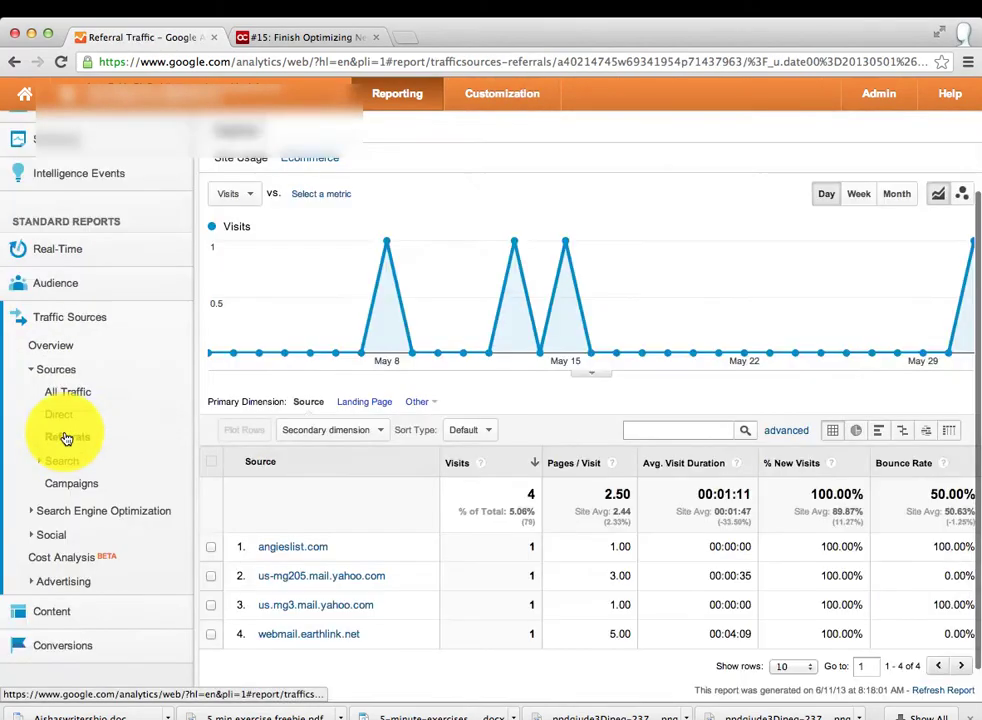